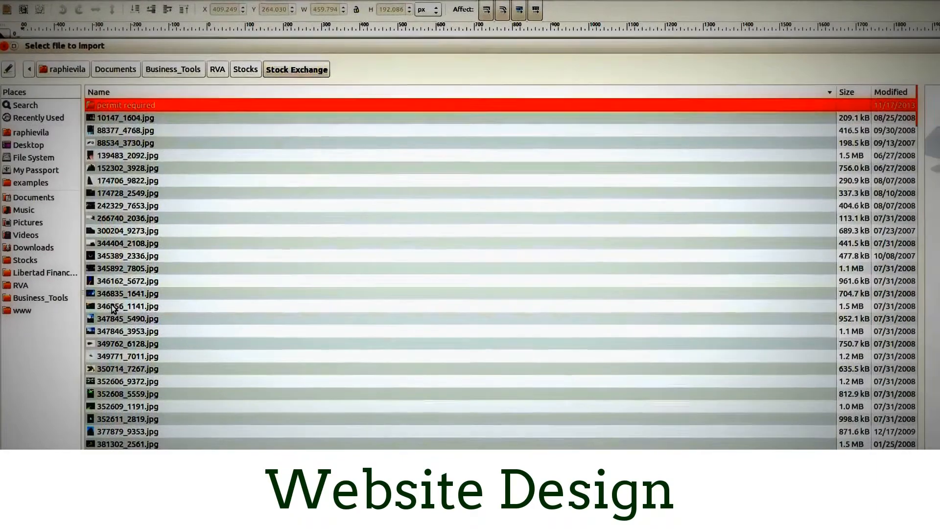
# - Import the stock photo 346856_1141.jpg into the document as a linked image
pyautogui.click(113, 308)
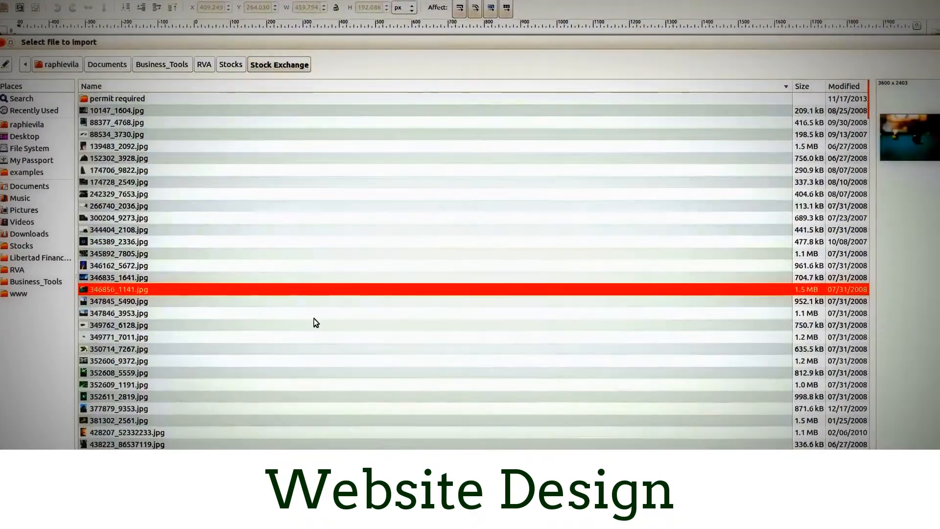
pyautogui.click(925, 507)
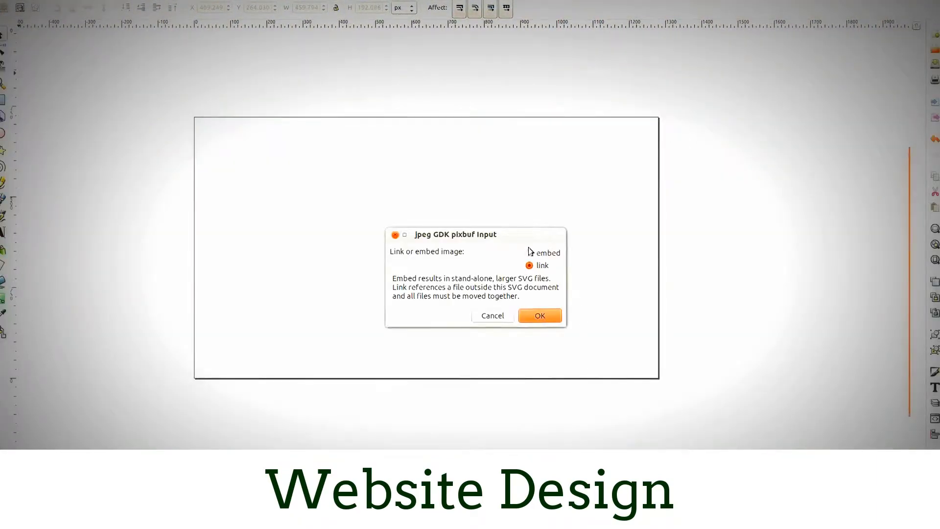
pyautogui.click(544, 317)
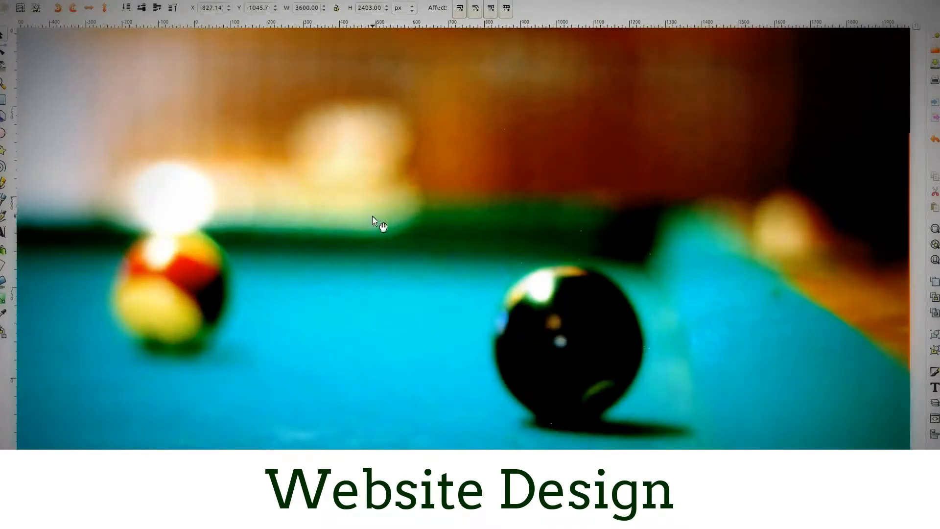
# - Scale the imported pool table photo down to about 1070 × 714 px so it fits within the page
pyautogui.scroll(-4, 376, 220)
pyautogui.moveTo(251, 128); pyautogui.dragTo(311, 185)
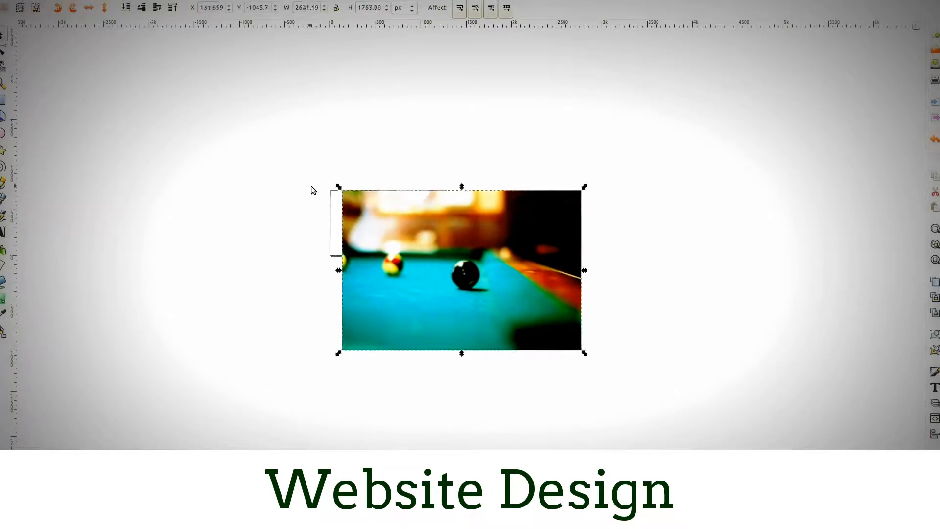
pyautogui.moveTo(582, 351); pyautogui.dragTo(438, 321)
pyautogui.scroll(2, 404, 248)
pyautogui.scroll(1, 404, 249)
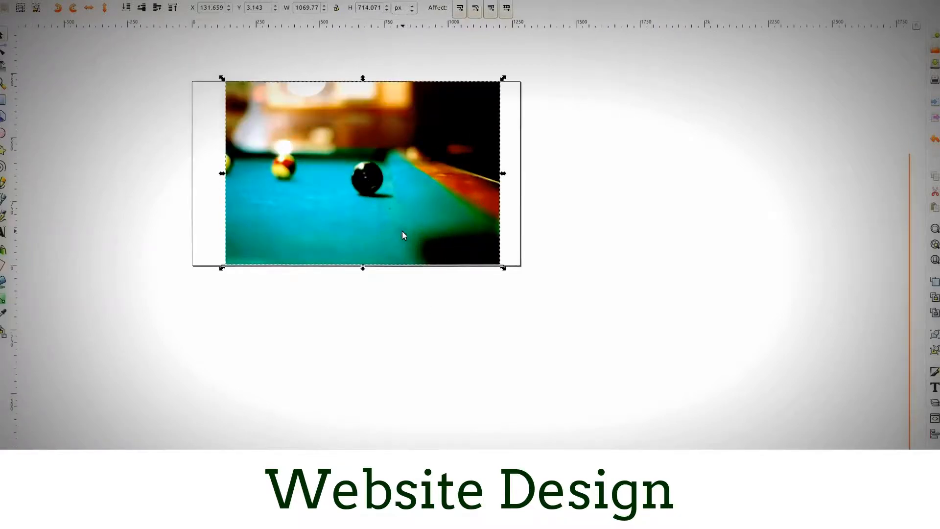
# - Enlarge the photo to about 1382 × 922 px and shift it slightly so it covers the whole page
pyautogui.click(486, 188)
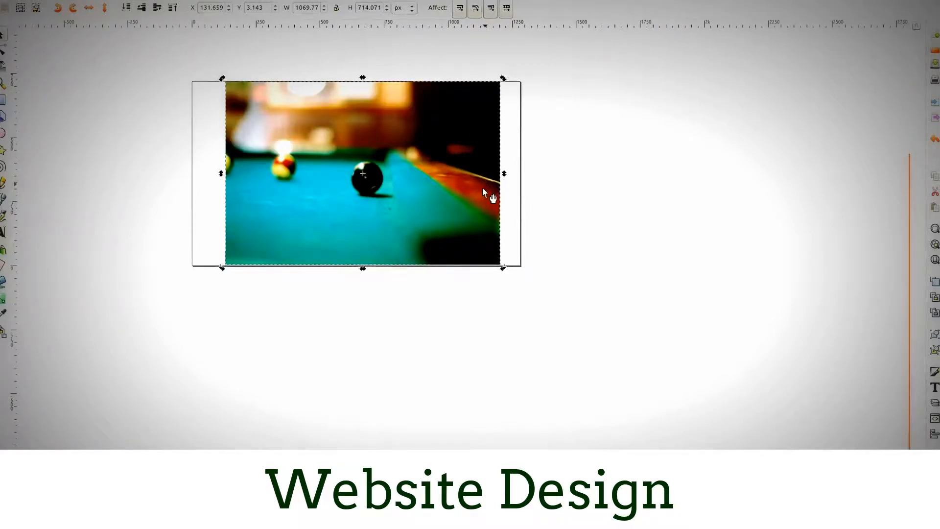
pyautogui.click(473, 239)
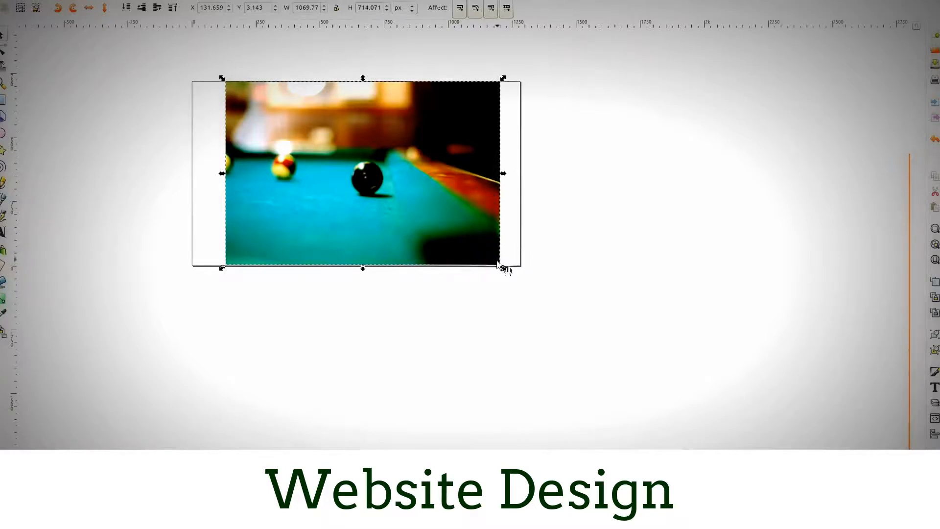
pyautogui.moveTo(504, 268); pyautogui.dragTo(527, 298)
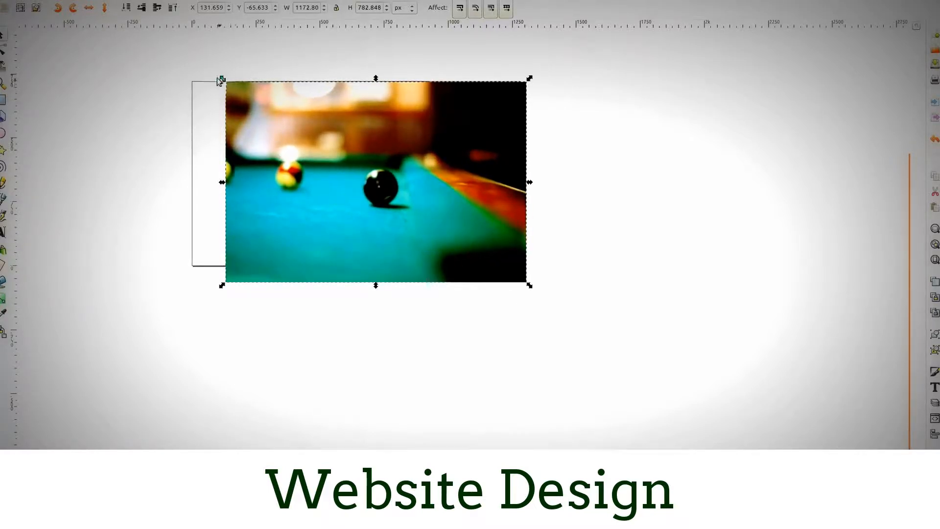
pyautogui.moveTo(221, 78); pyautogui.dragTo(159, 47)
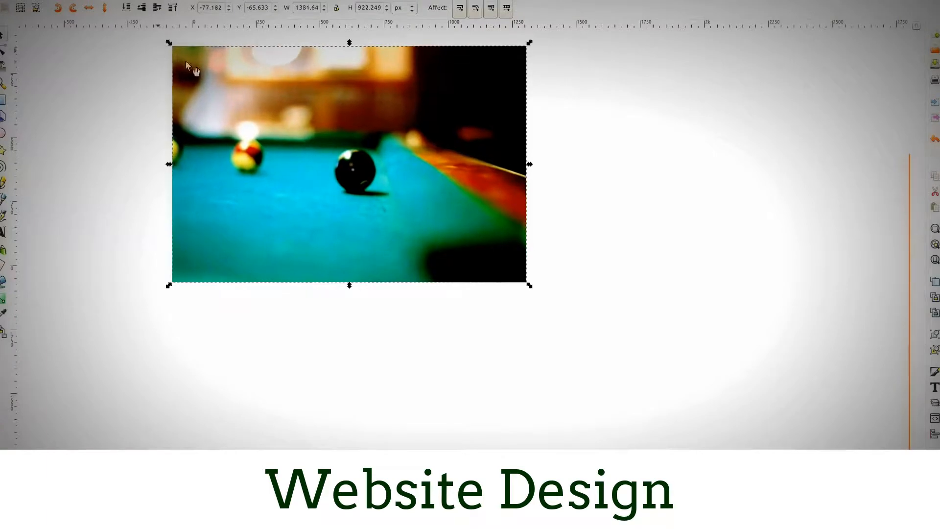
pyautogui.moveTo(311, 79); pyautogui.dragTo(308, 82)
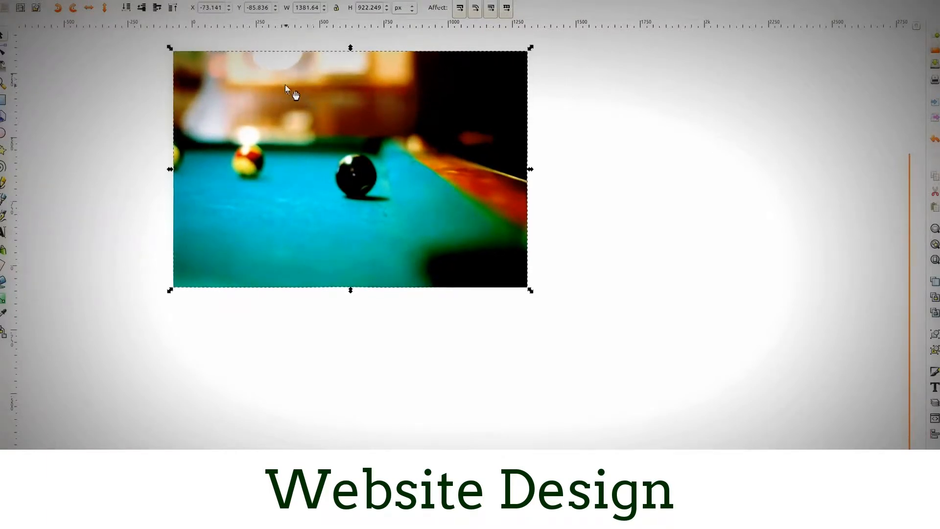
pyautogui.scroll(4, 381, 295)
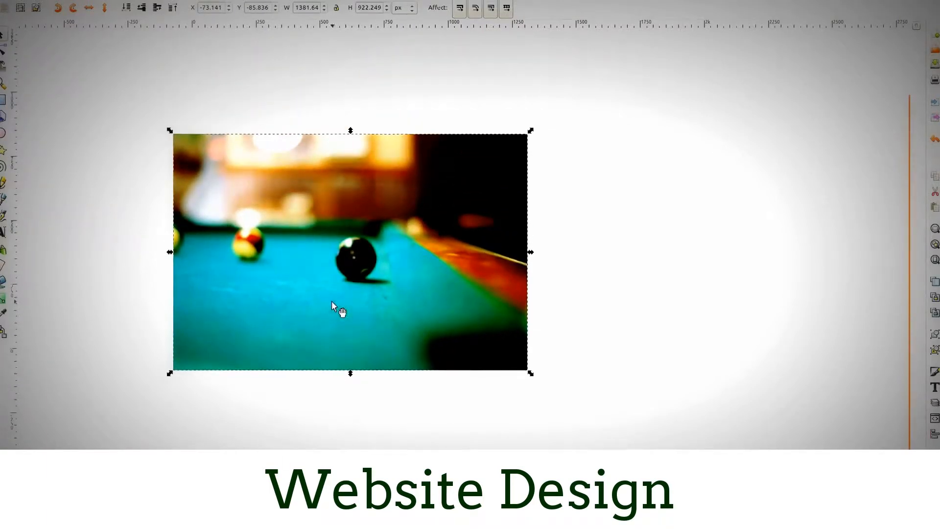
pyautogui.scroll(-1, 249, 391)
pyautogui.moveTo(249, 390); pyautogui.dragTo(363, 337)
pyautogui.scroll(2, 401, 333)
pyautogui.scroll(-2, 399, 333)
pyautogui.scroll(4, 408, 303)
pyautogui.scroll(-4, 416, 294)
pyautogui.scroll(2, 422, 281)
pyautogui.scroll(1, 395, 237)
pyautogui.moveTo(395, 237); pyautogui.dragTo(379, 270)
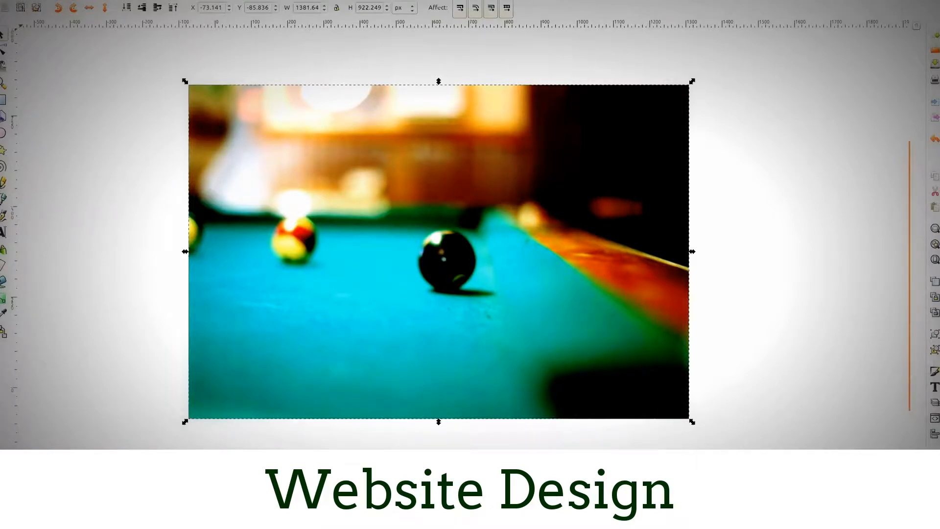
# - Enable showing the page border on top of the drawing in the document properties
pyautogui.click(35, 4)
pyautogui.click(37, 158)
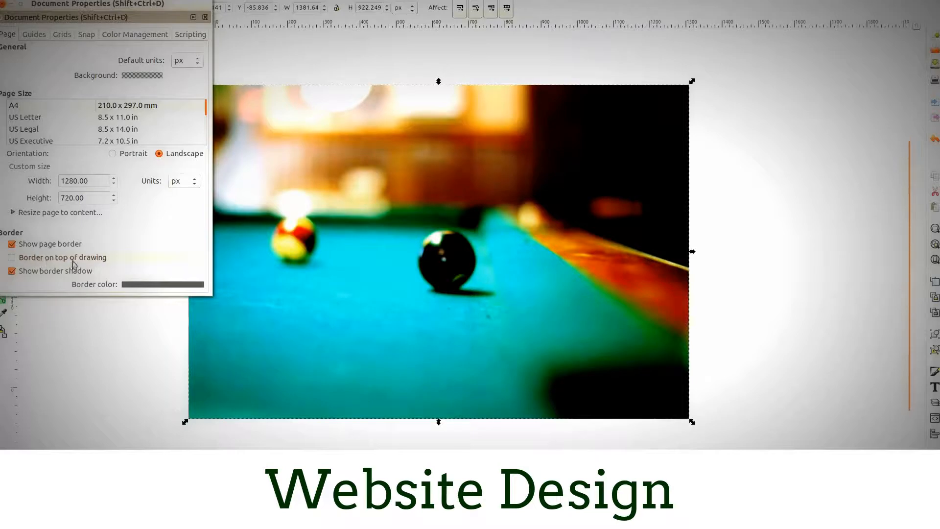
pyautogui.click(12, 258)
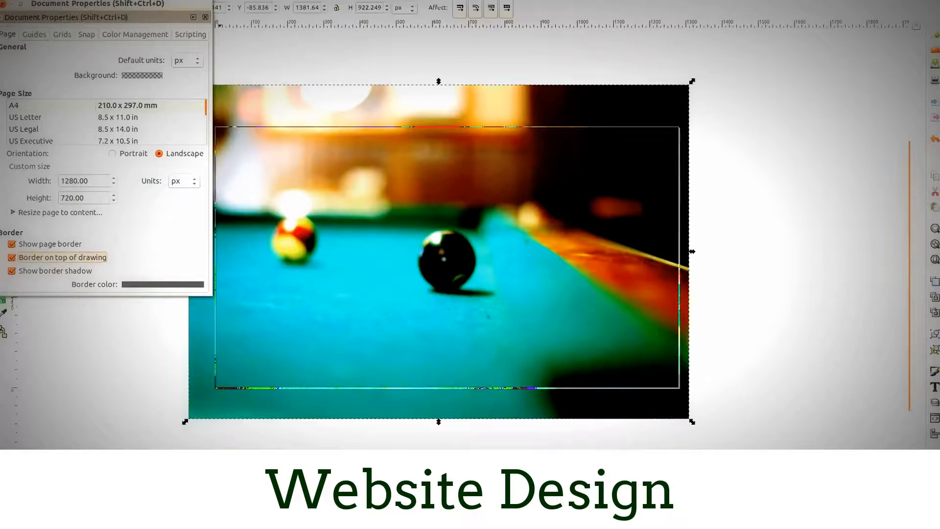
pyautogui.click(3, 4)
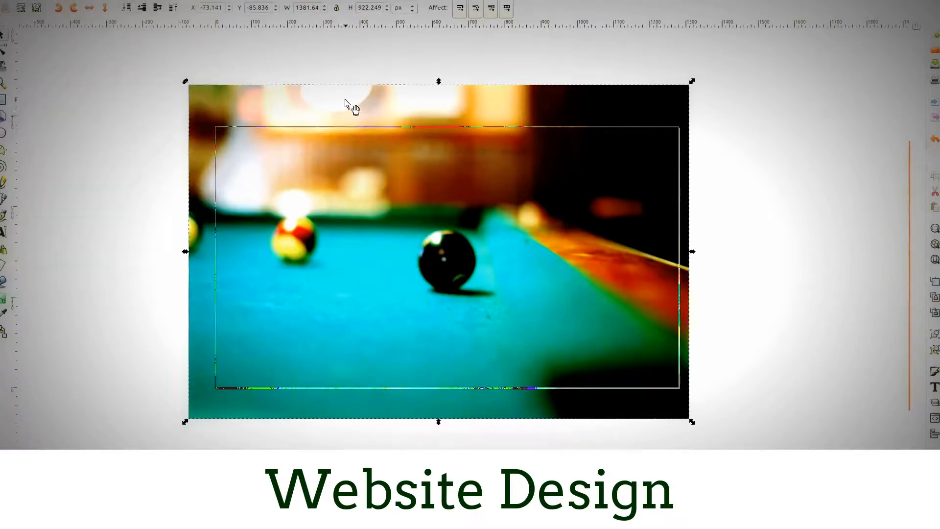
# - Reposition the photo behind the page border to about X -52 px, Y -99 px, and deselect it
pyautogui.moveTo(342, 103); pyautogui.dragTo(350, 108)
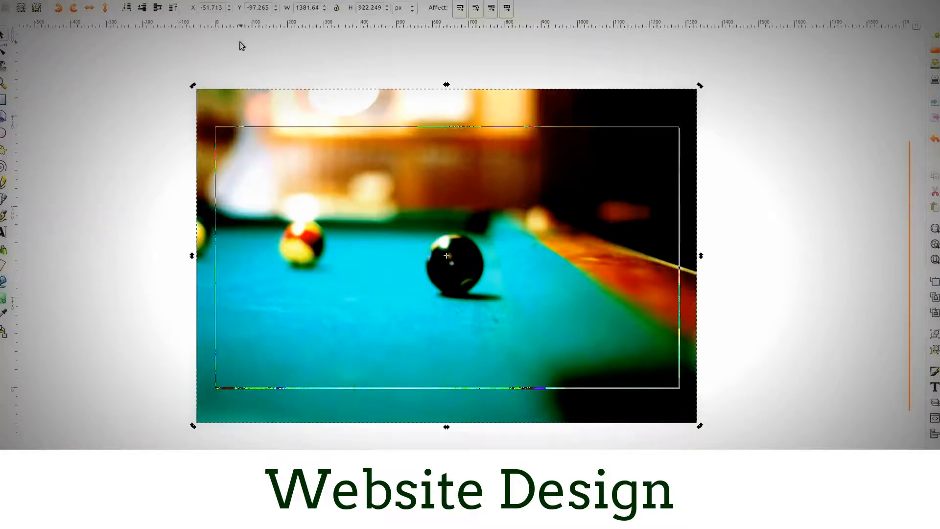
pyautogui.click(251, 63)
pyautogui.click(551, 103)
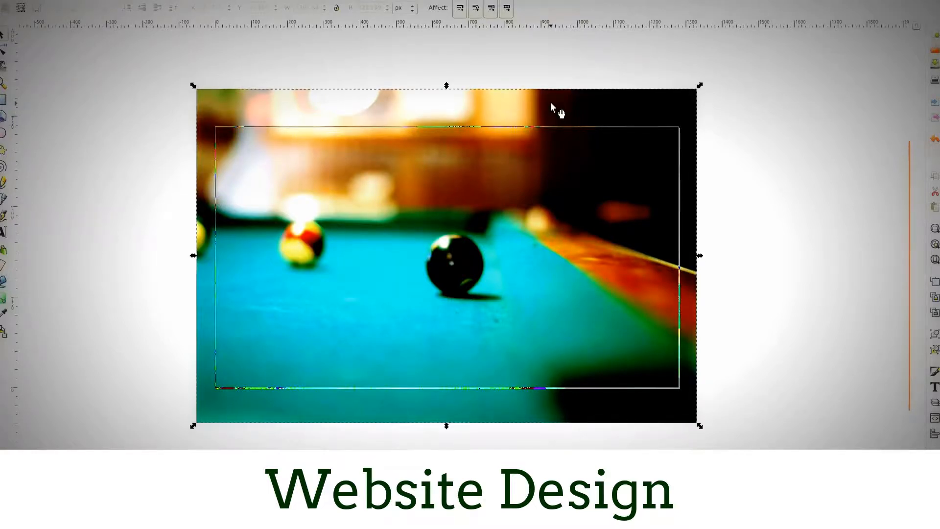
pyautogui.press('Down')
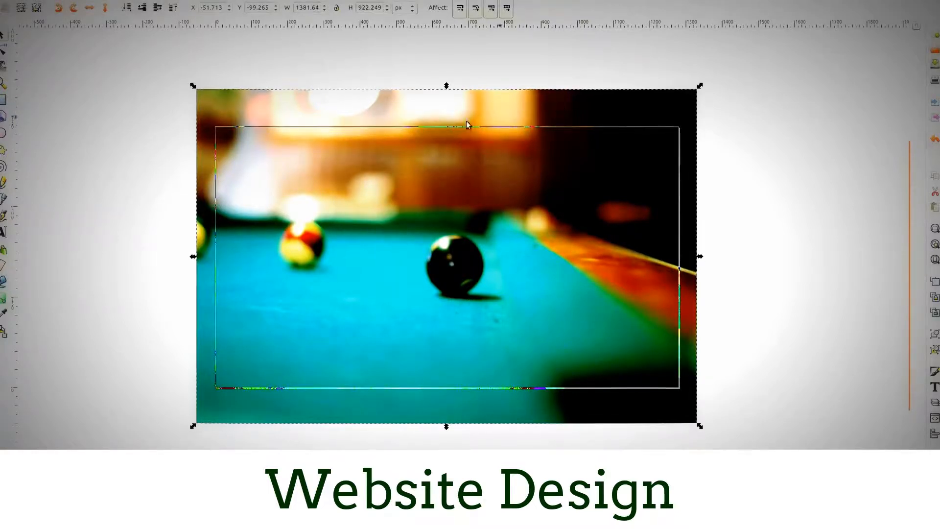
pyautogui.click(100, 144)
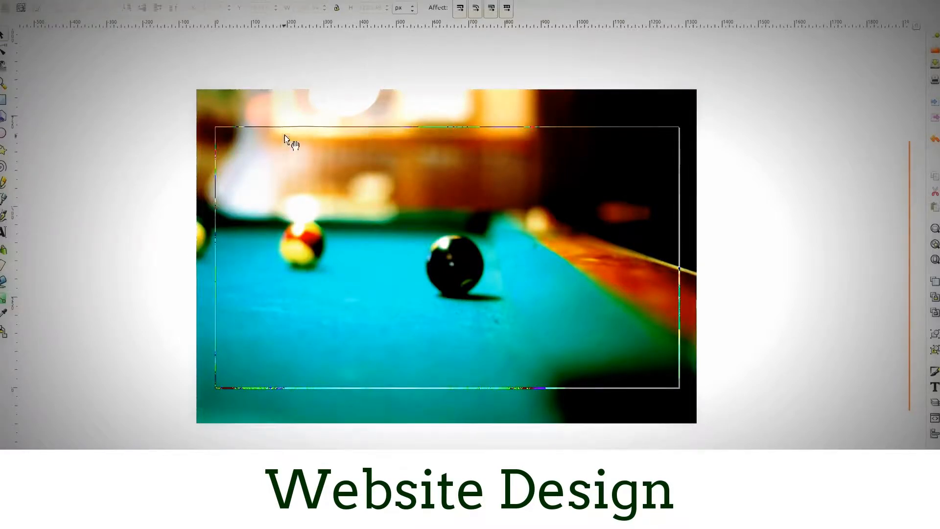
# - Review the page size and border settings in the document properties
pyautogui.click(46, 2)
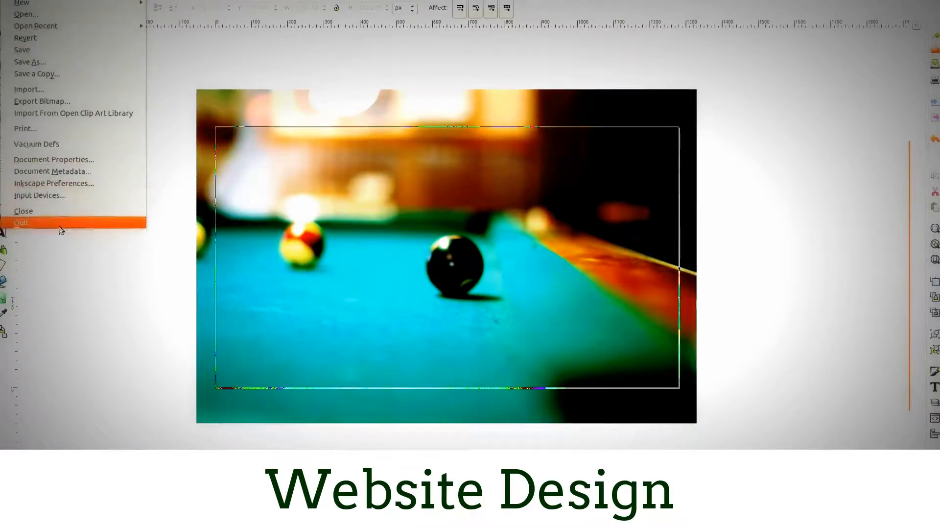
pyautogui.click(42, 167)
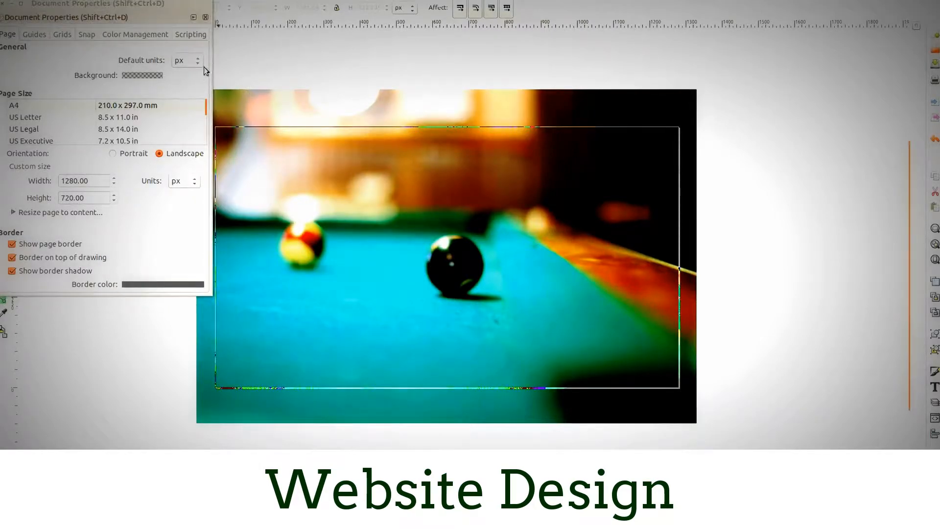
pyautogui.click(3, 6)
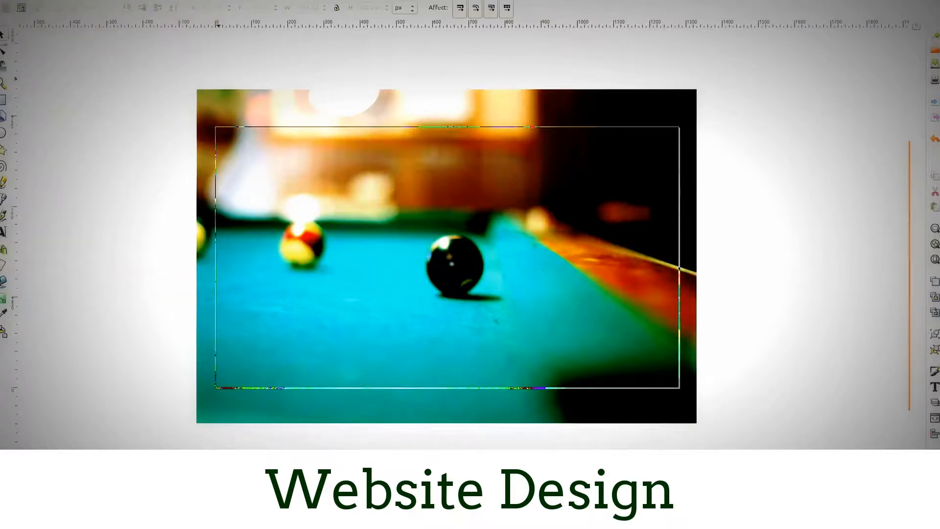
# - Draw a white rectangle about 1280 × 729 px over the page area of the photo
pyautogui.click(1, 165)
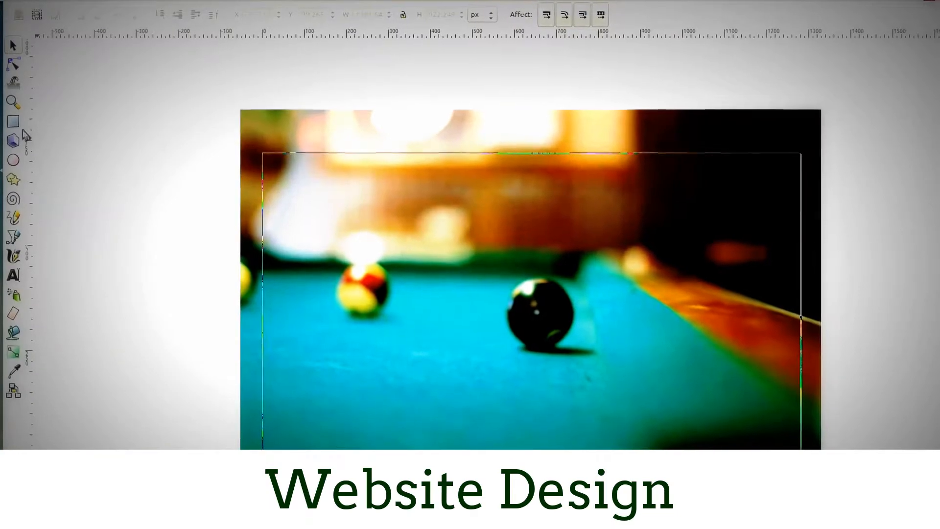
pyautogui.click(14, 121)
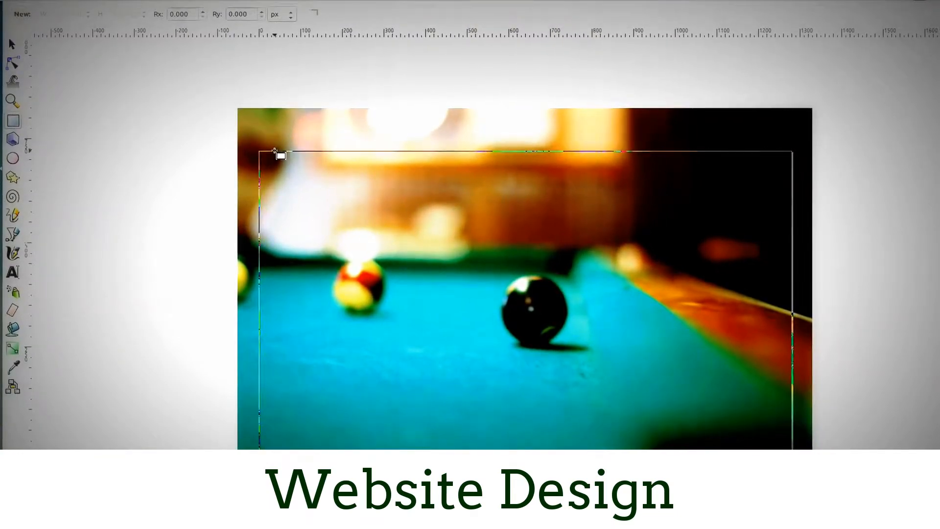
pyautogui.moveTo(259, 150); pyautogui.dragTo(668, 344)
pyautogui.moveTo(600, 308)
pyautogui.mouseDown()
pyautogui.moveTo(710, 403)
pyautogui.moveTo(685, 392)
pyautogui.mouseUp()
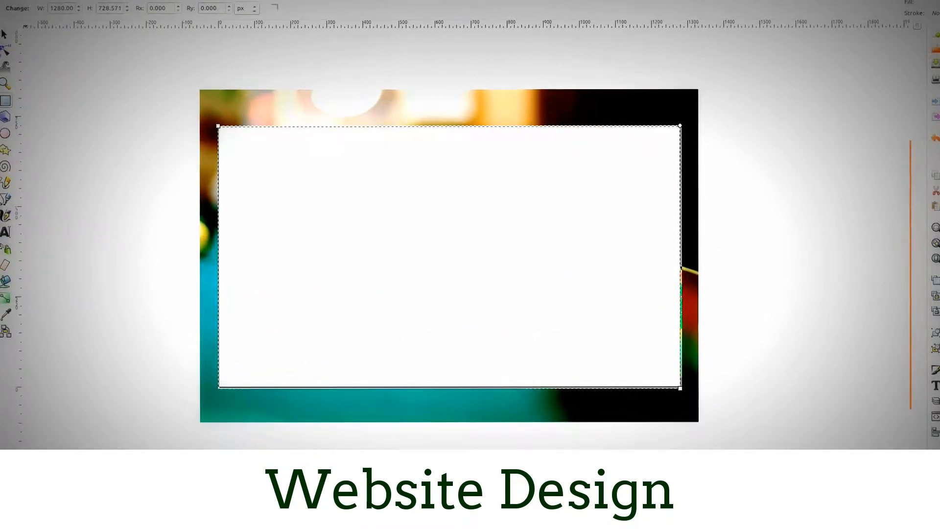
pyautogui.click(26, 506)
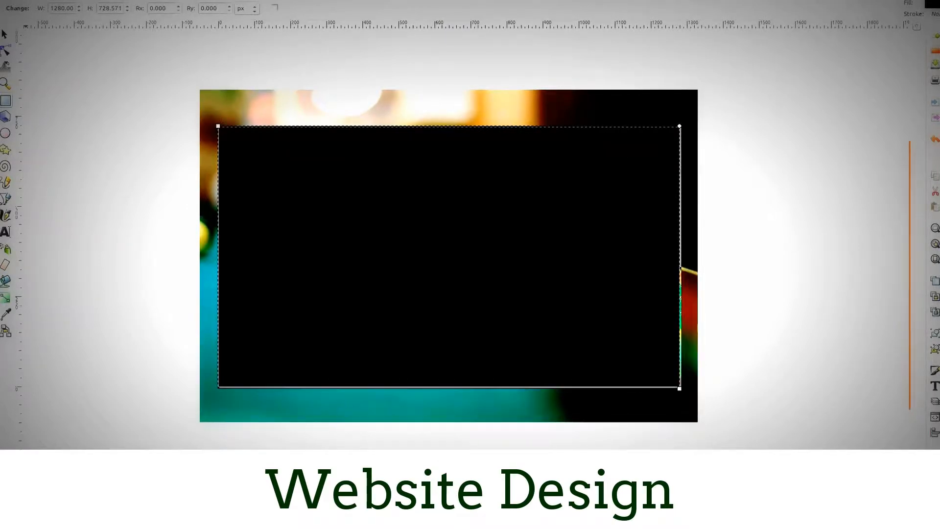
pyautogui.hotkey('ctrl', 'z')
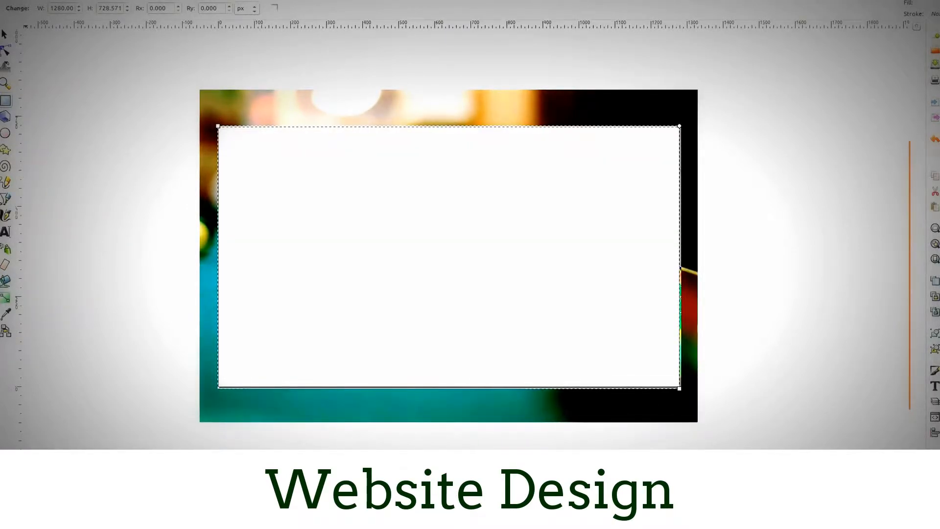
# - Open the Fill and Stroke settings and check the rectangle's stroke paint and fill
pyautogui.hotkey('ctrl', 'shift', 'f')
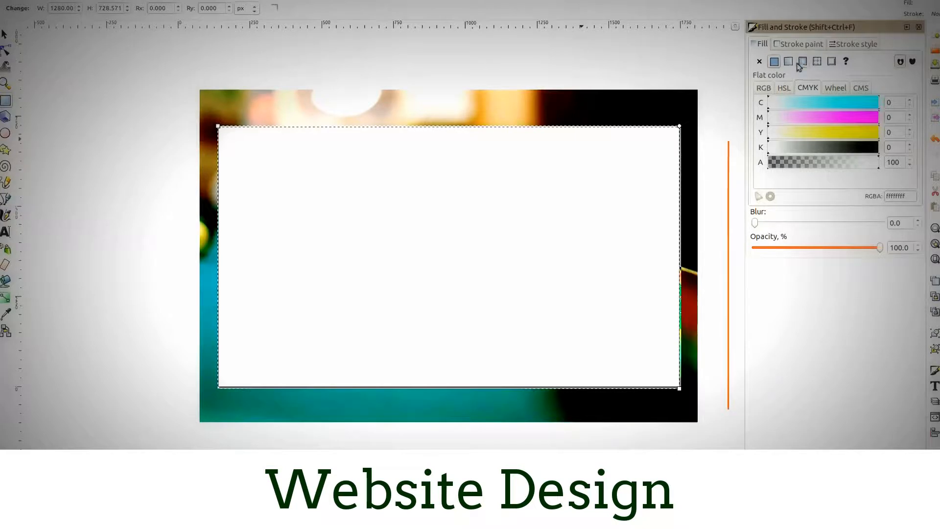
pyautogui.click(797, 45)
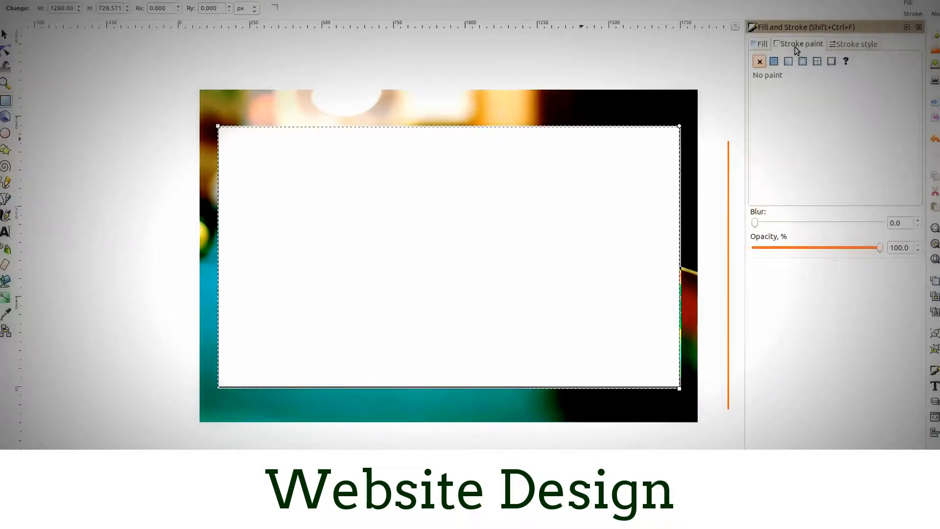
pyautogui.click(760, 45)
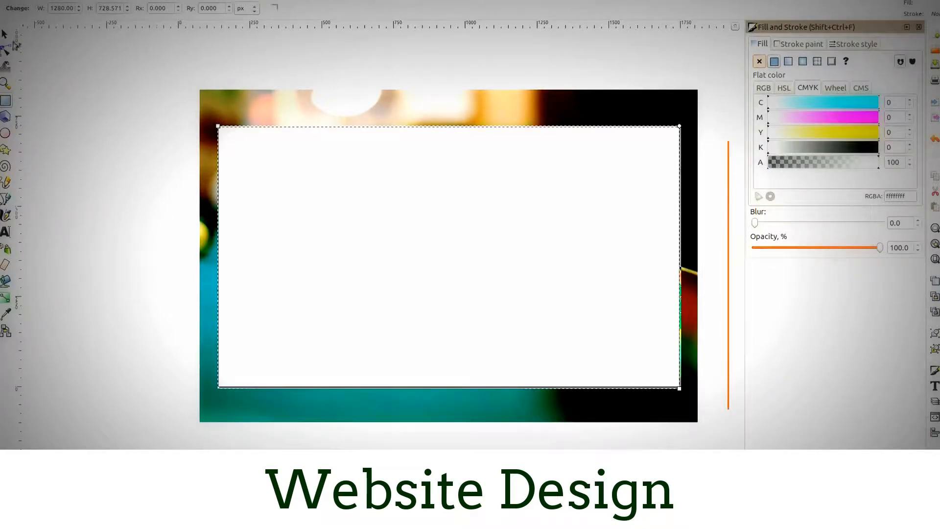
# - Set the white rectangle's height to 720 px
pyautogui.press('s')
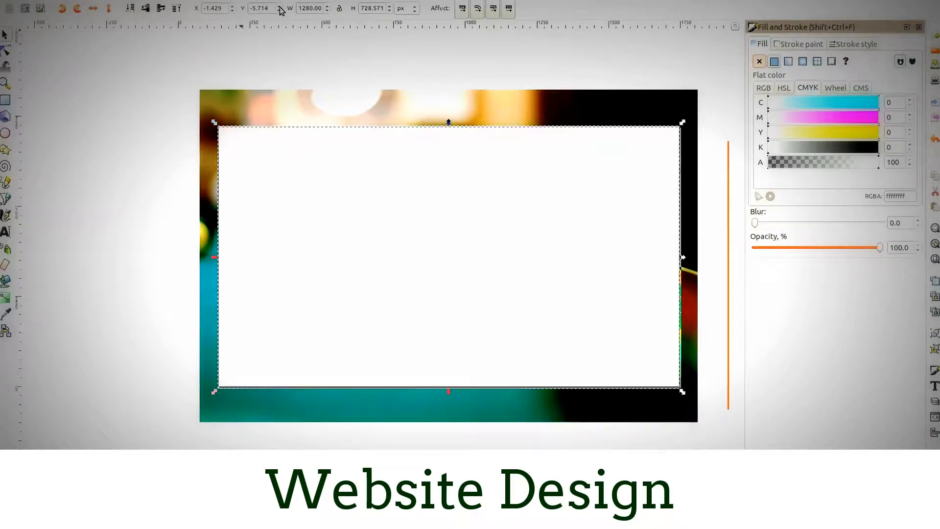
pyautogui.click(316, 8)
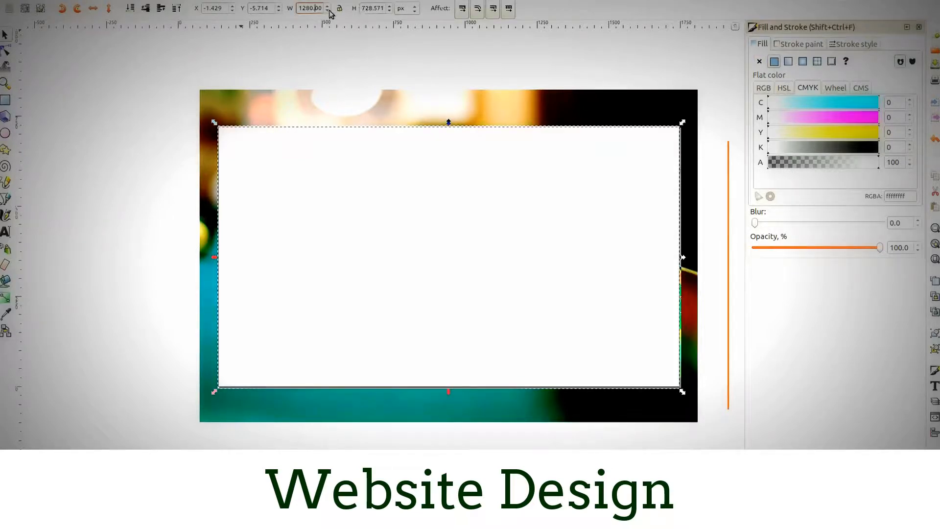
pyautogui.click(369, 10)
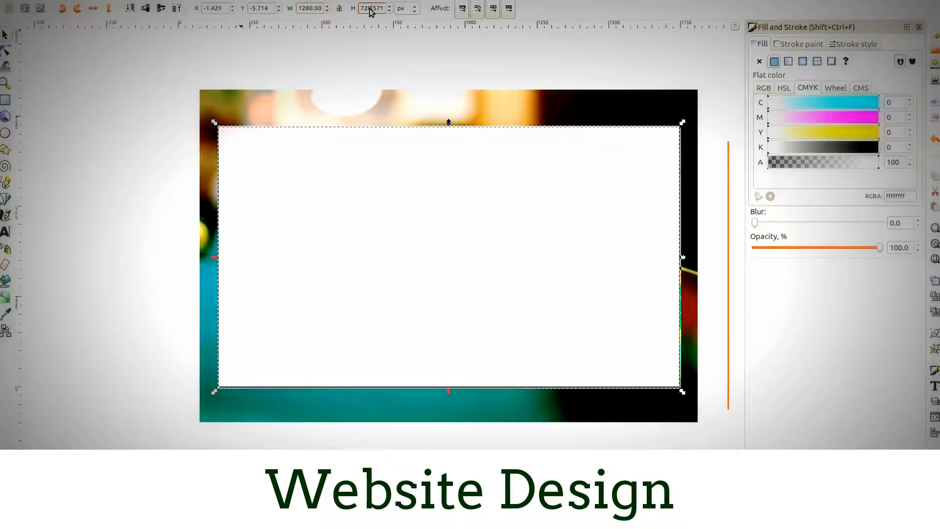
pyautogui.moveTo(368, 9); pyautogui.dragTo(399, 22)
pyautogui.write('0')
pyautogui.press('Return')
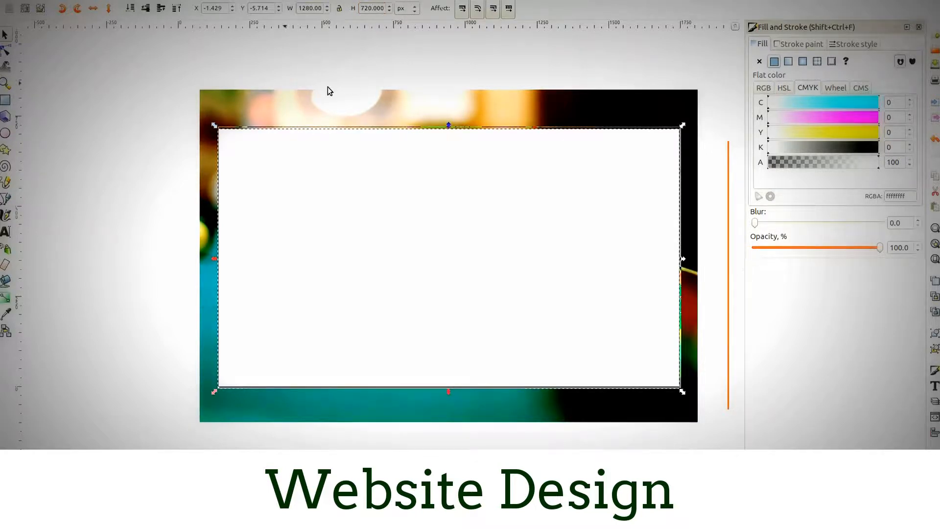
# - Move the white rectangle to the page origin by setting X and Y to 0
pyautogui.moveTo(224, 9); pyautogui.dragTo(176, 9)
pyautogui.click(230, 8)
pyautogui.write('0')
pyautogui.moveTo(267, 9); pyautogui.dragTo(247, 9)
pyautogui.write('000')
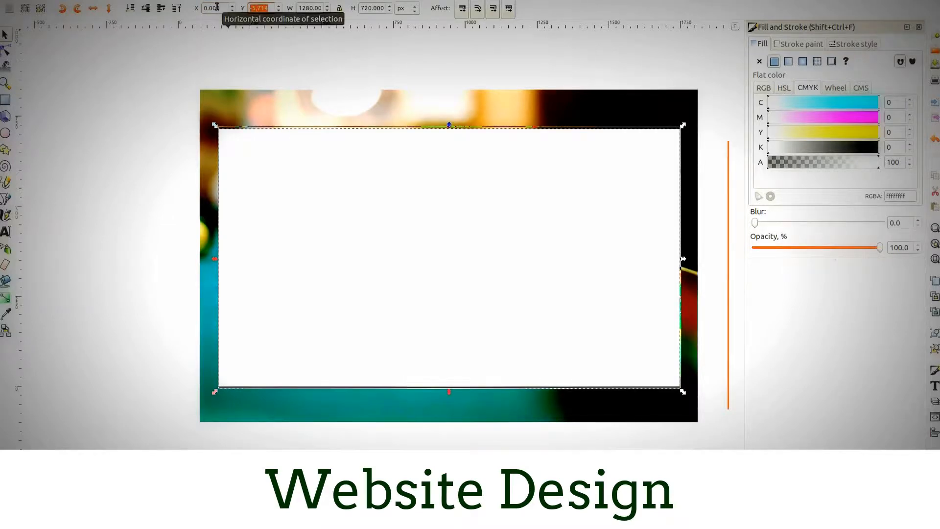
pyautogui.press('Return')
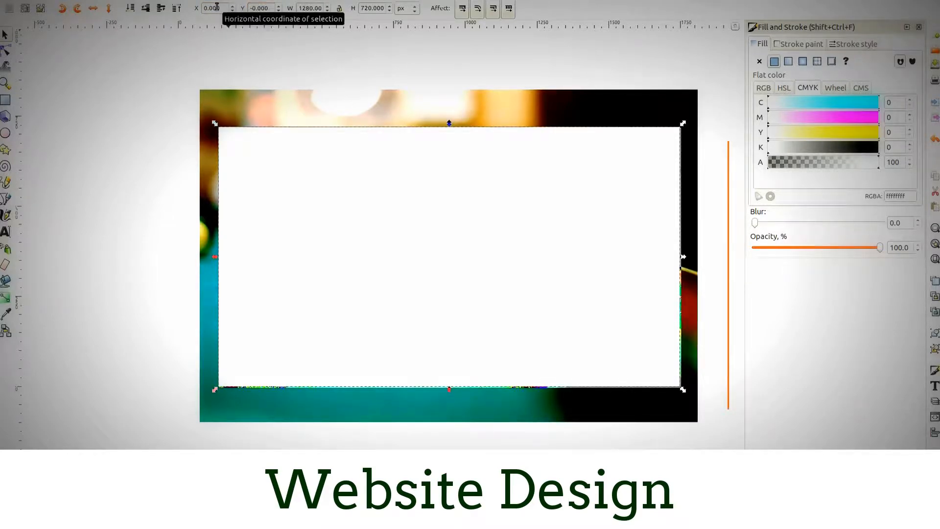
# - Select the white rectangle together with the pool table photo and mask the photo with the rectangle
pyautogui.click(100, 140)
pyautogui.click(389, 190)
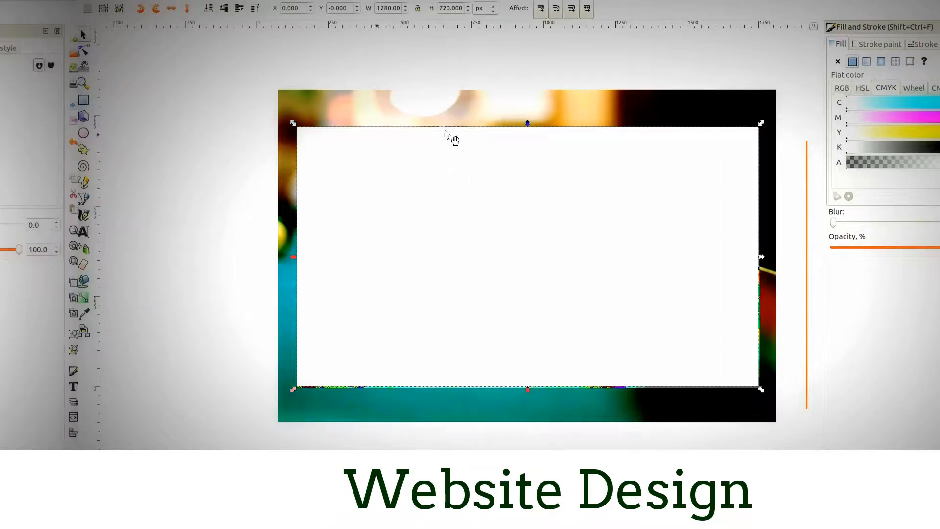
pyautogui.keyDown('shift'); pyautogui.click(437, 113); pyautogui.keyUp('shift')
pyautogui.click(108, 2)
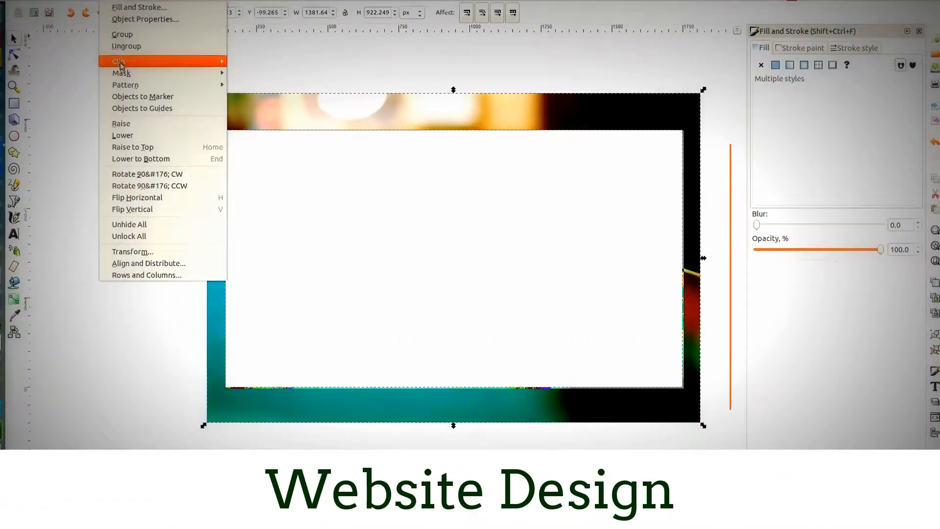
pyautogui.moveTo(123, 73)
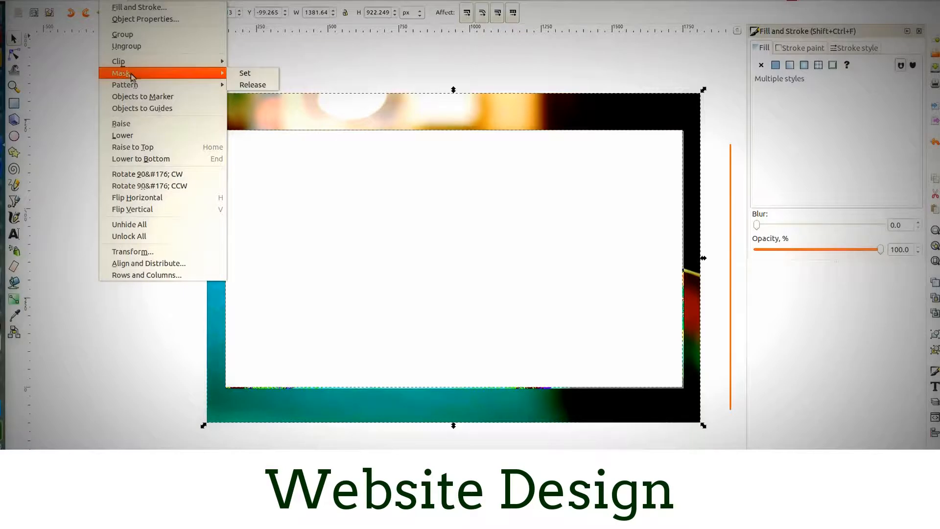
pyautogui.click(250, 73)
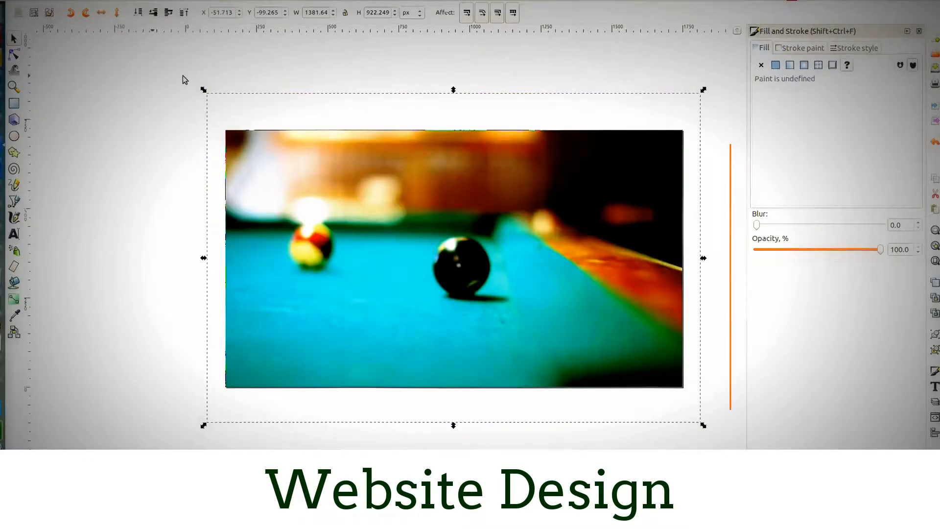
pyautogui.click(183, 77)
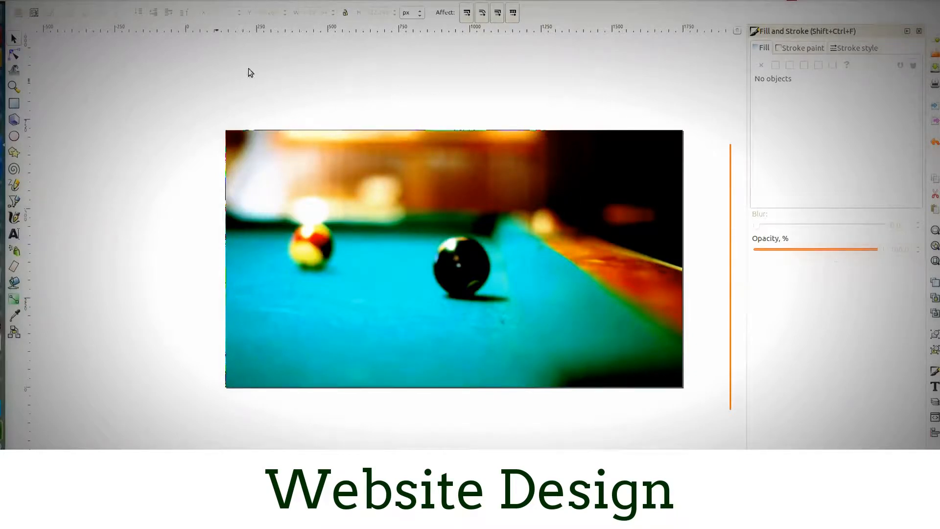
# - Show the layer list, rename Layer 1 to "background" and lock it
pyautogui.click(88, 2)
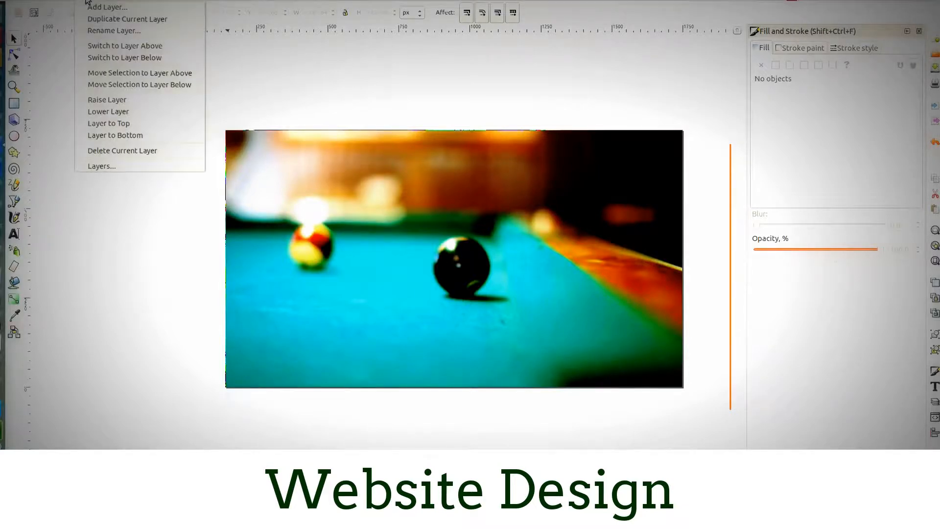
pyautogui.click(100, 167)
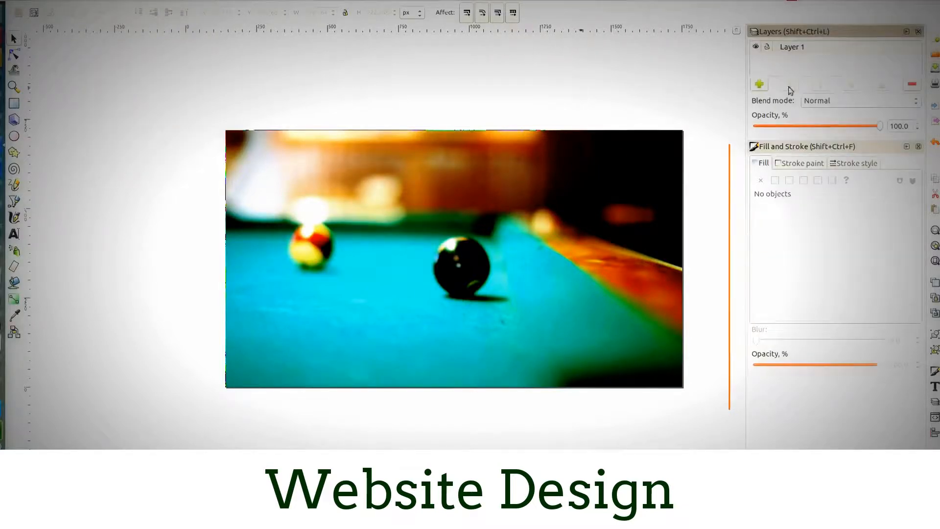
pyautogui.moveTo(832, 139); pyautogui.dragTo(819, 305)
pyautogui.doubleClick(793, 46)
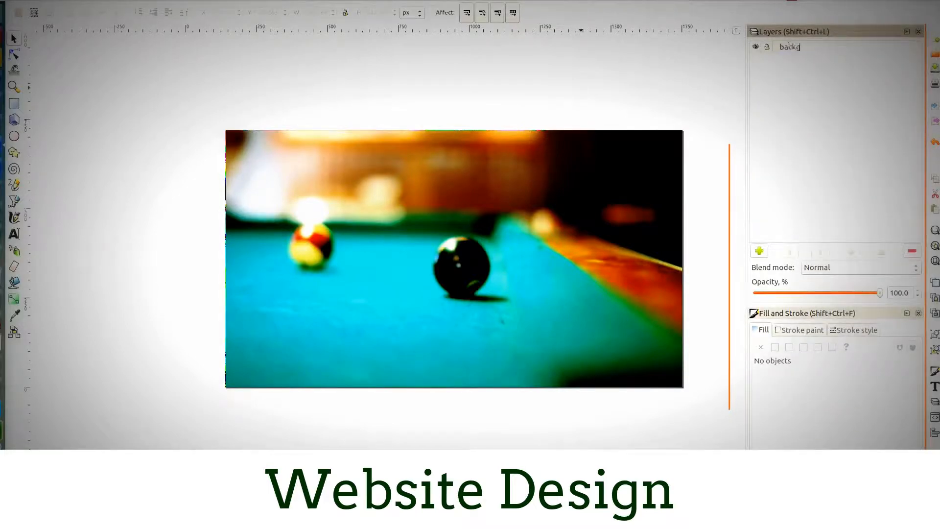
pyautogui.write('round')
pyautogui.press('Return')
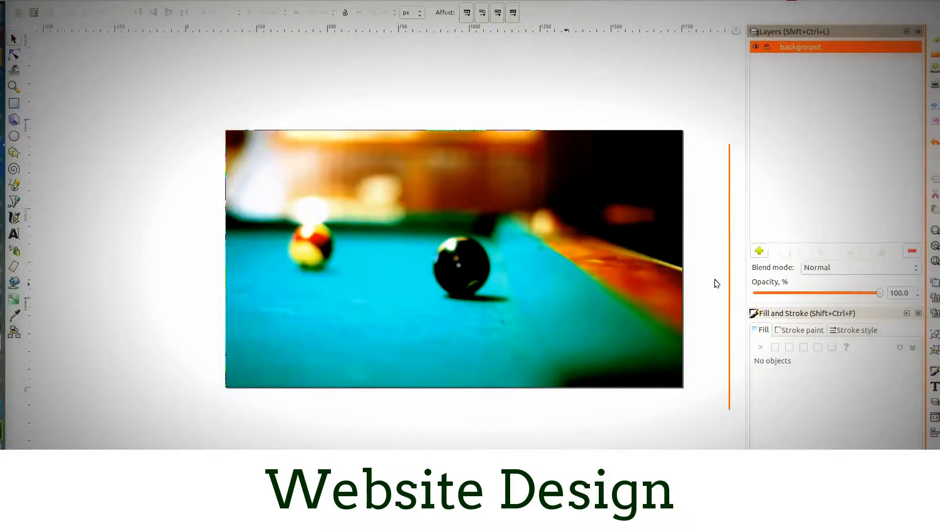
# - Add a layer named "navigation" above the background layer
pyautogui.click(760, 252)
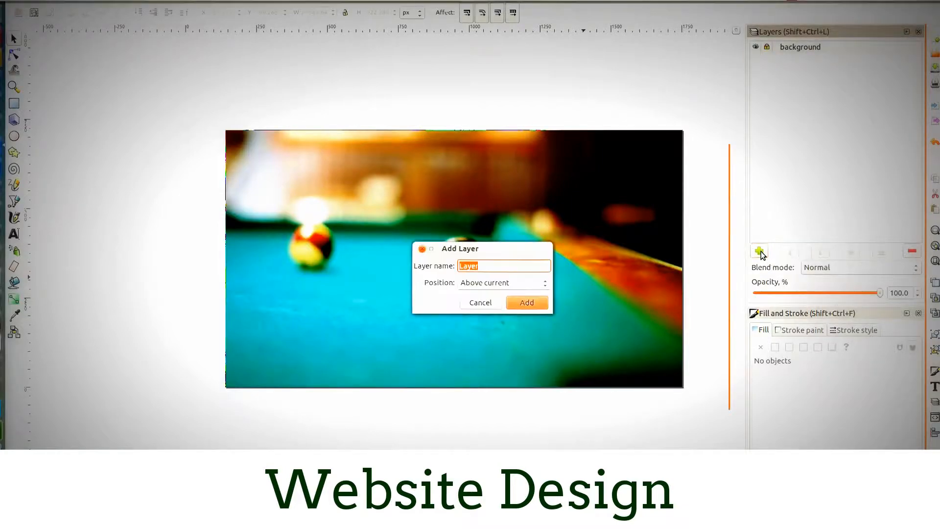
pyautogui.write('navigation')
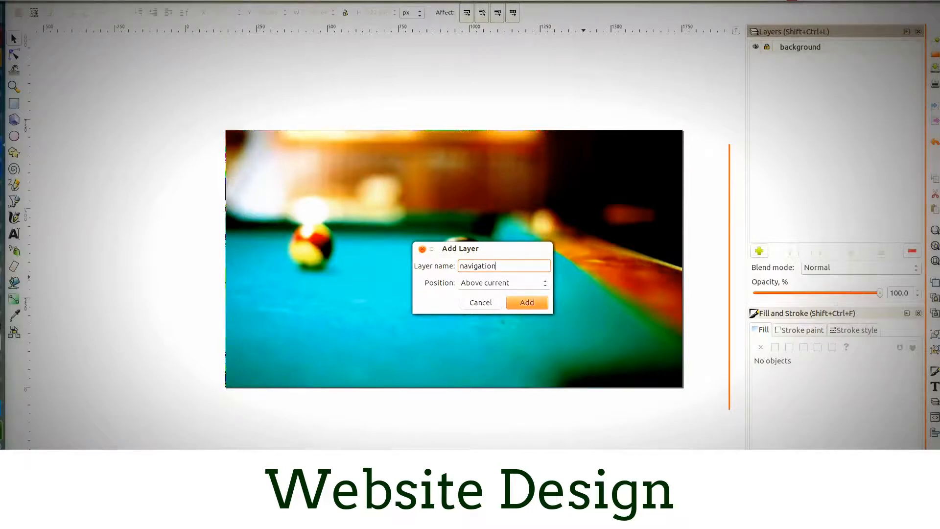
pyautogui.click(518, 300)
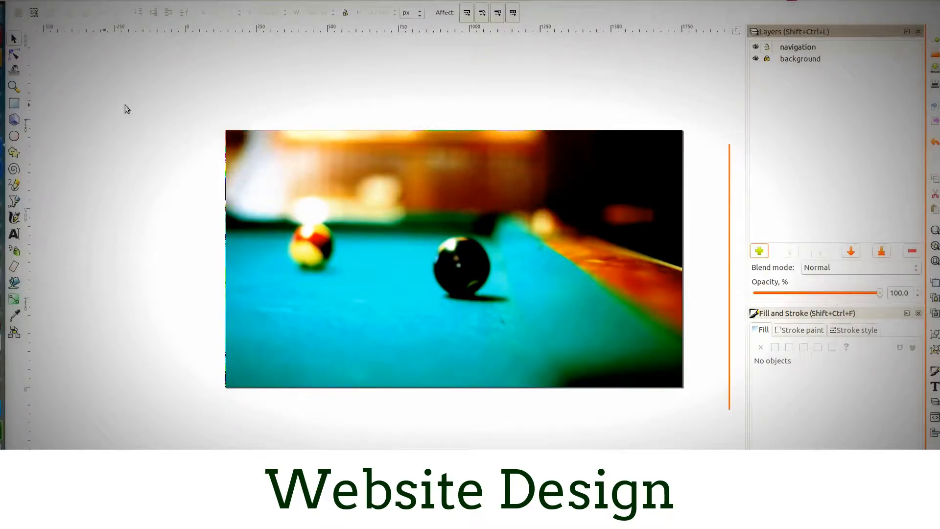
# - Draw a white rectangle about 237 × 53 px and place it over the dark upper-right area of the photo
pyautogui.click(14, 103)
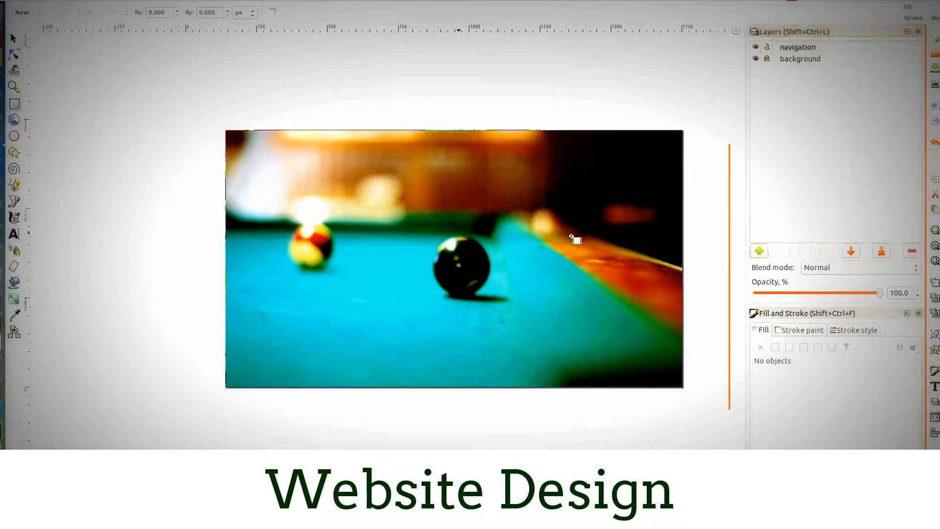
pyautogui.moveTo(570, 234)
pyautogui.mouseDown()
pyautogui.moveTo(580, 252)
pyautogui.moveTo(655, 251)
pyautogui.mouseUp()
pyautogui.click(14, 38)
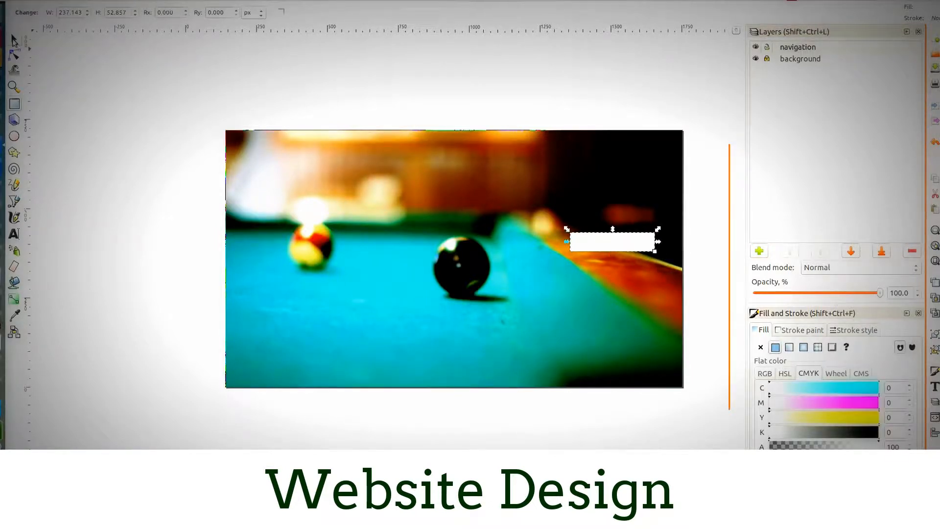
pyautogui.moveTo(599, 245); pyautogui.dragTo(587, 195)
pyautogui.scroll(3, 569, 197)
pyautogui.scroll(-2, 552, 202)
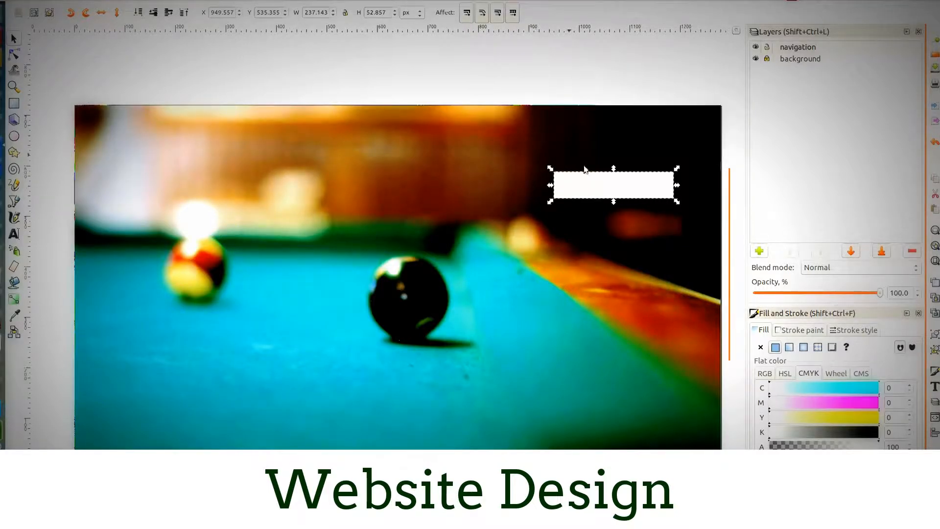
pyautogui.moveTo(600, 183); pyautogui.dragTo(606, 157)
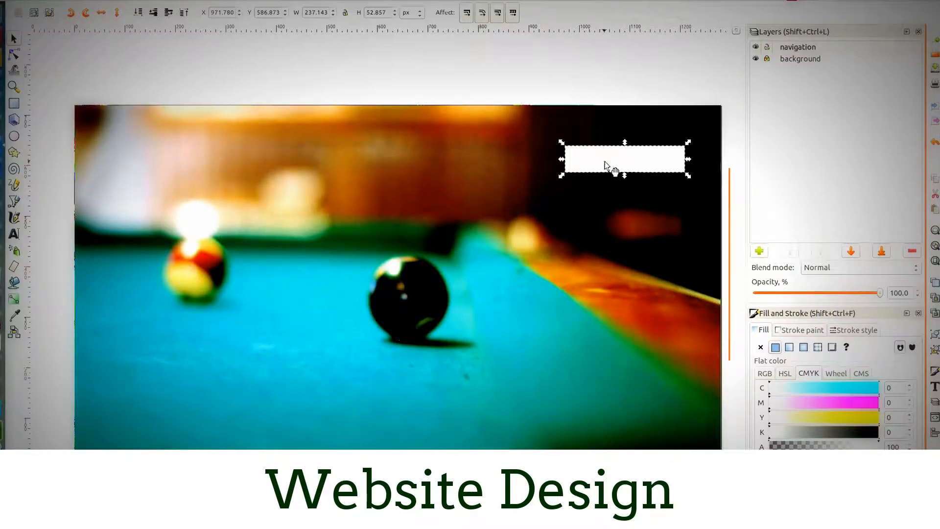
# - Give the small white rectangle a linear gradient fill and look at its gradient stops
pyautogui.click(764, 376)
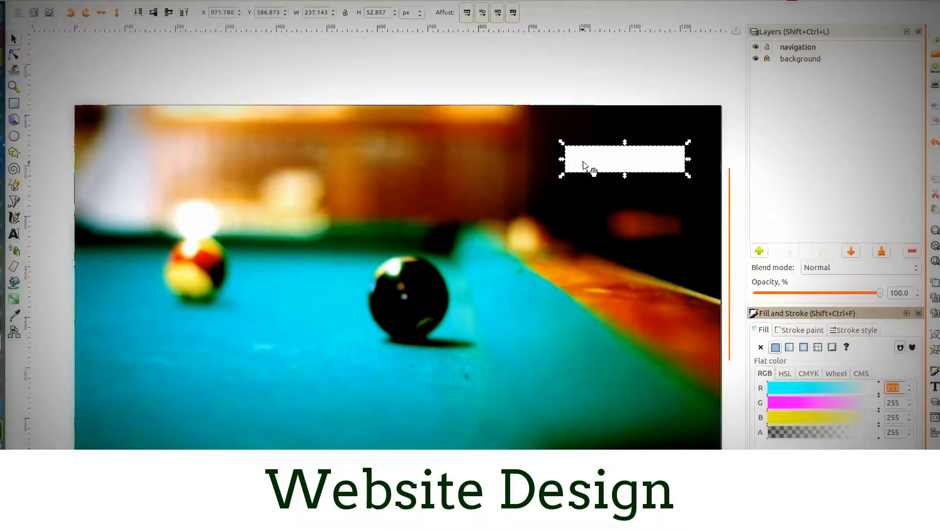
pyautogui.click(790, 349)
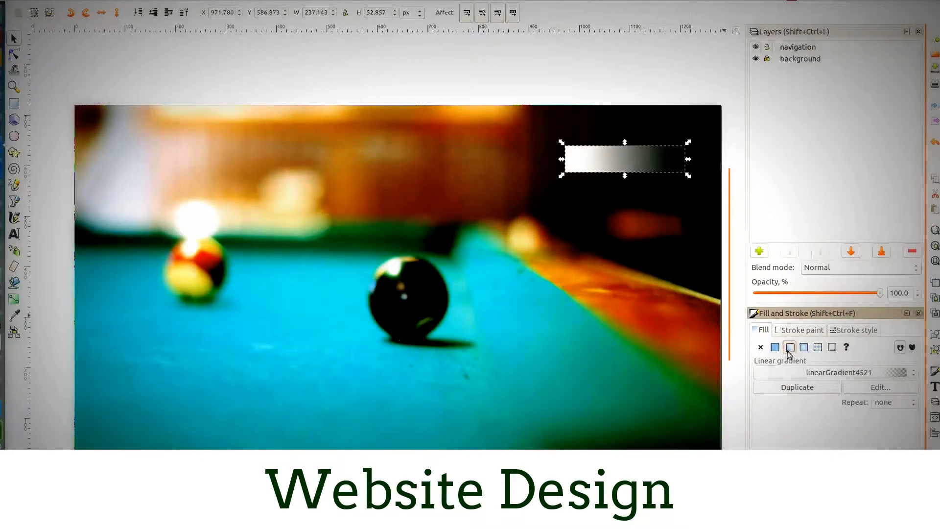
pyautogui.click(867, 388)
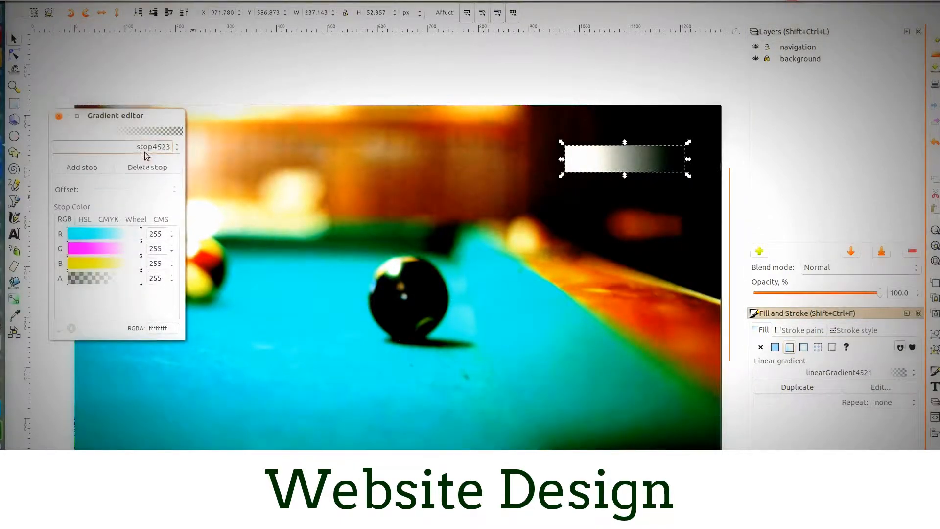
pyautogui.click(59, 118)
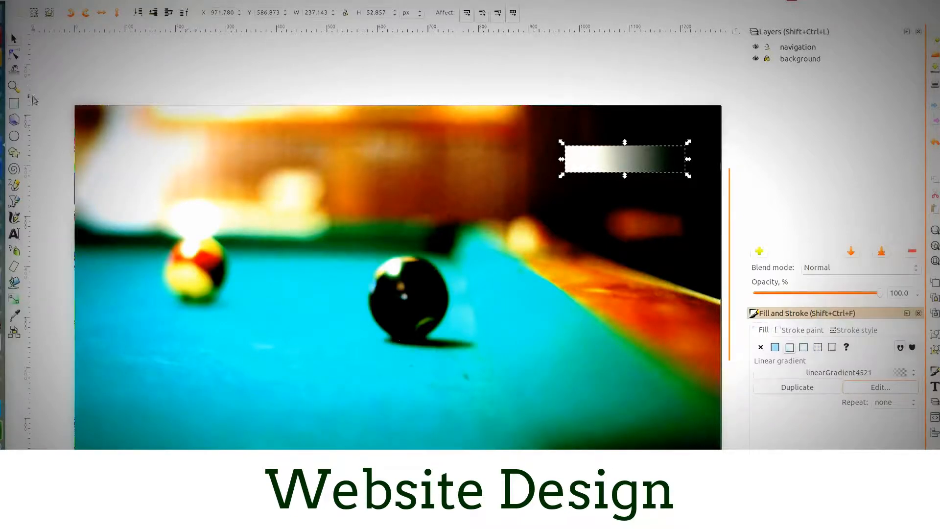
# - Reorient the small rectangle's gradient vertically so it fades from its upper edge to its lower edge
pyautogui.click(14, 54)
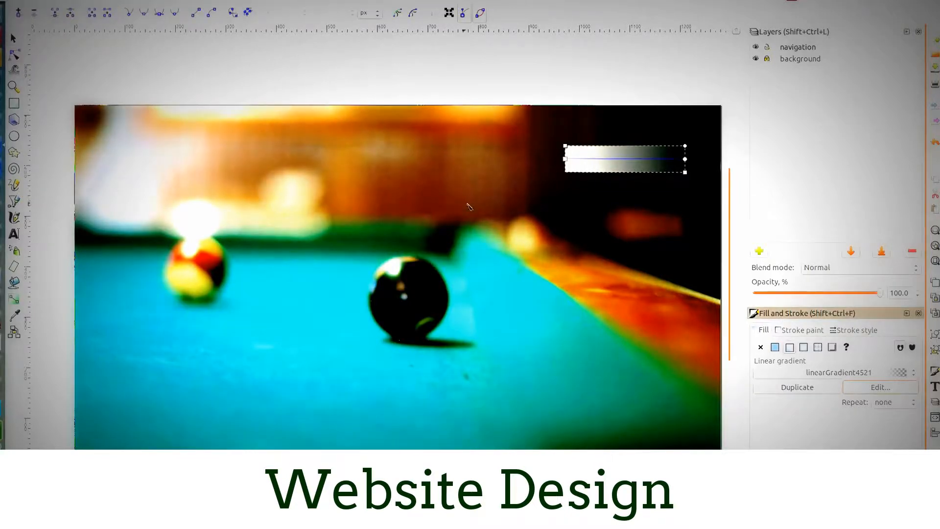
pyautogui.moveTo(565, 159); pyautogui.dragTo(634, 145)
pyautogui.moveTo(685, 159); pyautogui.dragTo(630, 175)
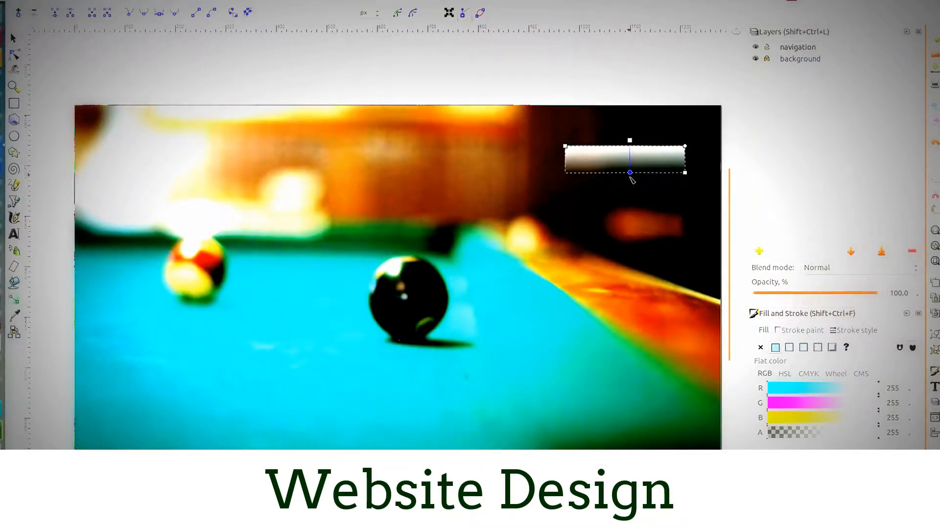
pyautogui.moveTo(631, 144); pyautogui.dragTo(630, 142)
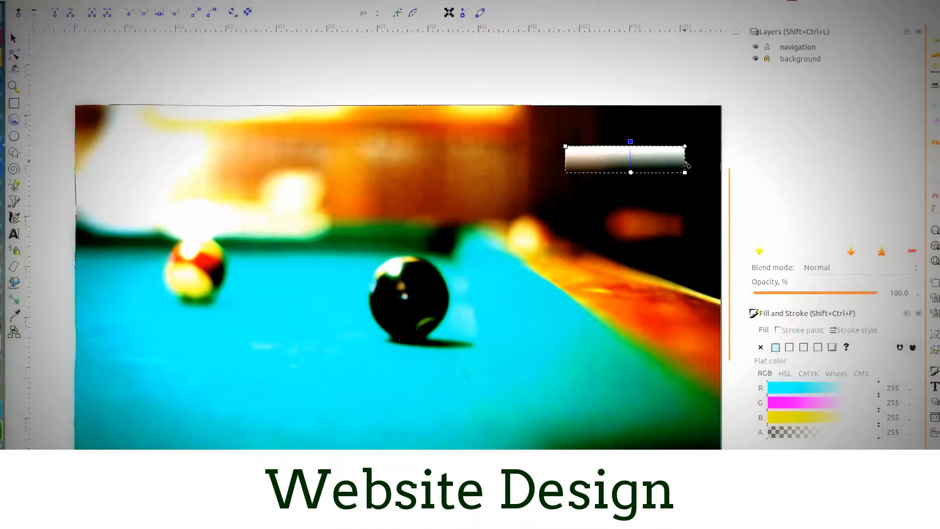
# - Slightly round the corners of the small gradient rectangle
pyautogui.scroll(3, 687, 150)
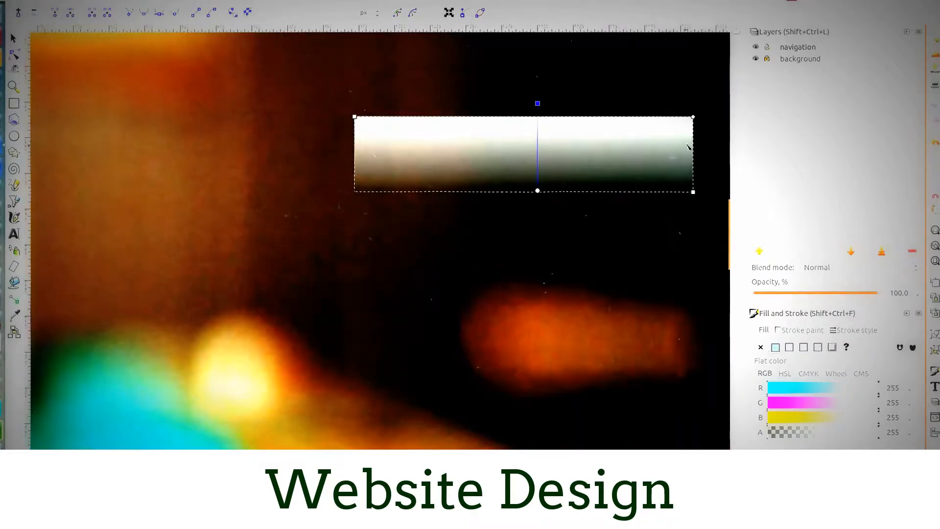
pyautogui.moveTo(692, 117); pyautogui.dragTo(692, 122)
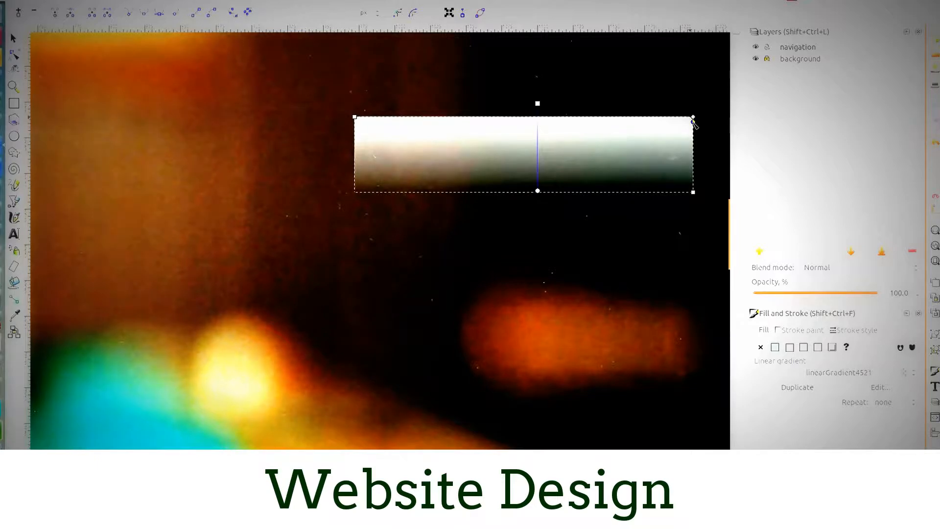
pyautogui.scroll(1, 499, 209)
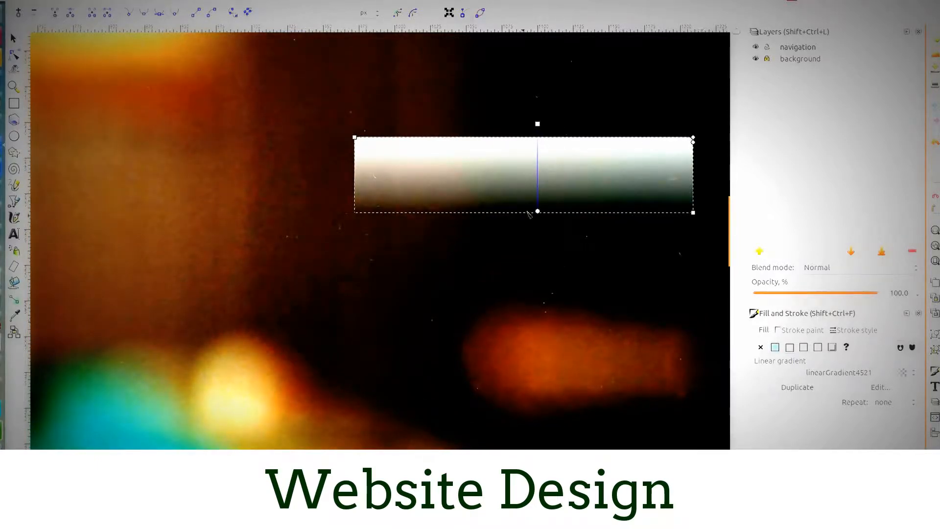
# - Colour the gradient's upper stop RGB 255, 246, 213 and its lower stop RGB 244, 238, 215, making the lower stop partly transparent
pyautogui.click(537, 124)
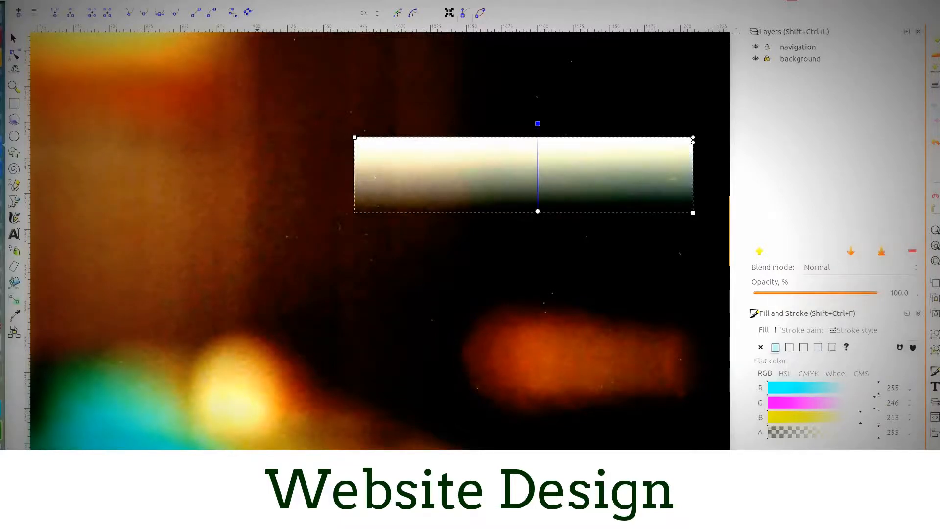
pyautogui.click(537, 211)
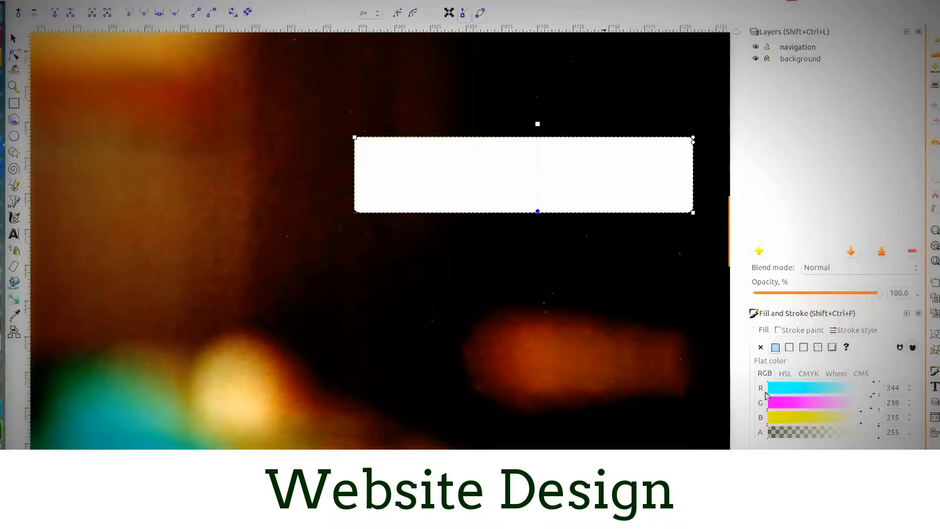
pyautogui.moveTo(878, 435)
pyautogui.mouseDown()
pyautogui.moveTo(774, 434)
pyautogui.moveTo(792, 435)
pyautogui.mouseUp()
pyautogui.hotkey('ctrl', 'z')
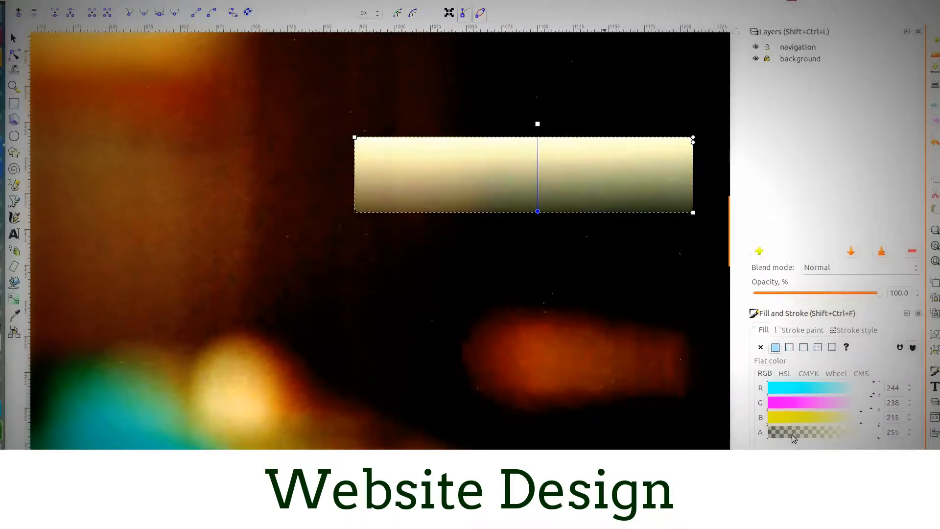
pyautogui.click(13, 39)
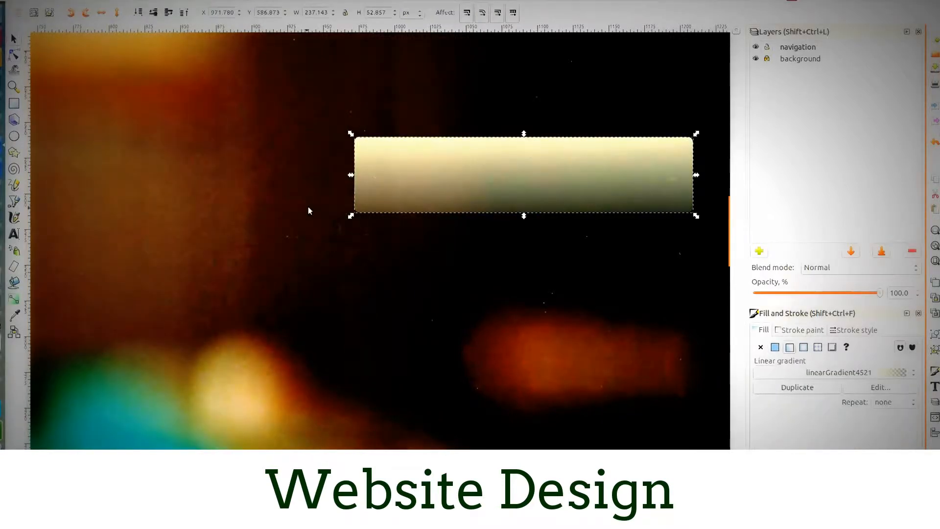
pyautogui.scroll(1, 333, 228)
pyautogui.scroll(-3, 333, 228)
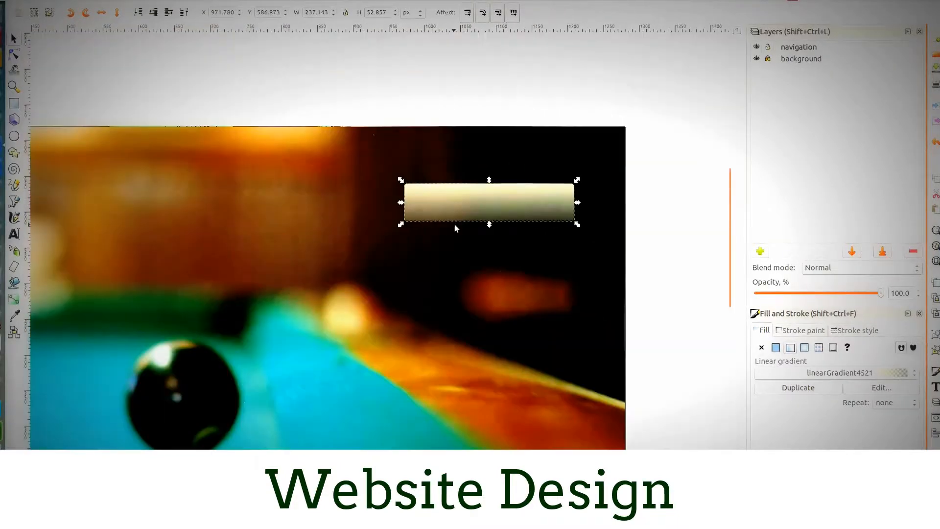
pyautogui.click(418, 112)
pyautogui.scroll(-2, 528, 293)
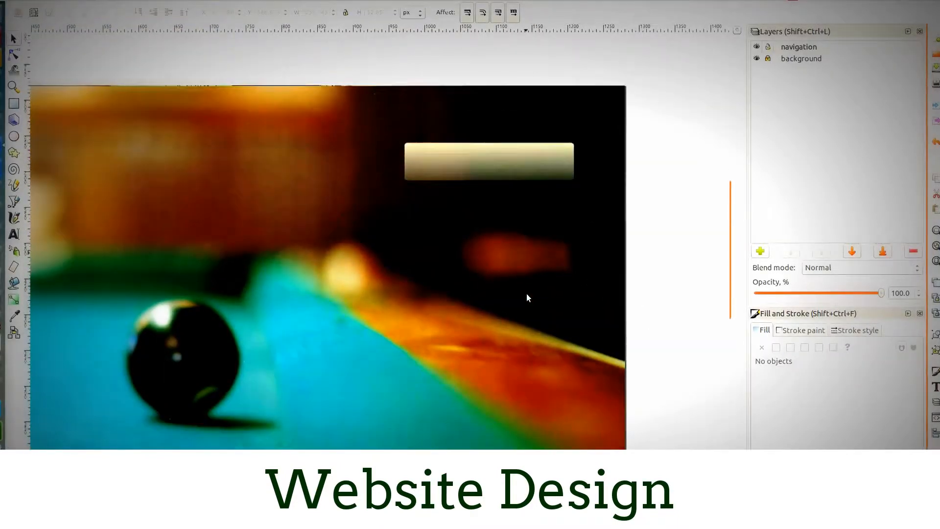
pyautogui.scroll(3, 528, 294)
# - Give the small gradient rectangle a flat white outline of RGB 255, 255, 255
pyautogui.click(501, 214)
pyautogui.scroll(2, 503, 239)
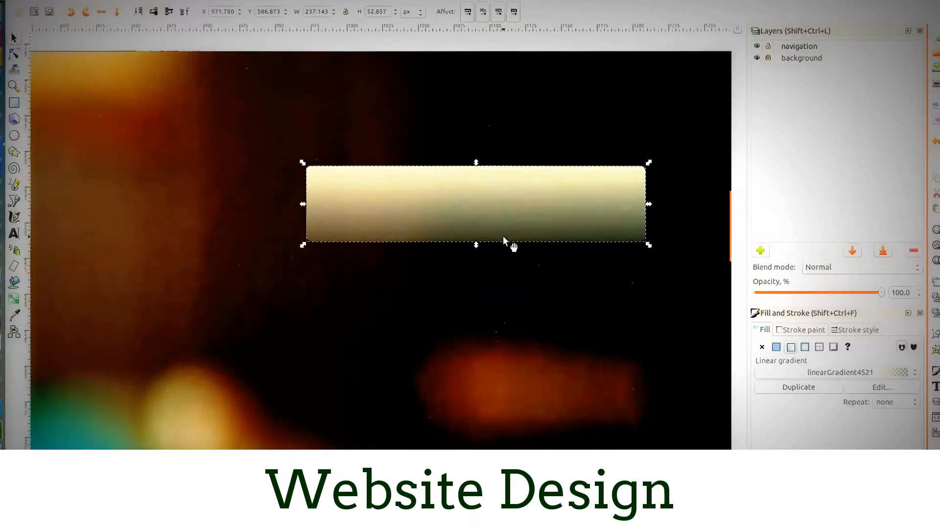
pyautogui.click(801, 330)
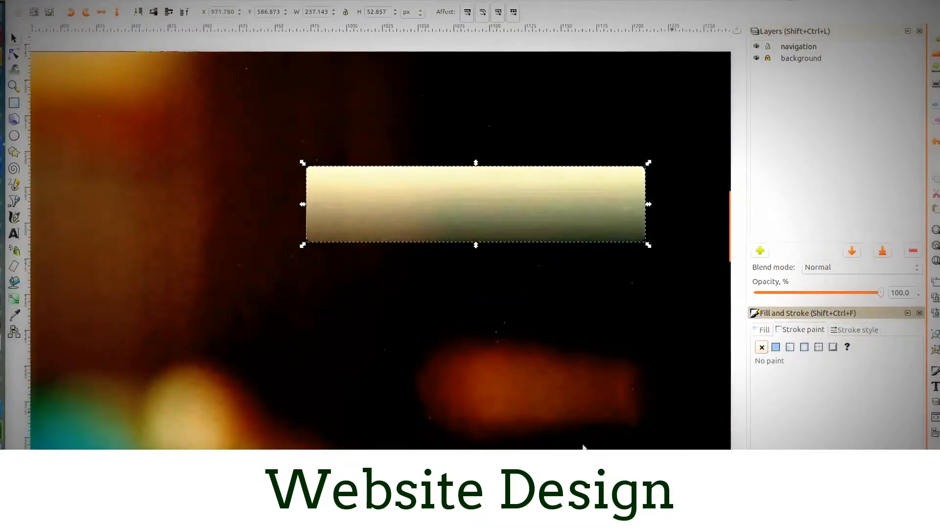
pyautogui.click(775, 347)
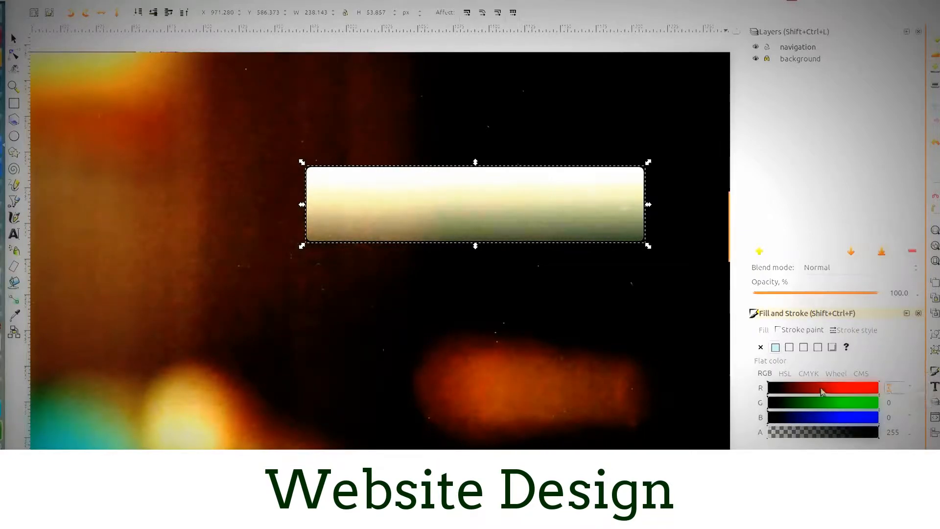
pyautogui.write('255')
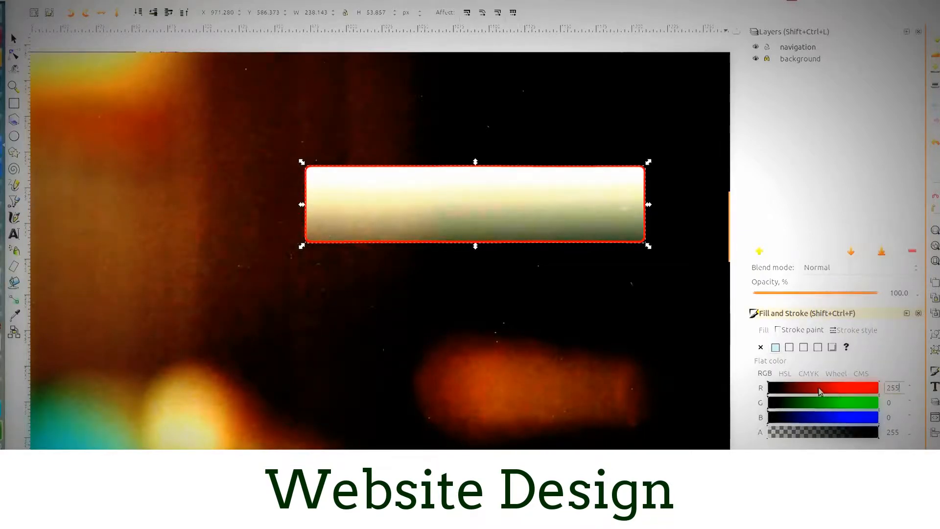
pyautogui.press('Tab')
pyautogui.write('255')
pyautogui.press('Tab')
pyautogui.write('255')
pyautogui.press('Tab')
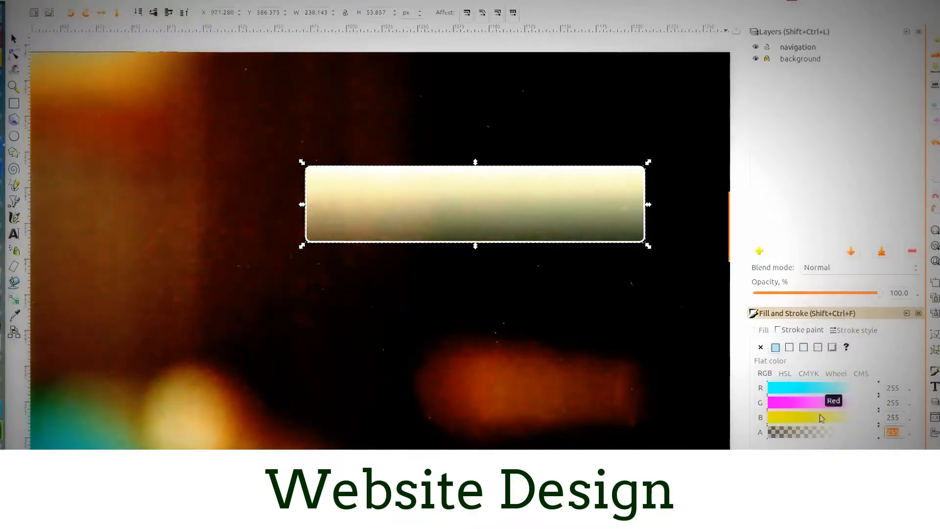
# - Enter ffffff as the RGBA colour code of the rectangle's outline and set the outline width to 3 px
pyautogui.moveTo(835, 306); pyautogui.dragTo(835, 140)
pyautogui.moveTo(911, 312); pyautogui.dragTo(799, 316)
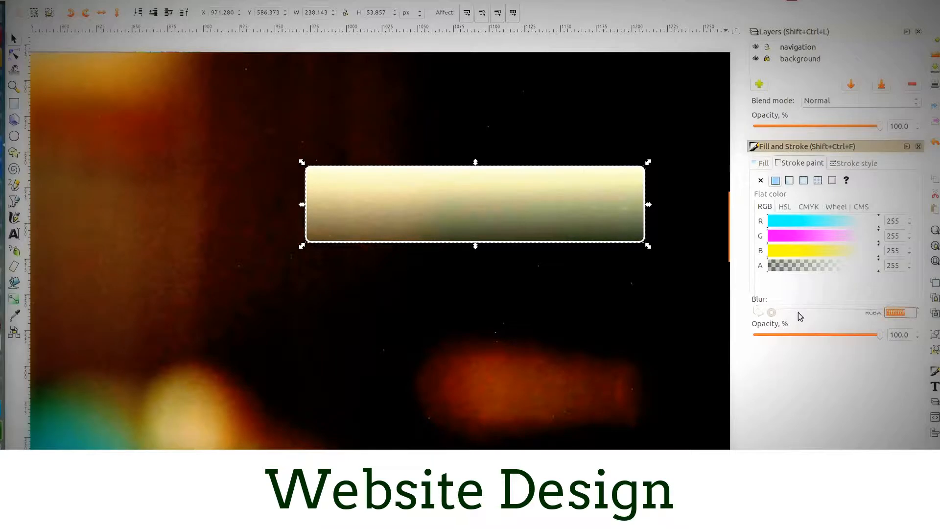
pyautogui.write('fff')
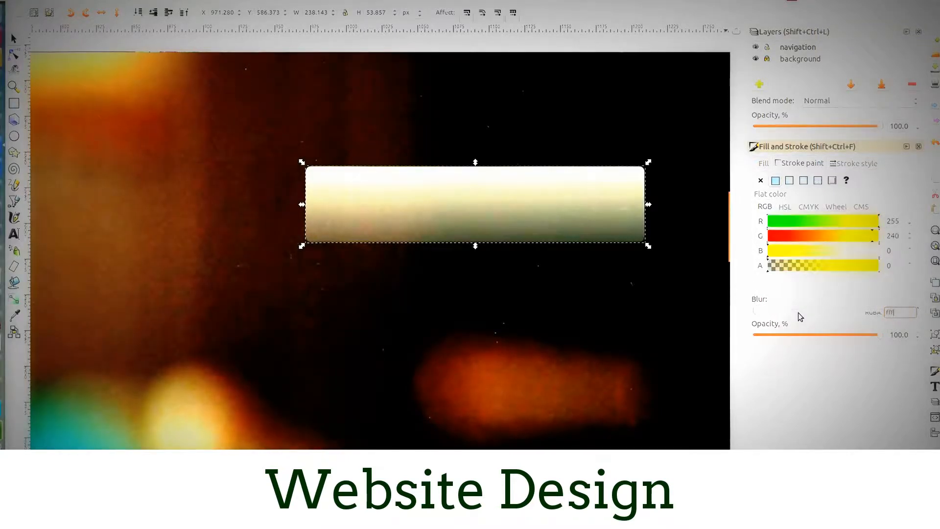
pyautogui.write('fff')
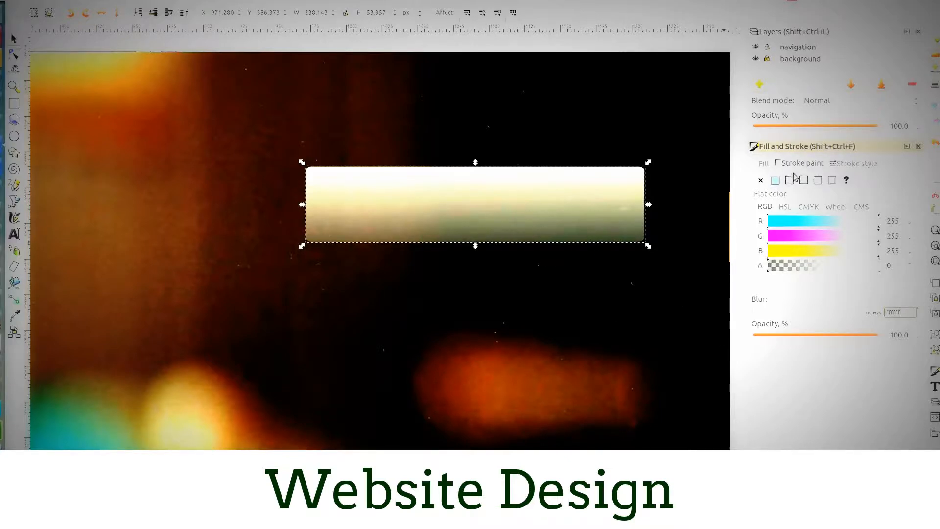
pyautogui.click(856, 163)
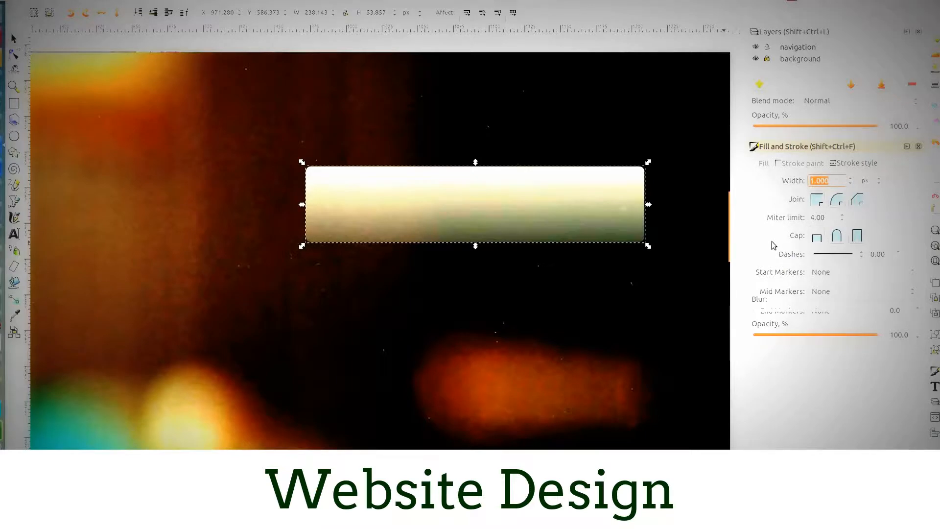
pyautogui.write('3')
pyautogui.press('Return')
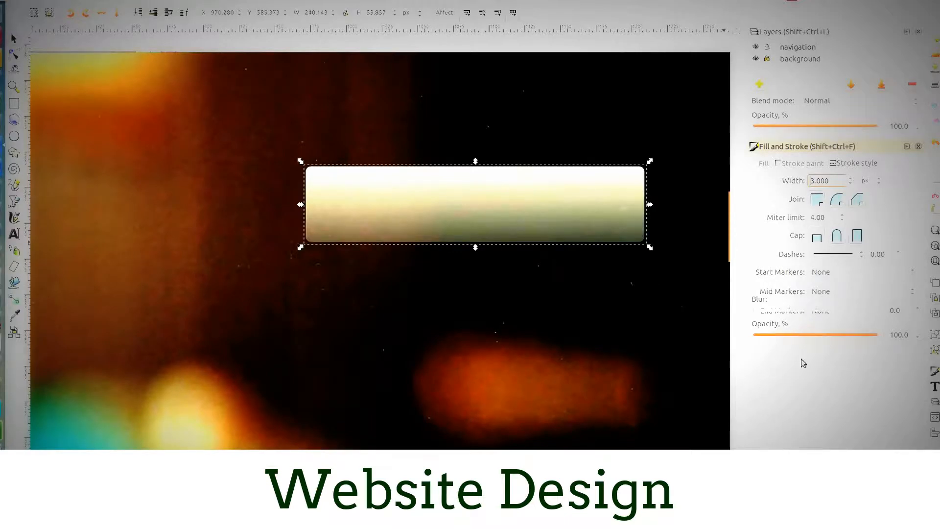
# - Set the alpha of the rectangle's outline to 255 and its width to 2 px
pyautogui.click(794, 165)
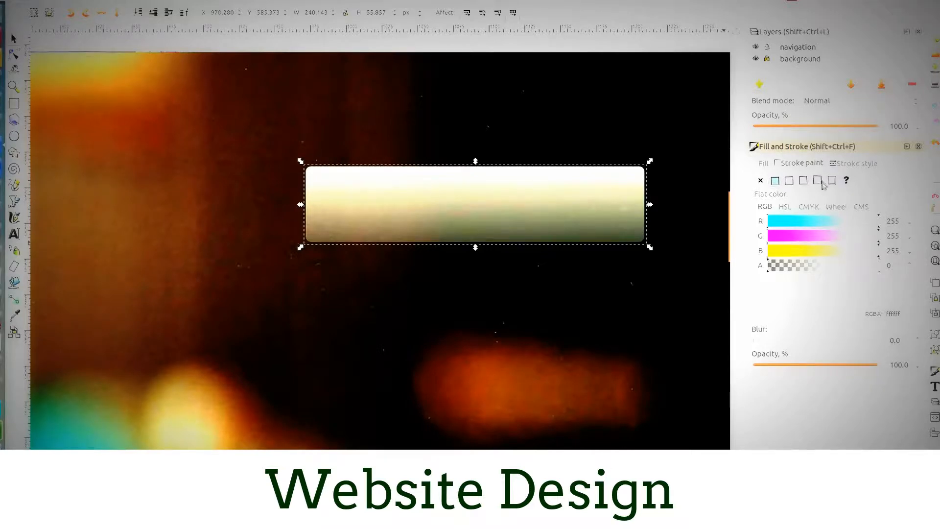
pyautogui.moveTo(779, 266); pyautogui.dragTo(858, 270)
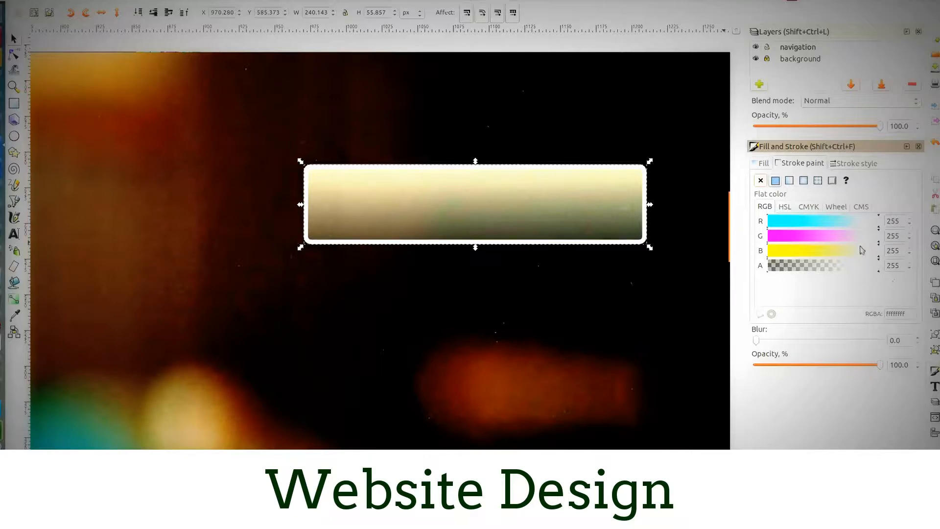
pyautogui.click(838, 163)
pyautogui.doubleClick(826, 181)
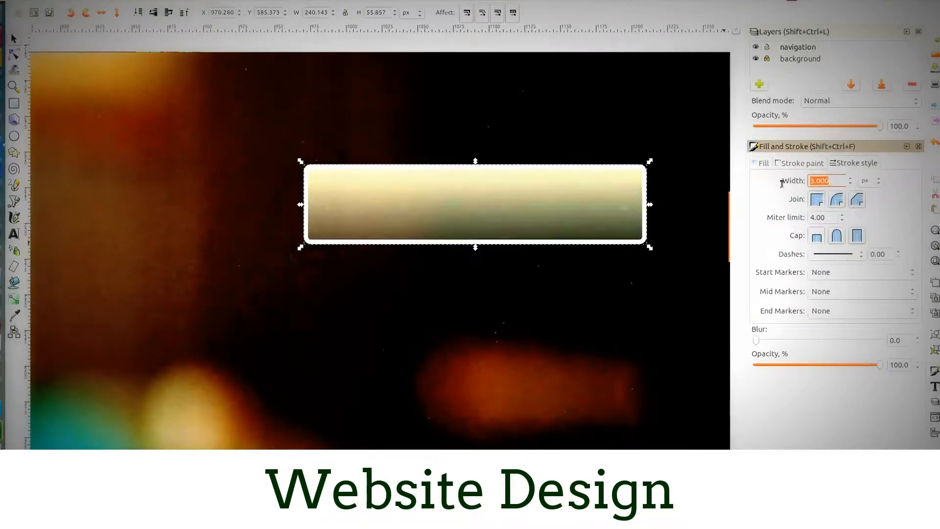
pyautogui.write('2')
pyautogui.press('Return')
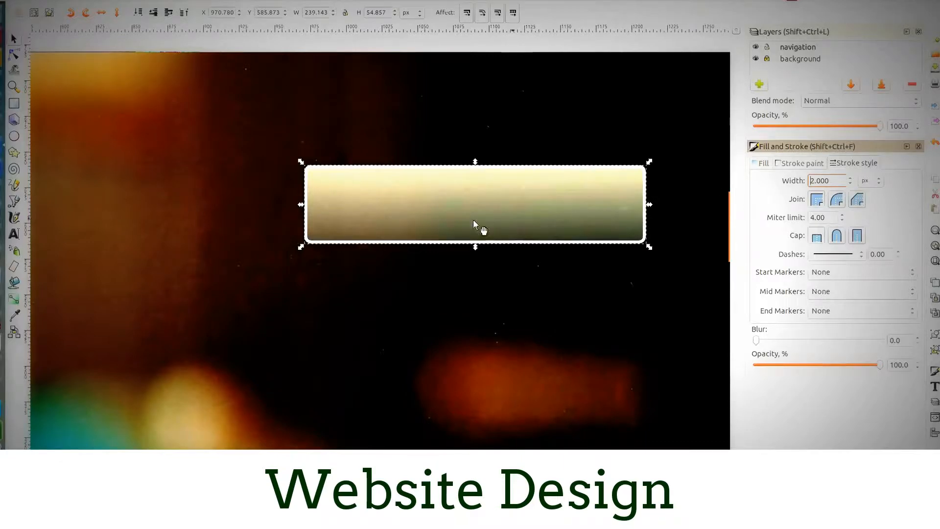
pyautogui.scroll(-2, 409, 220)
pyautogui.scroll(-1, 409, 223)
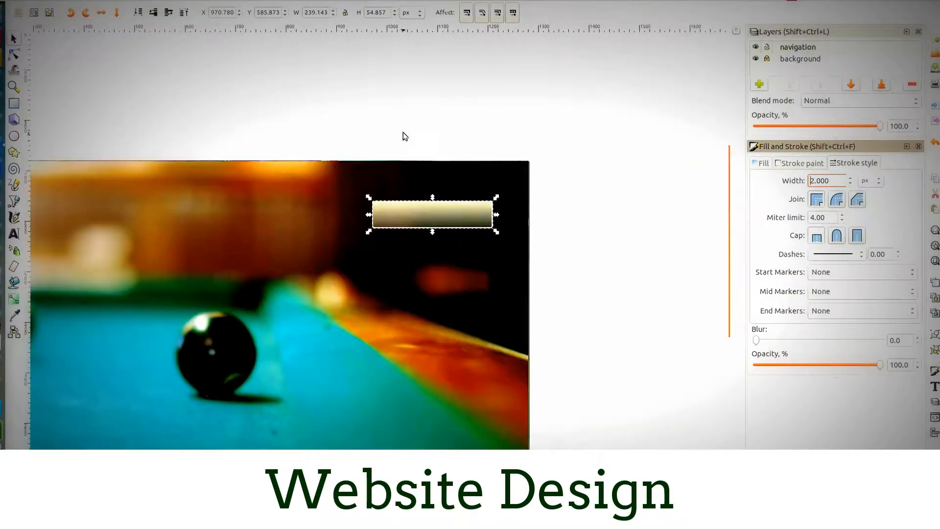
pyautogui.click(405, 141)
pyautogui.scroll(-2, 525, 243)
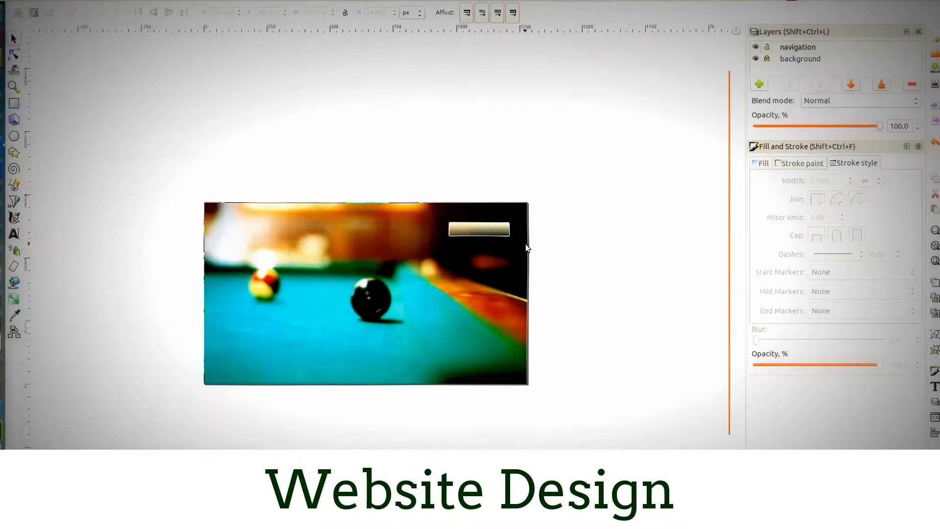
pyautogui.scroll(1, 525, 265)
pyautogui.click(448, 212)
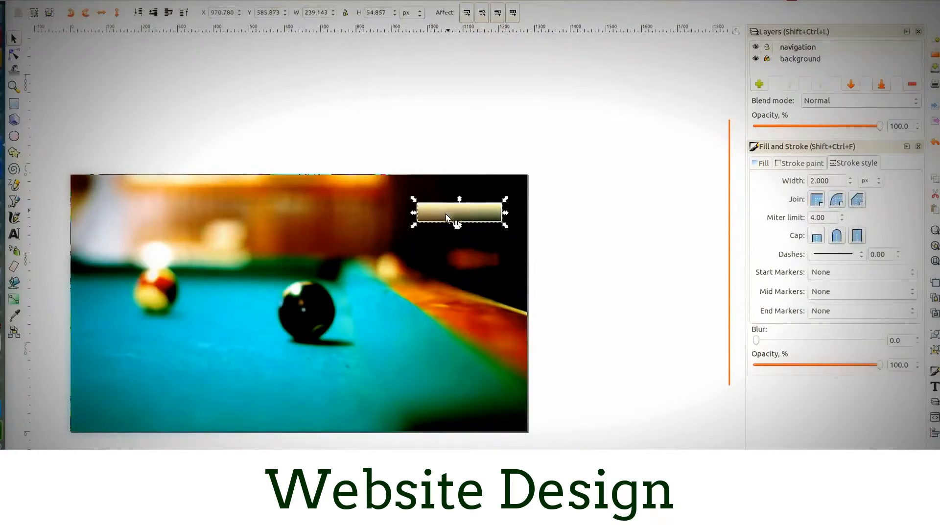
# - Add the text "Home" in the empty area above the page
pyautogui.click(13, 233)
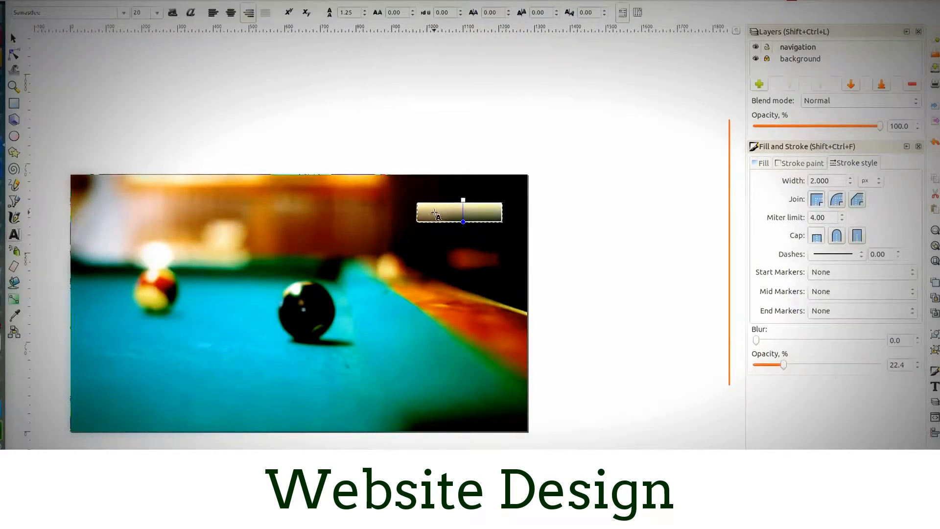
pyautogui.click(406, 145)
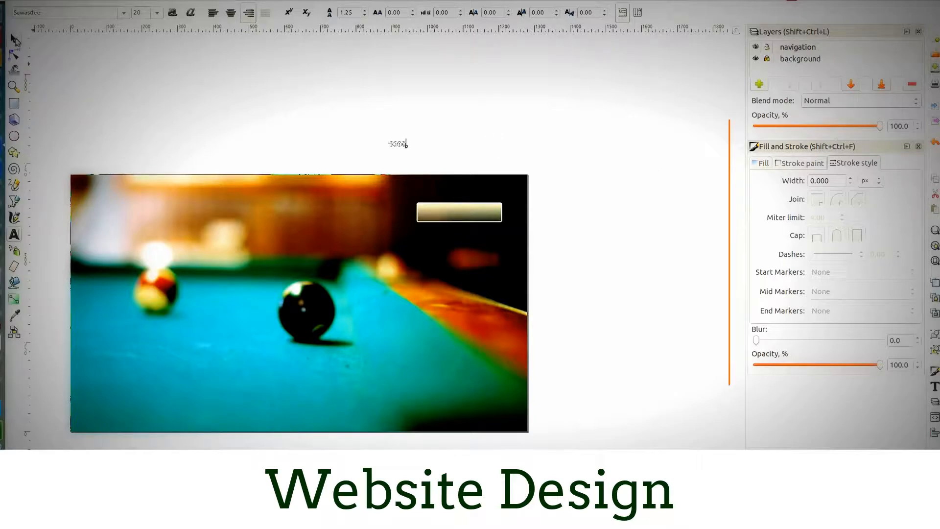
pyautogui.click(17, 42)
pyautogui.click(267, 122)
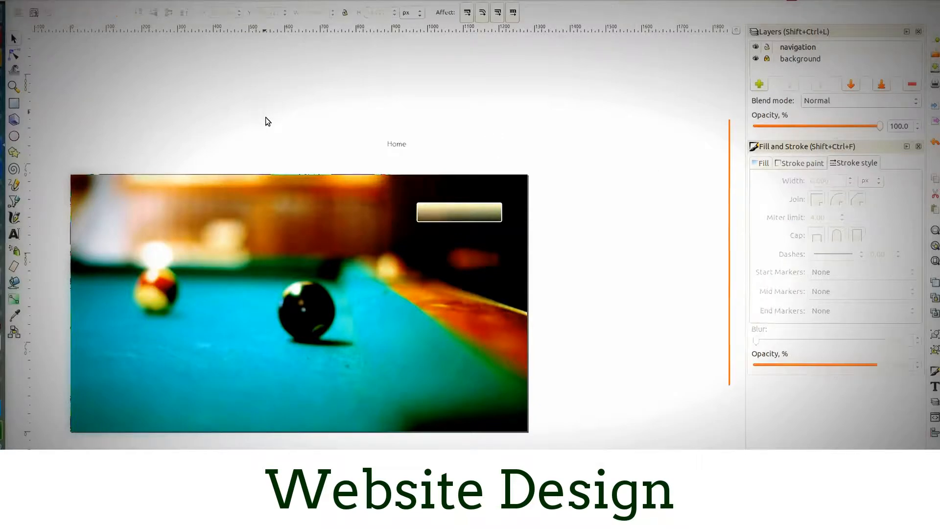
# - Place the "Home" text on the gradient button and scale it to about 109 × 32 px
pyautogui.click(394, 146)
pyautogui.moveTo(408, 149); pyautogui.dragTo(456, 214)
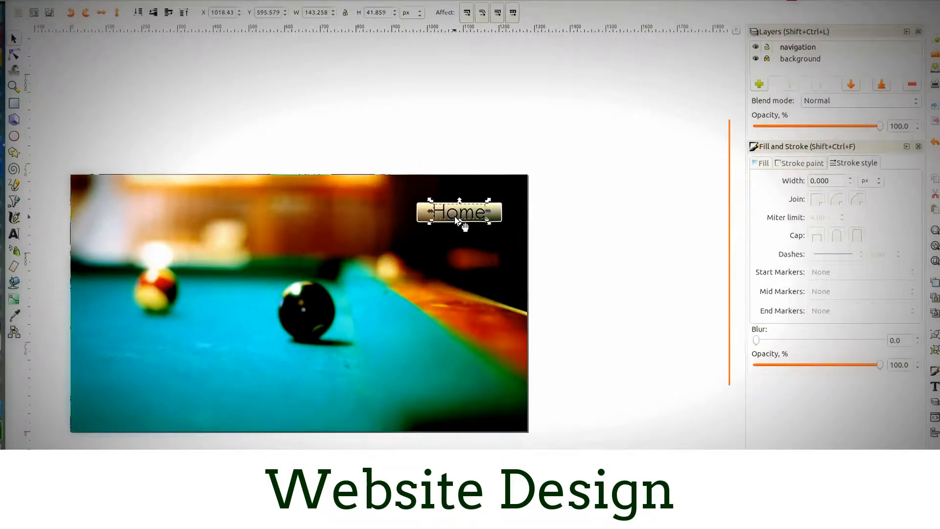
pyautogui.scroll(2, 452, 245)
pyautogui.scroll(1, 453, 226)
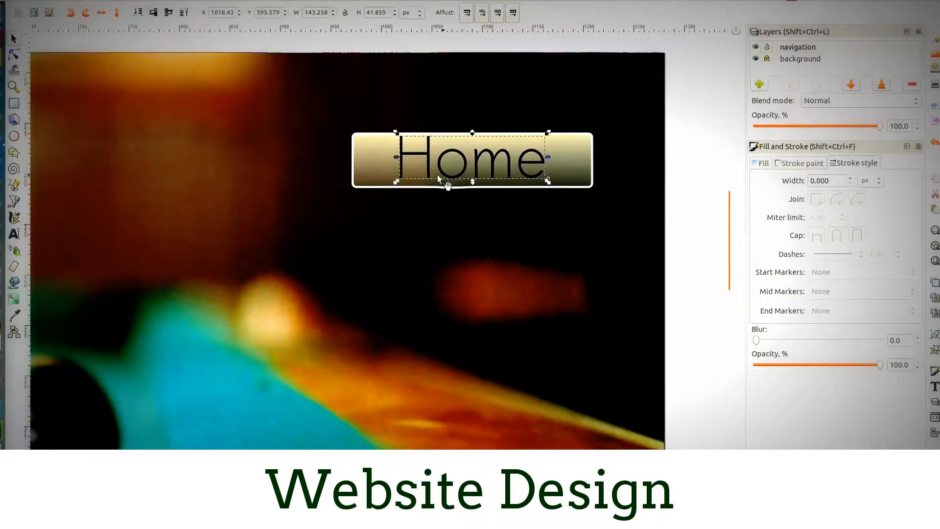
pyautogui.moveTo(396, 182); pyautogui.dragTo(441, 170)
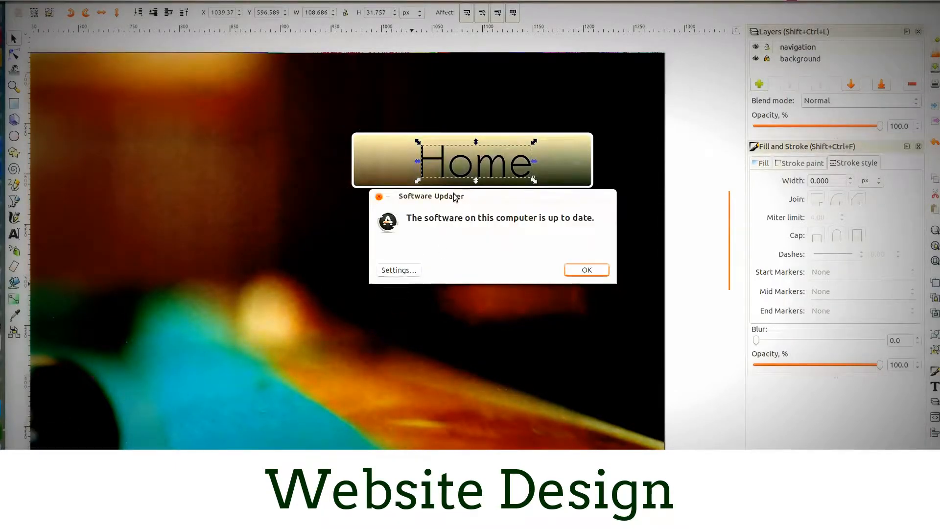
# - Dismiss the Software Updater notice and set the blur of the "Home" text to 4.0
pyautogui.moveTo(450, 196); pyautogui.dragTo(392, 242)
pyautogui.click(526, 317)
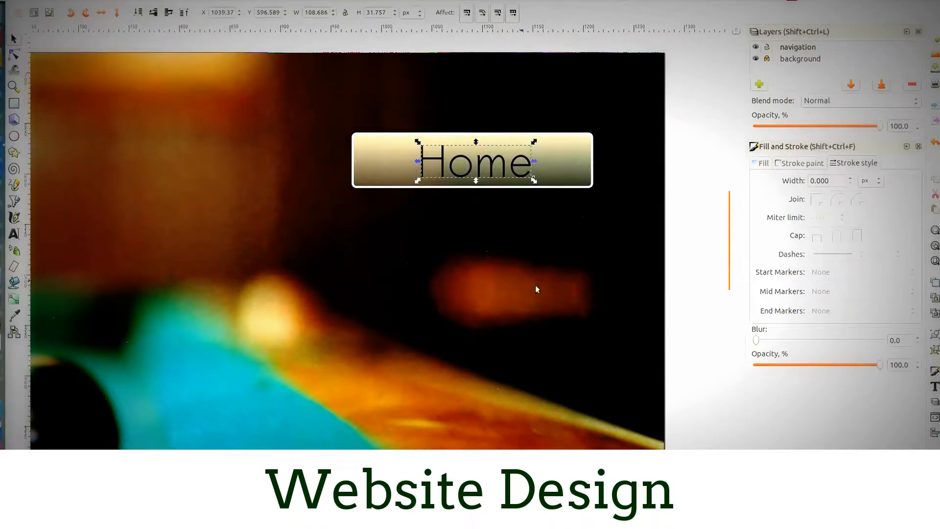
pyautogui.click(762, 345)
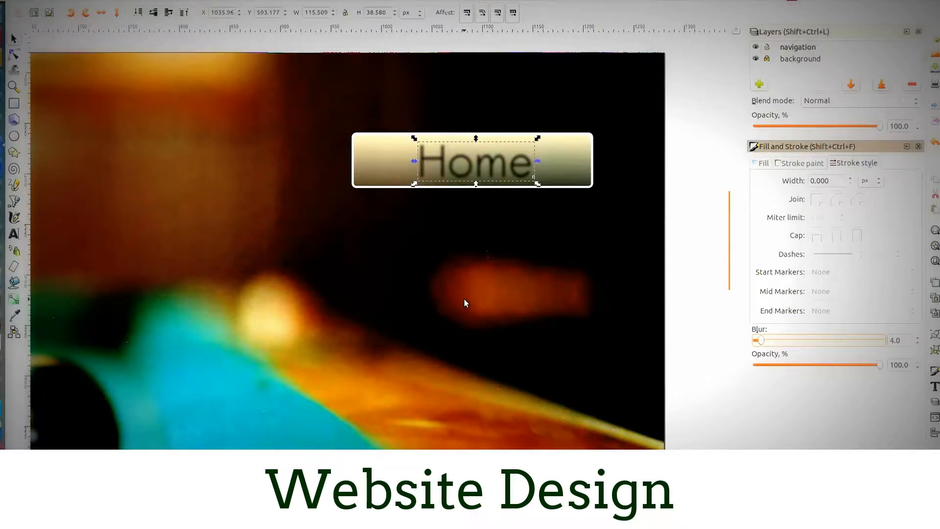
# - Overlay the blurred "Home" text with an unblurred duplicate coloured white, leaving the dark blurred text as its shadow
pyautogui.hotkey('ctrl', 'z')
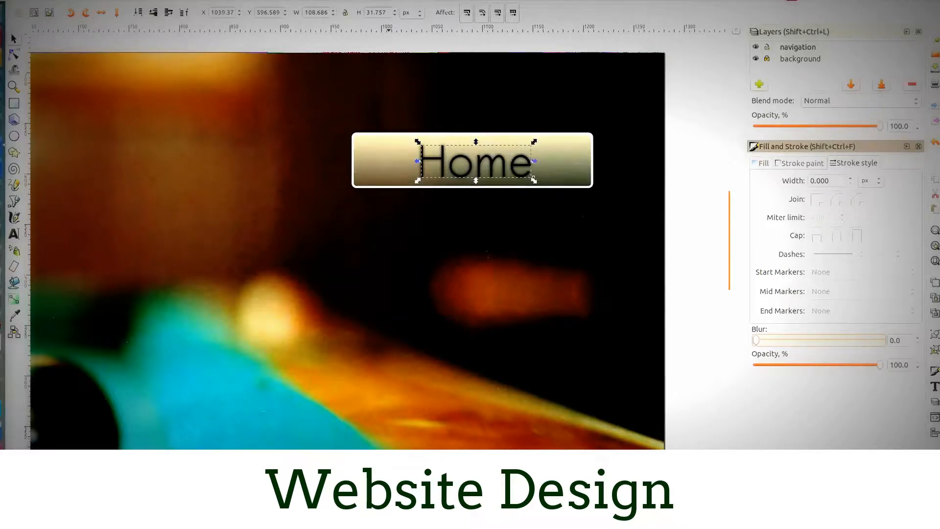
pyautogui.click(211, 492)
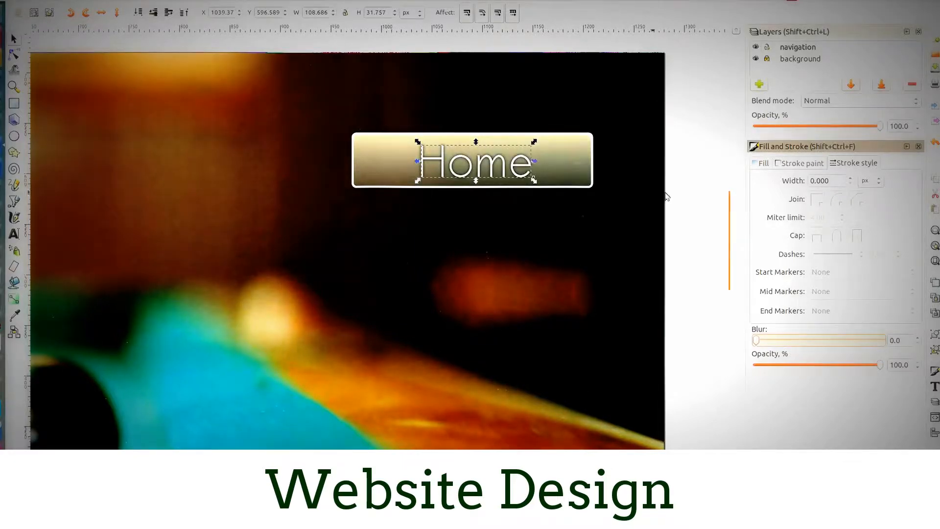
pyautogui.click(704, 186)
pyautogui.keyDown('ctrl'); pyautogui.scroll(-3, 463, 255); pyautogui.keyUp('ctrl')
pyautogui.keyDown('ctrl'); pyautogui.scroll(3, 453, 280); pyautogui.keyUp('ctrl')
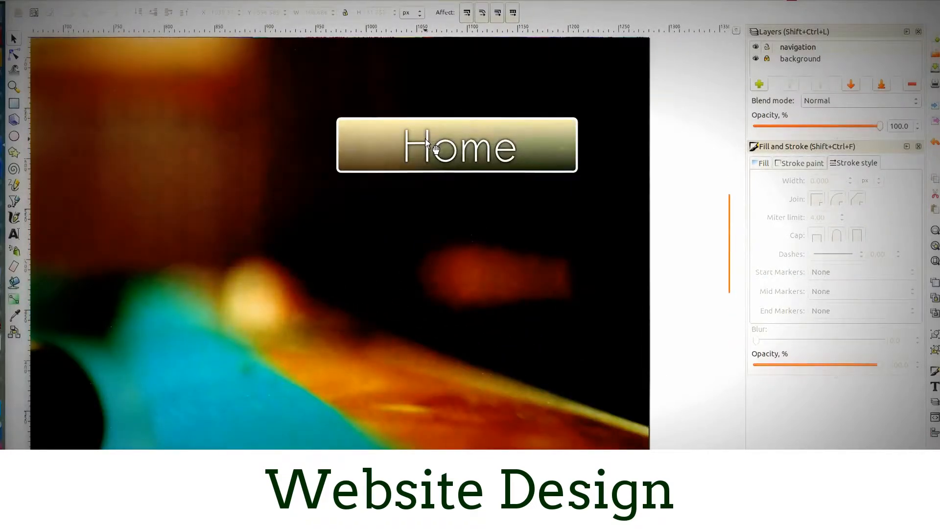
# - Centre the button rectangle, the white "Home" text and its blurred shadow on each other horizontally and vertically
pyautogui.moveTo(678, 74); pyautogui.dragTo(292, 211)
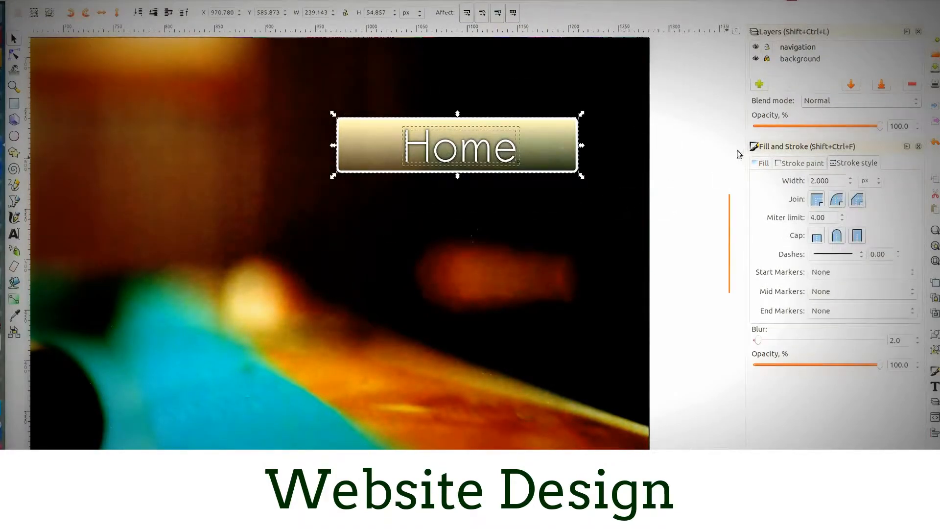
pyautogui.click(119, 1)
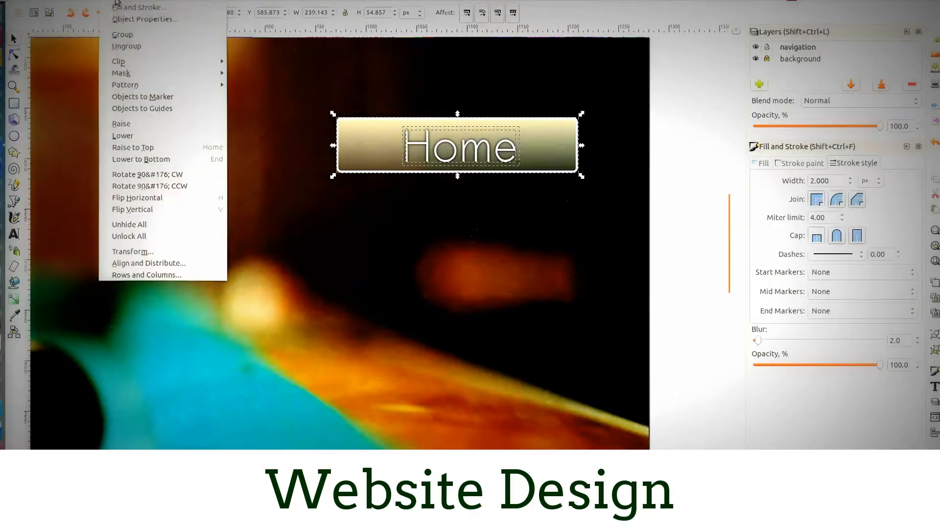
pyautogui.click(142, 265)
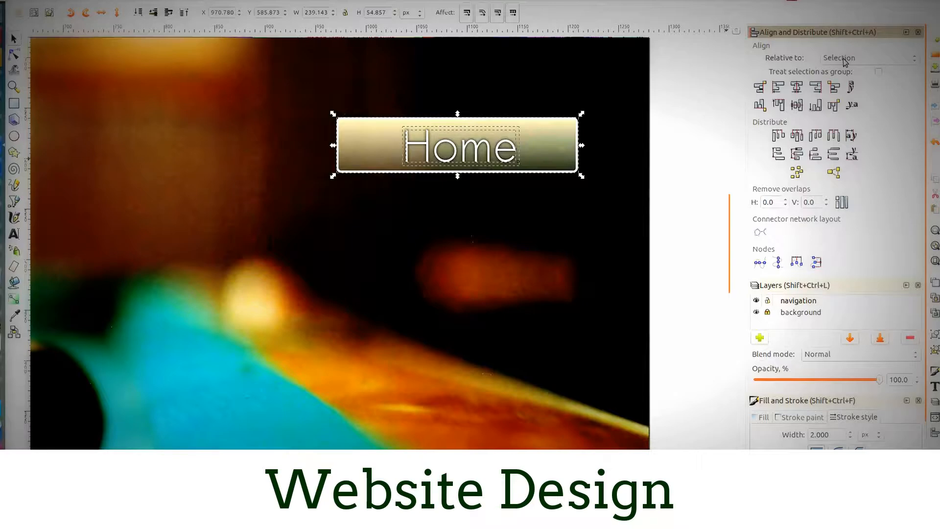
pyautogui.click(797, 89)
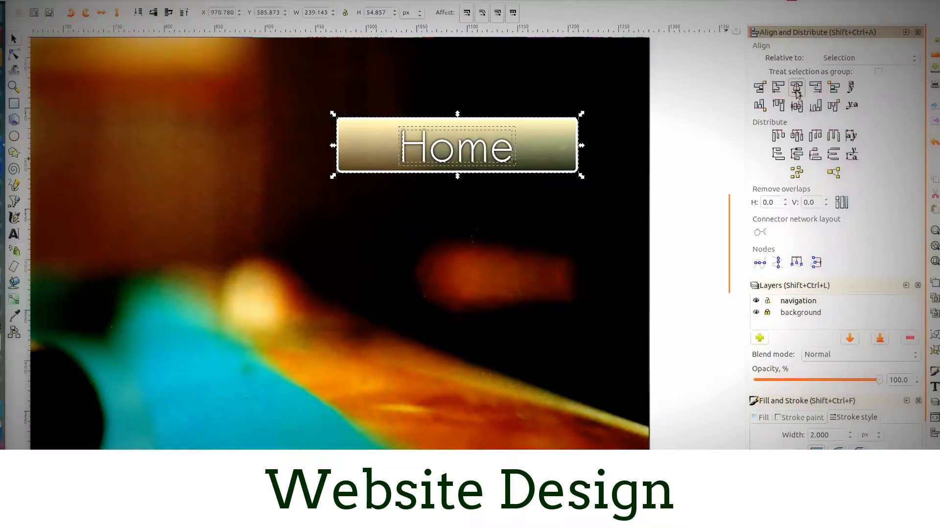
pyautogui.click(796, 105)
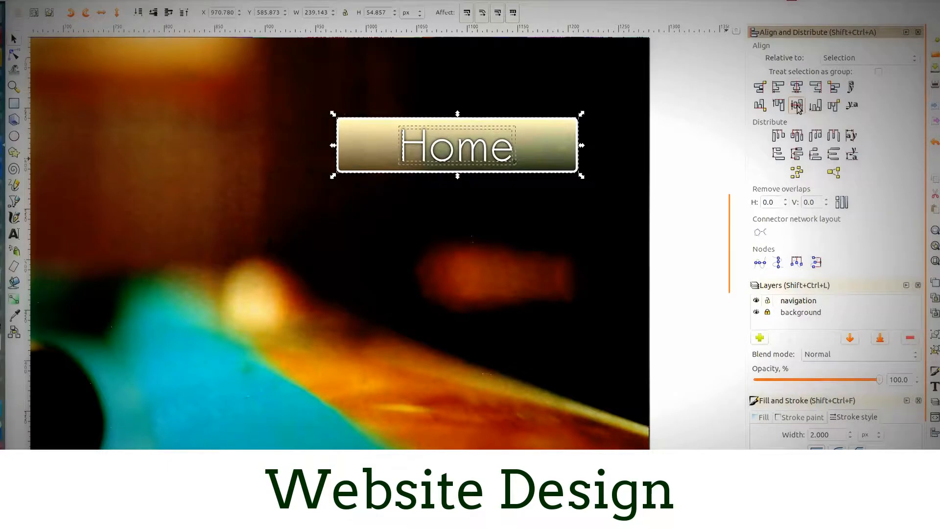
# - Set the white "Home" text on the button to centred text alignment
pyautogui.click(668, 180)
pyautogui.scroll(-1, 500, 201)
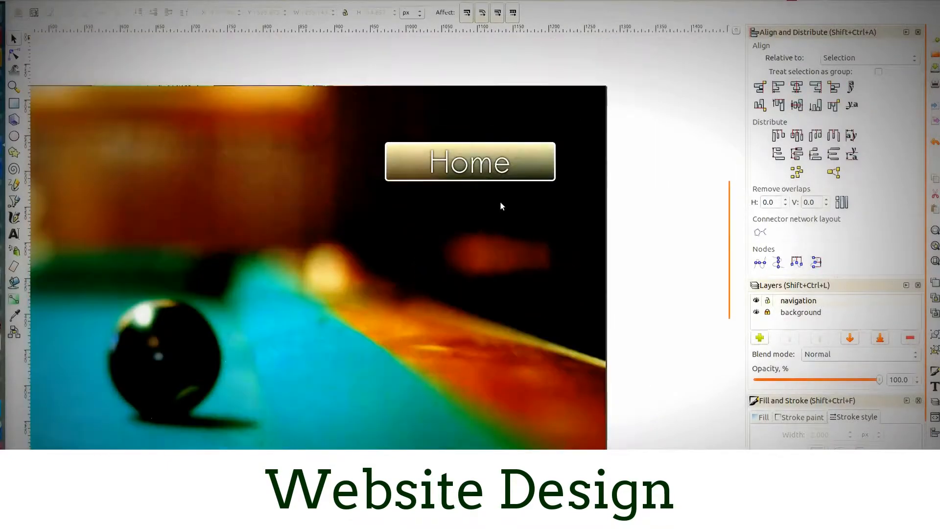
pyautogui.scroll(-1, 500, 201)
pyautogui.click(486, 180)
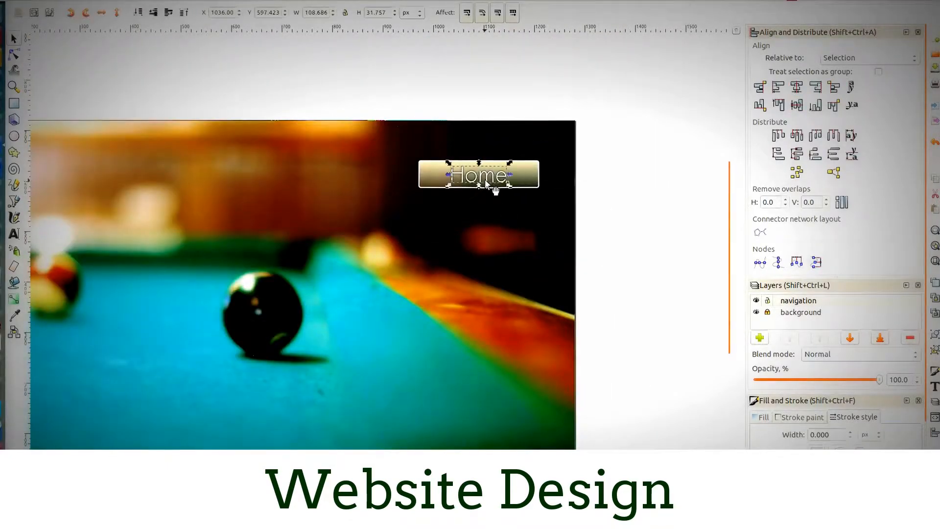
pyautogui.doubleClick(485, 176)
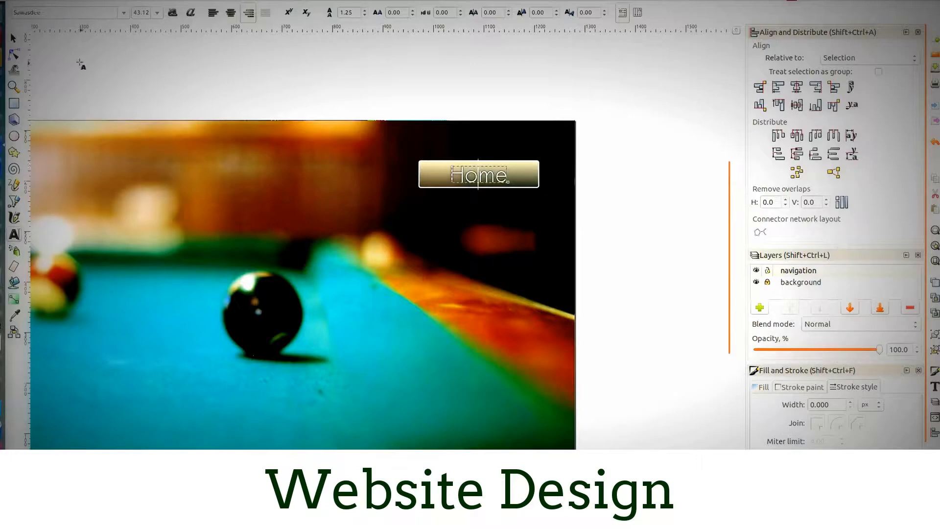
pyautogui.click(232, 14)
pyautogui.click(14, 38)
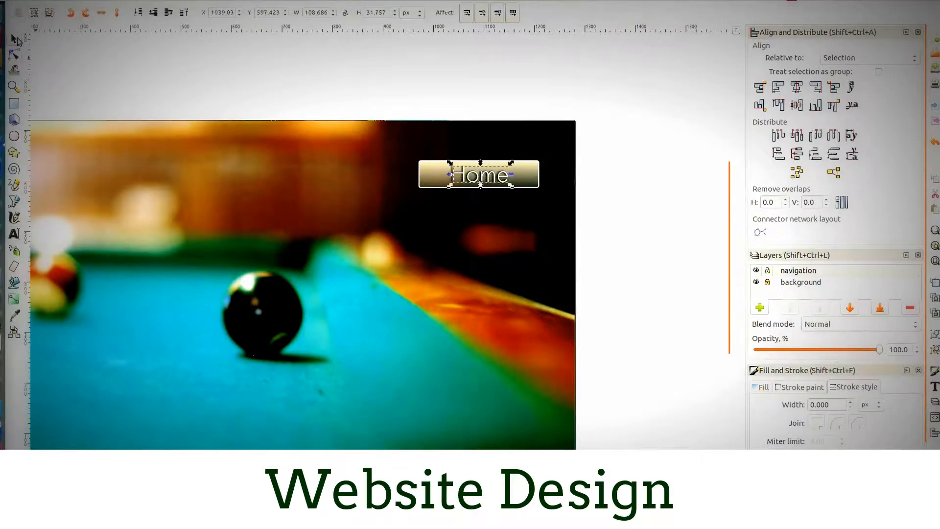
# - Set the blurred shadow text behind the white "Home" to centred text alignment as well
pyautogui.scroll(3, 413, 184)
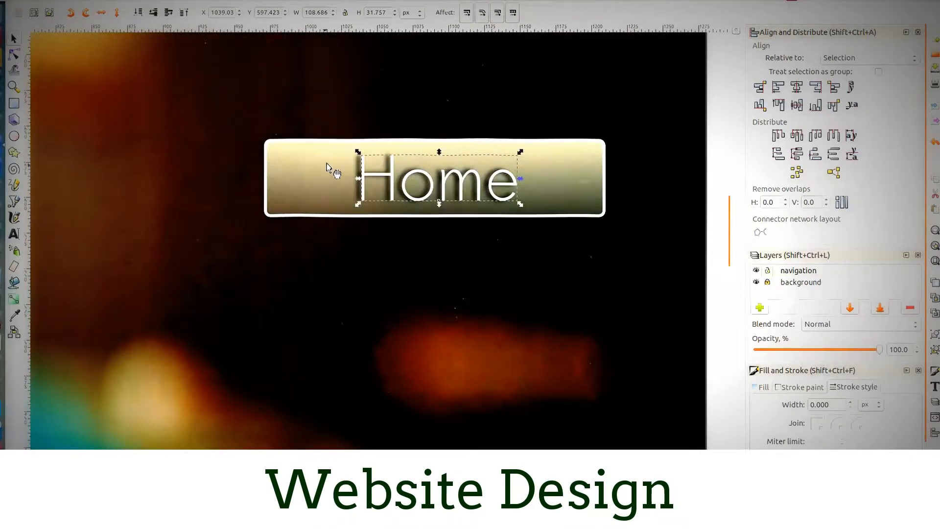
pyautogui.click(358, 172)
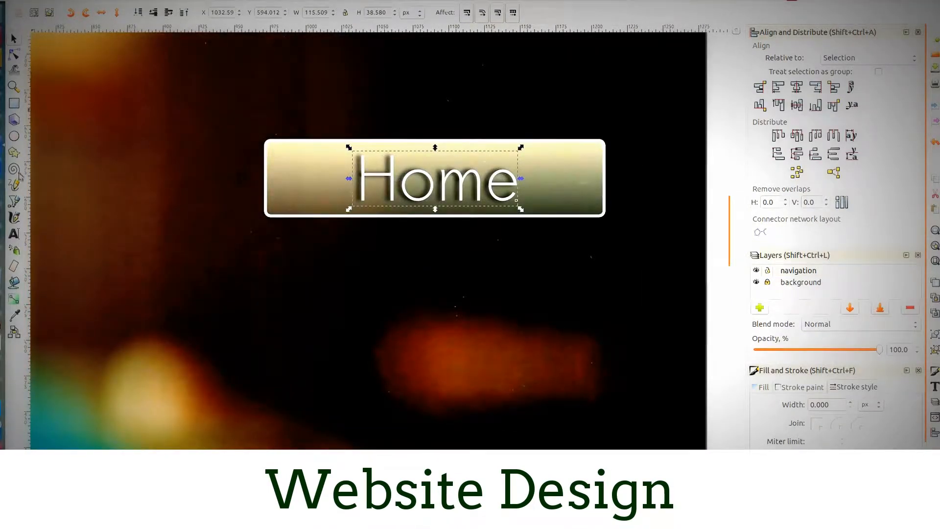
pyautogui.click(21, 235)
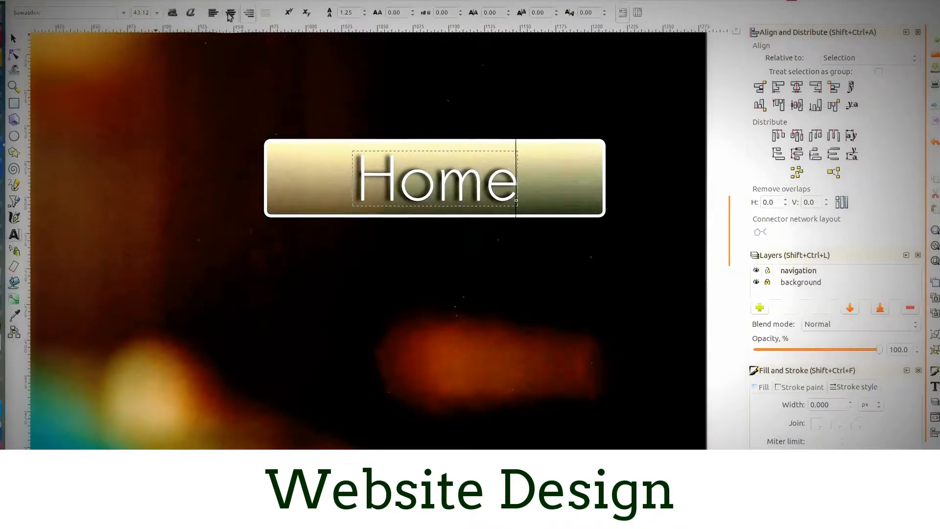
pyautogui.click(14, 38)
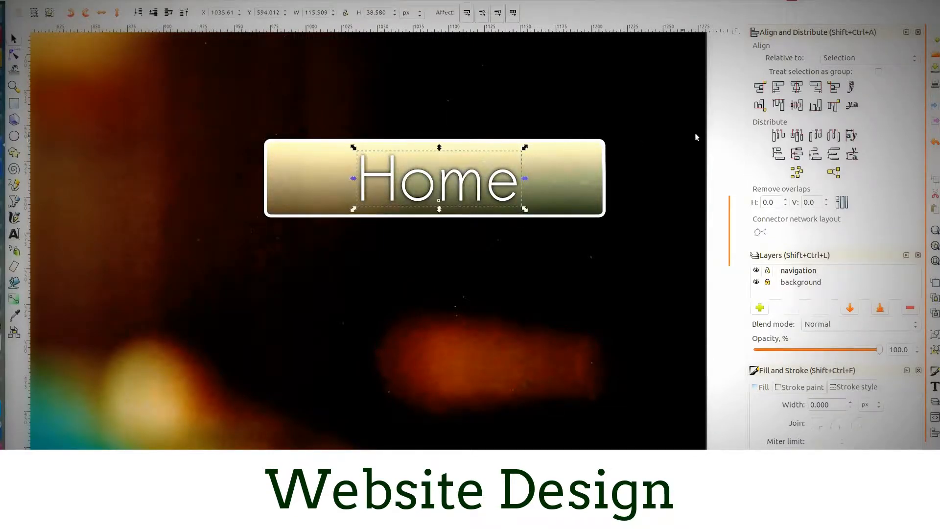
# - Realign the button rectangle, the white "Home" text and its shadow so their centres coincide horizontally and vertically
pyautogui.moveTo(706, 85); pyautogui.dragTo(249, 252)
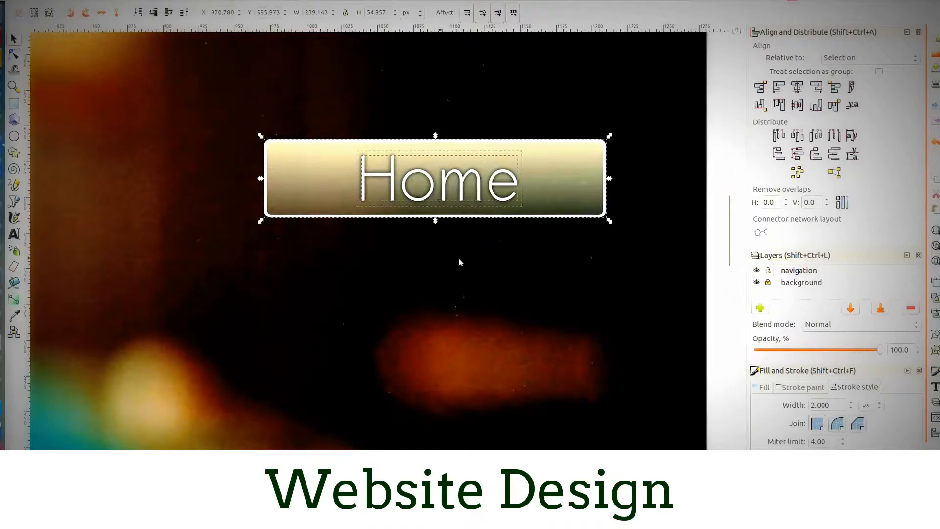
pyautogui.click(799, 87)
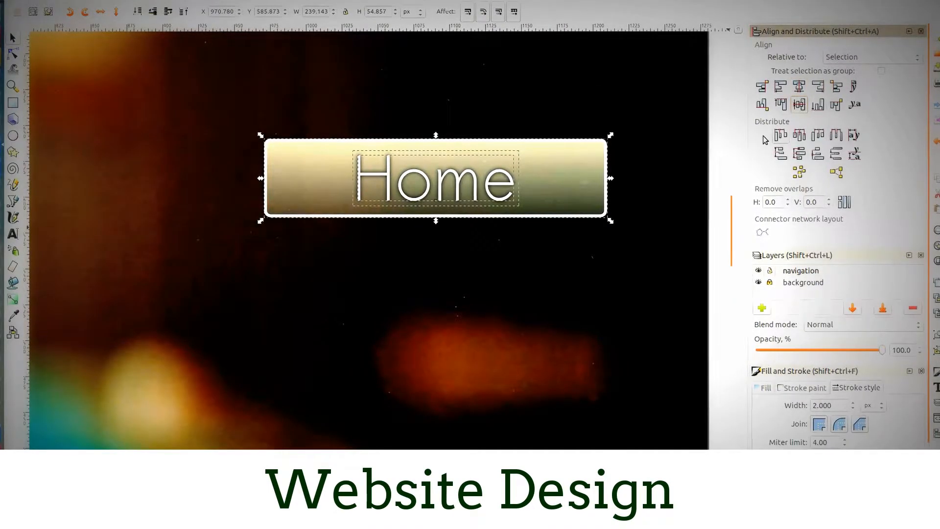
pyautogui.click(482, 262)
pyautogui.scroll(-2, 369, 244)
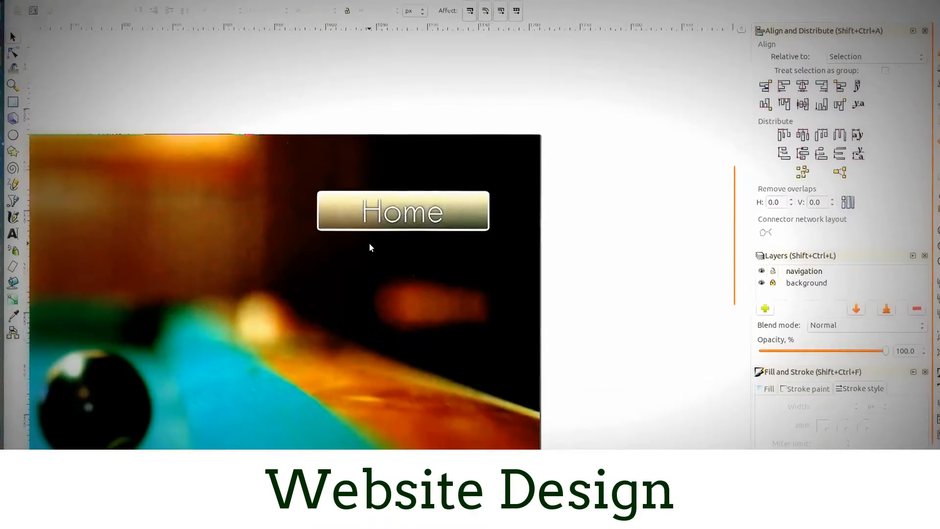
pyautogui.scroll(2, 369, 243)
# - Nudge the white "Home" text slightly up from its blurred shadow, to about X 1035.65, Y 598.709 px
pyautogui.click(413, 201)
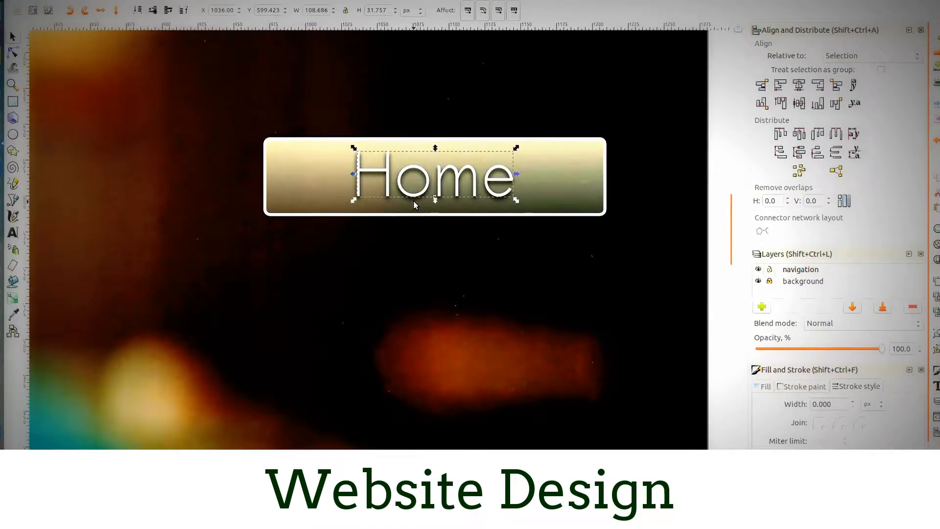
pyautogui.hotkey('shift', 'Down')
pyautogui.hotkey('ctrl', 'Up')
pyautogui.press('Up')
pyautogui.press('Up')
pyautogui.press('Up')
pyautogui.press('Up')
pyautogui.press('Up')
pyautogui.press('Up')
pyautogui.press('Up')
pyautogui.press('Up')
pyautogui.press('Up')
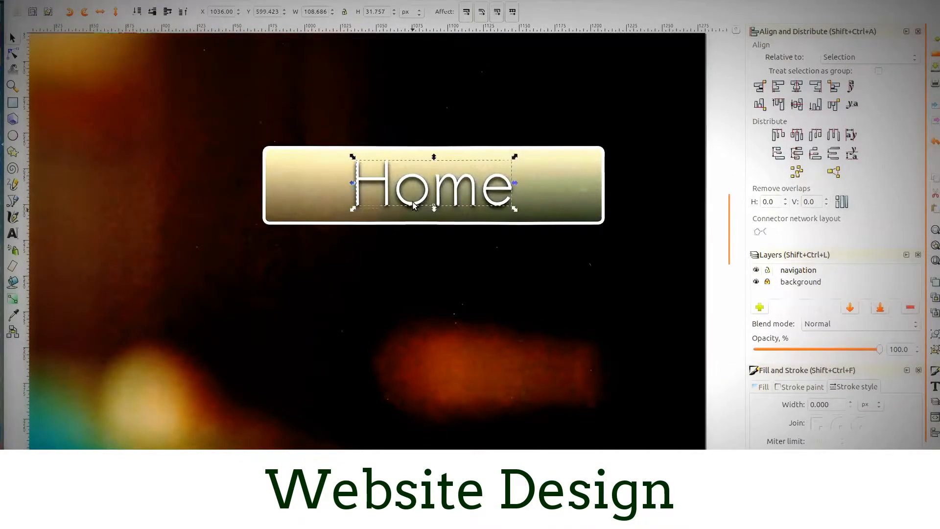
pyautogui.press('Up')
pyautogui.moveTo(412, 178); pyautogui.dragTo(412, 180)
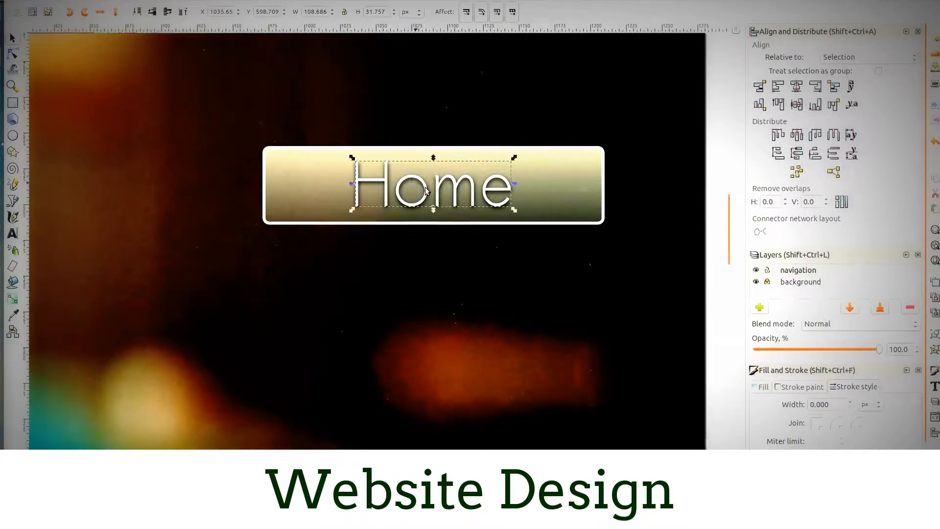
# - Centre the rectangle, the nudged white text and the shadow horizontally only, keeping the vertical shadow offset
pyautogui.click(709, 267)
pyautogui.moveTo(714, 115); pyautogui.dragTo(247, 246)
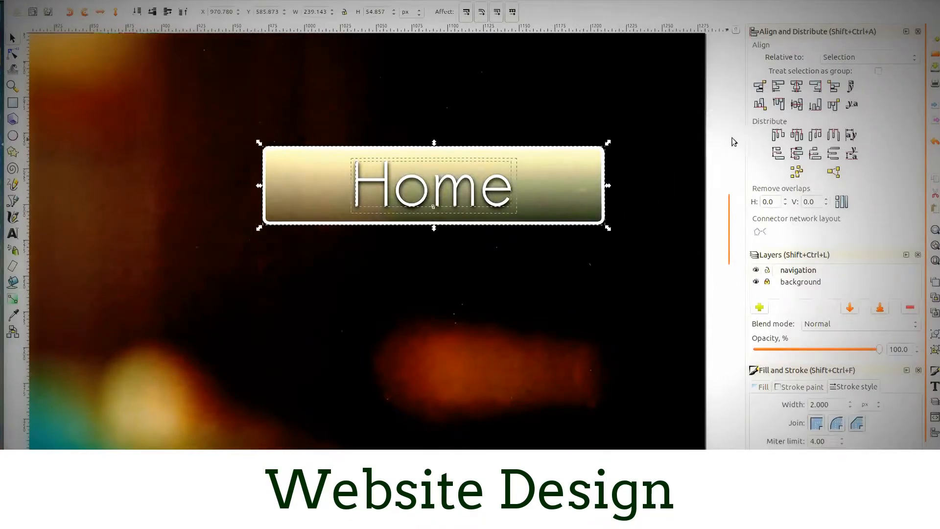
pyautogui.click(796, 86)
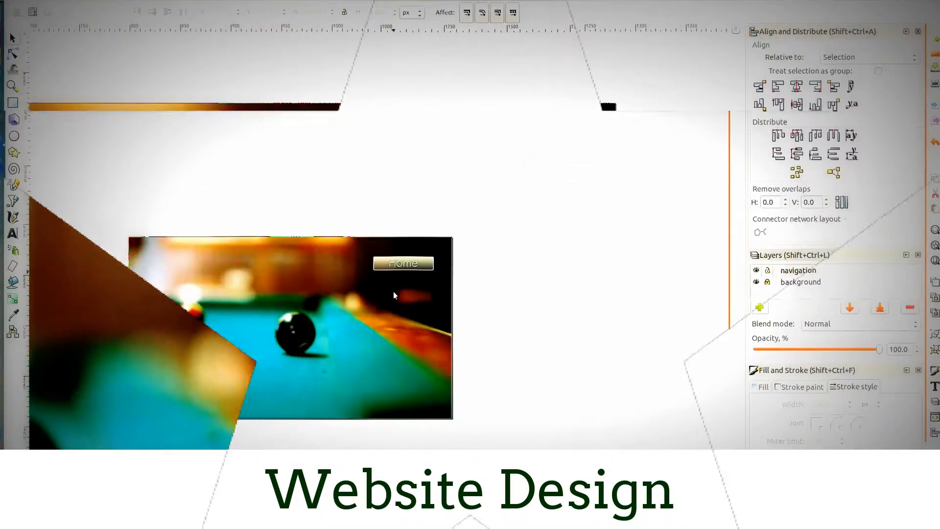
# - Group the button rectangle, the white "Home" text and its shadow into one object
pyautogui.keyDown('ctrl'); pyautogui.scroll(3, 392, 298); pyautogui.keyUp('ctrl')
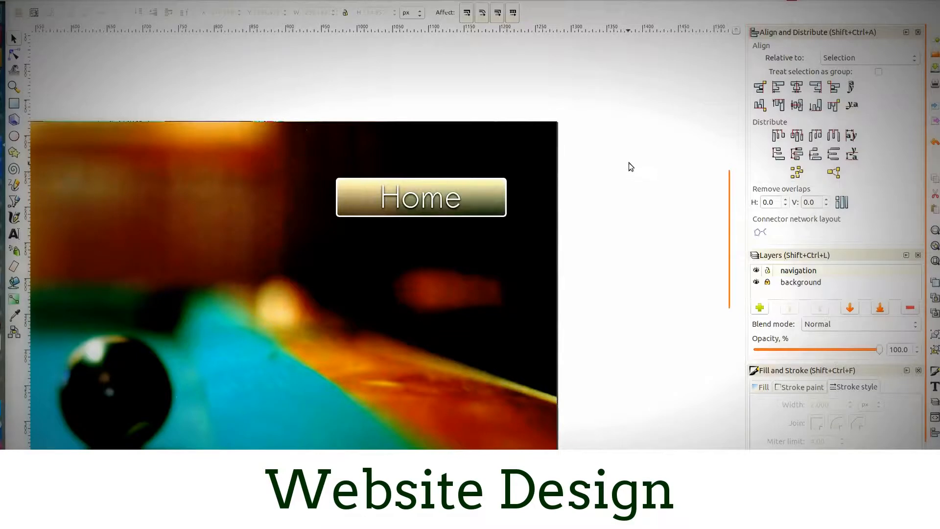
pyautogui.moveTo(612, 157); pyautogui.dragTo(292, 228)
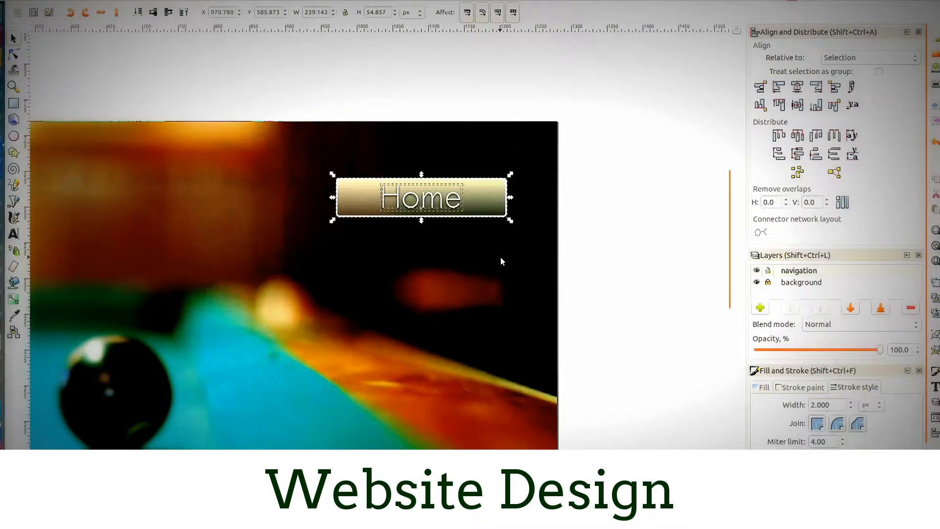
pyautogui.hotkey('ctrl', 'g')
pyautogui.scroll(-2, 513, 256)
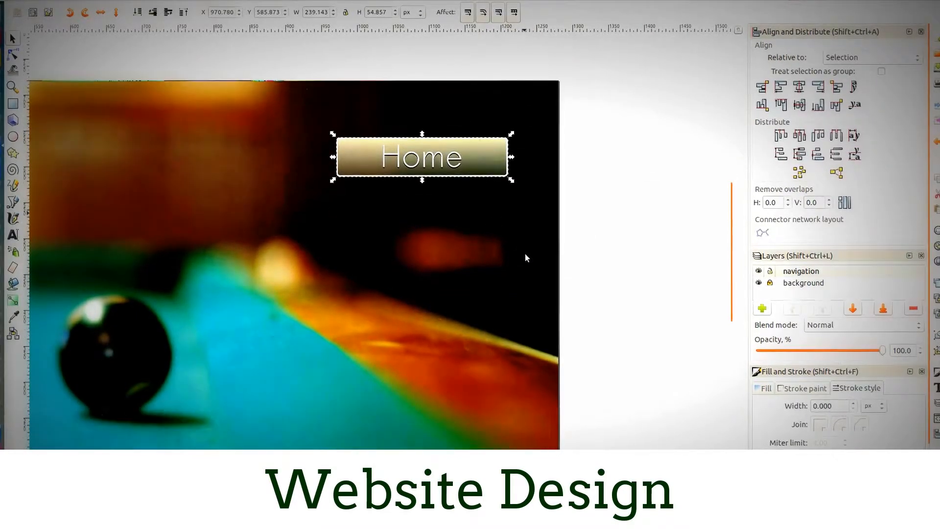
pyautogui.scroll(4, 476, 154)
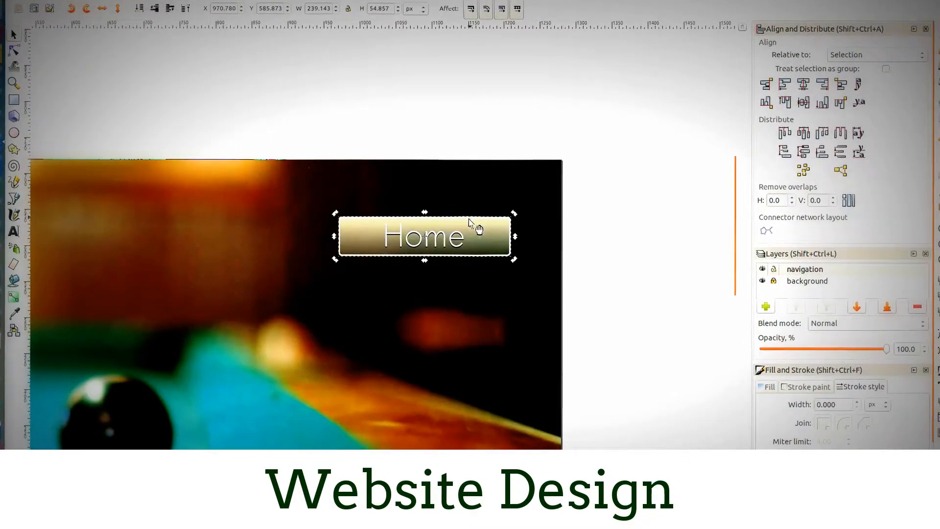
# - Move the grouped "Home" button slightly up and right, closer to the page's upper-right corner
pyautogui.doubleClick(463, 236)
pyautogui.scroll(1, 463, 237)
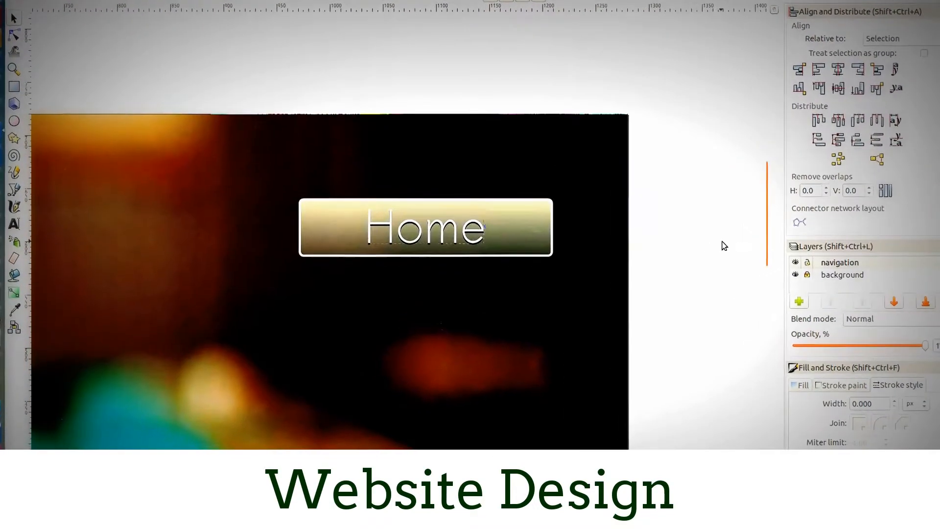
pyautogui.click(691, 253)
pyautogui.click(504, 232)
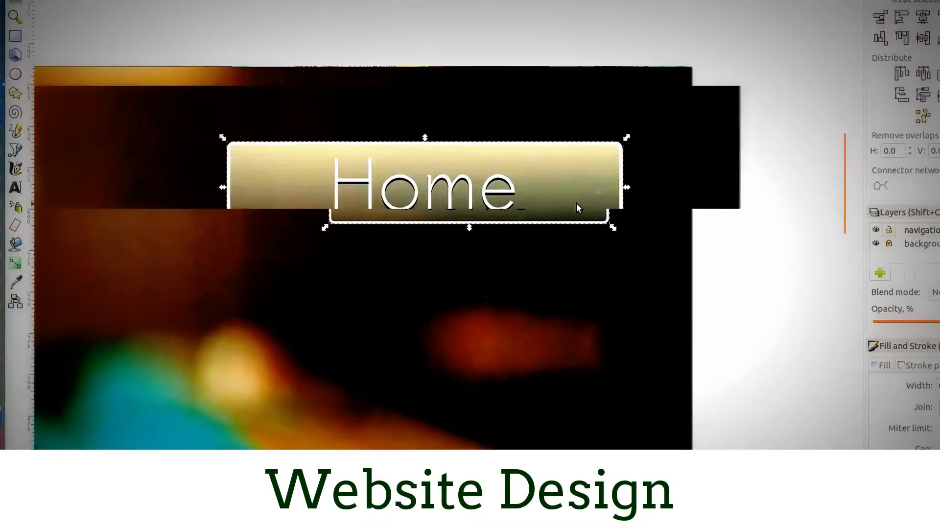
pyautogui.scroll(1, 504, 232)
pyautogui.scroll(-2, 559, 269)
pyautogui.moveTo(560, 271); pyautogui.dragTo(561, 270)
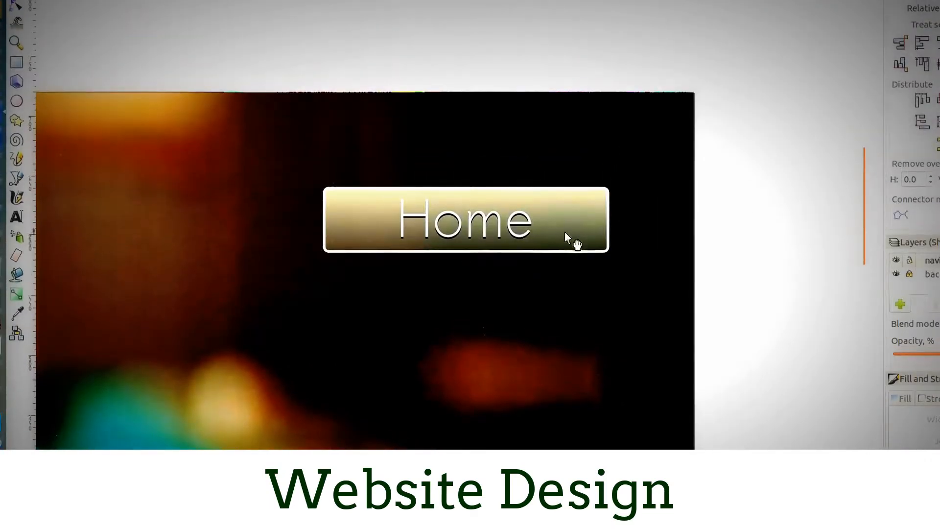
pyautogui.moveTo(565, 230); pyautogui.dragTo(556, 213)
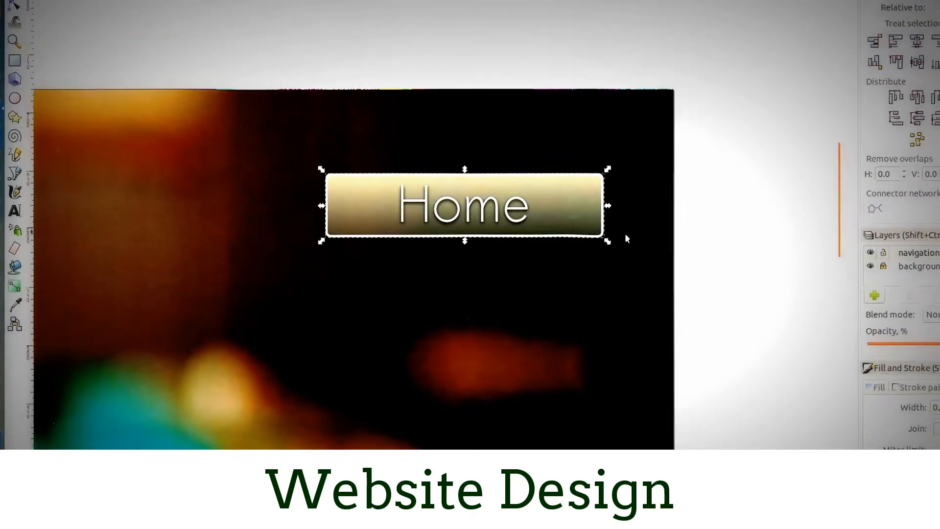
# - Duplicate the grouped "Home" button three times, stacking the copies directly below it with small even gaps to form a column of four
pyautogui.scroll(-3, 677, 220)
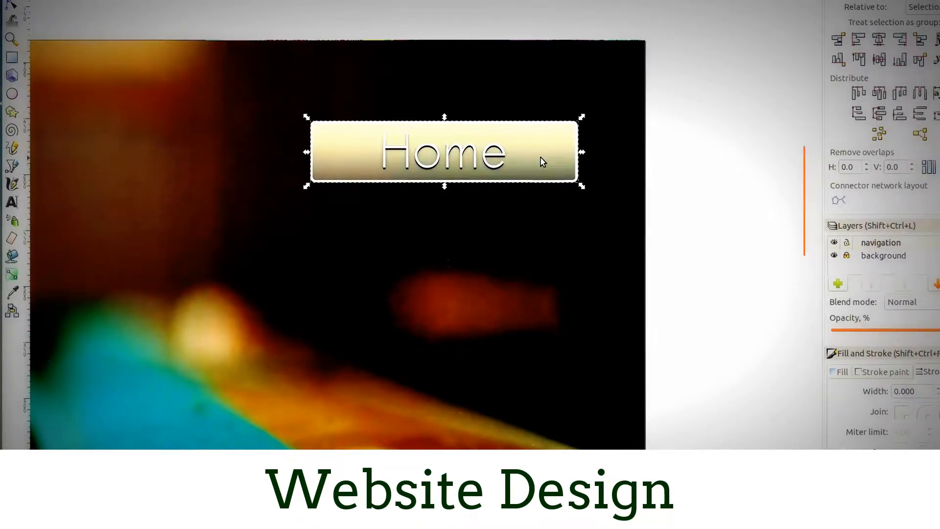
pyautogui.hotkey('ctrl', 'd')
pyautogui.moveTo(543, 182)
pyautogui.mouseDown()
pyautogui.moveTo(545, 241)
pyautogui.moveTo(542, 230)
pyautogui.mouseUp()
pyautogui.click(706, 240)
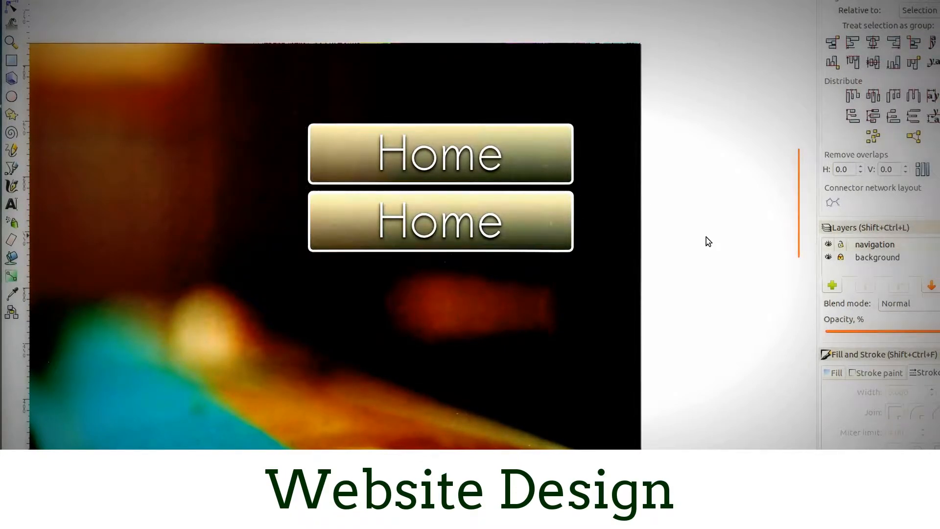
pyautogui.click(533, 221)
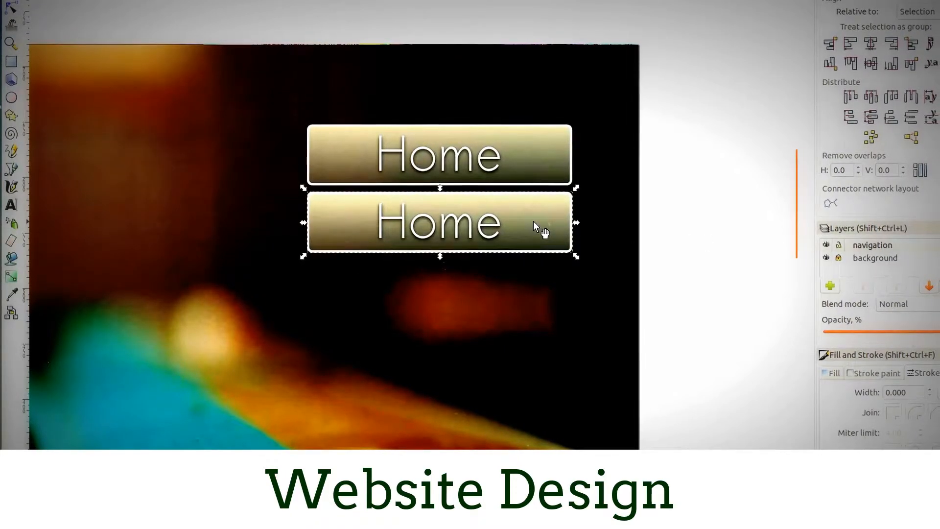
pyautogui.hotkey('ctrl', 'd')
pyautogui.moveTo(533, 226); pyautogui.dragTo(530, 295)
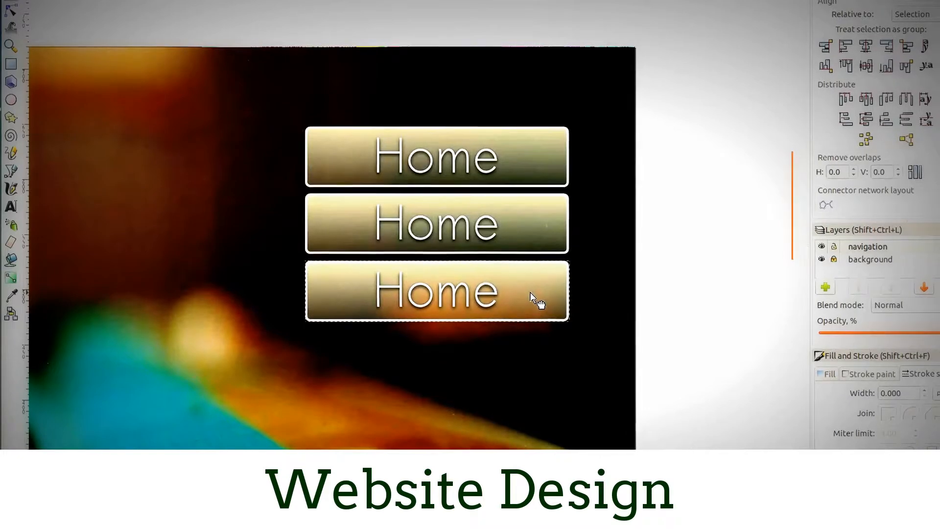
pyautogui.click(686, 279)
pyautogui.click(528, 279)
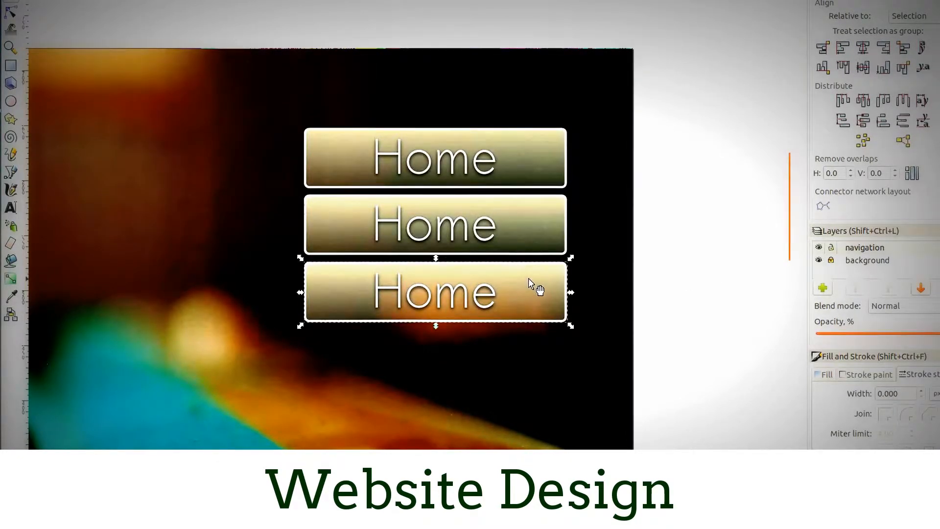
pyautogui.hotkey('ctrl', 'd')
pyautogui.moveTo(526, 278); pyautogui.dragTo(530, 347)
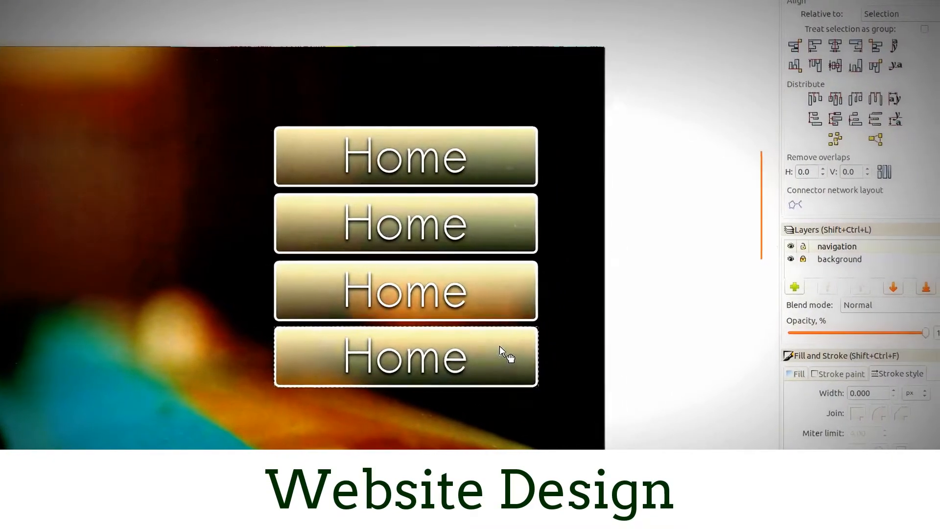
pyautogui.click(648, 327)
# - Move all four navigation buttons down together so the column sits around mid-height near the page's right edge
pyautogui.scroll(-3, 571, 286)
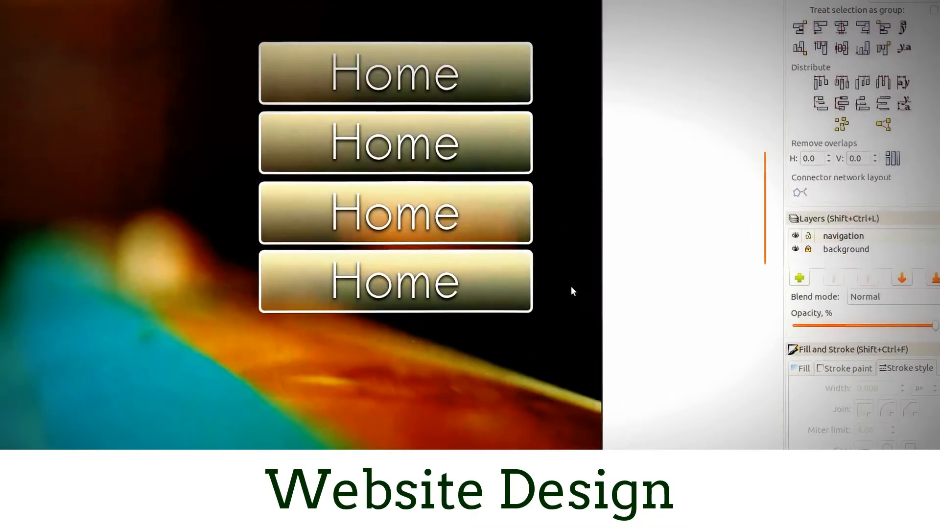
pyautogui.scroll(2, 571, 284)
pyautogui.scroll(-4, 363, 265)
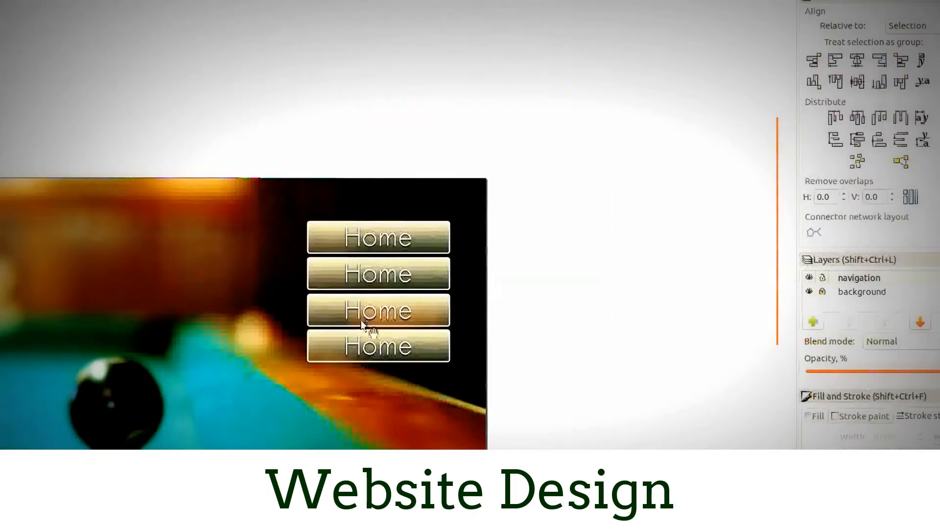
pyautogui.scroll(2, 296, 285)
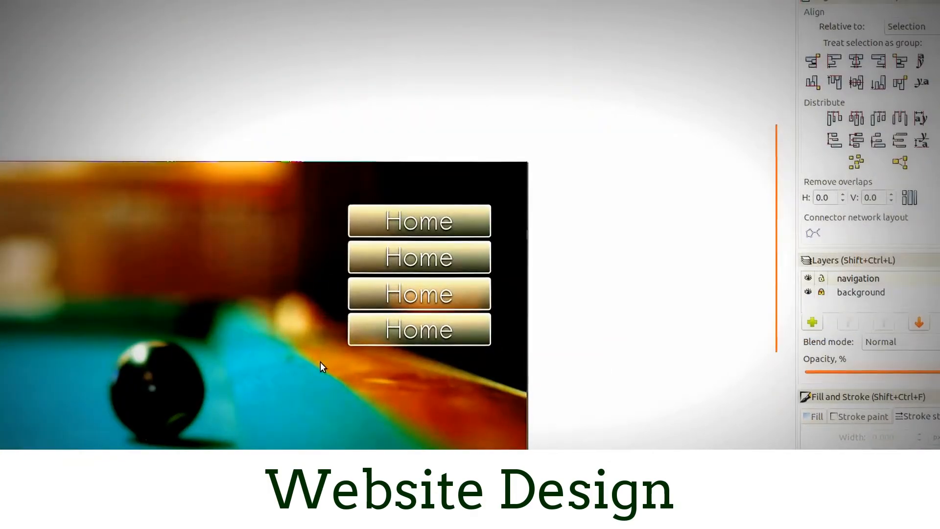
pyautogui.moveTo(321, 362); pyautogui.dragTo(444, 212)
pyautogui.moveTo(690, 36); pyautogui.dragTo(435, 252)
pyautogui.moveTo(478, 65); pyautogui.dragTo(474, 158)
pyautogui.click(702, 170)
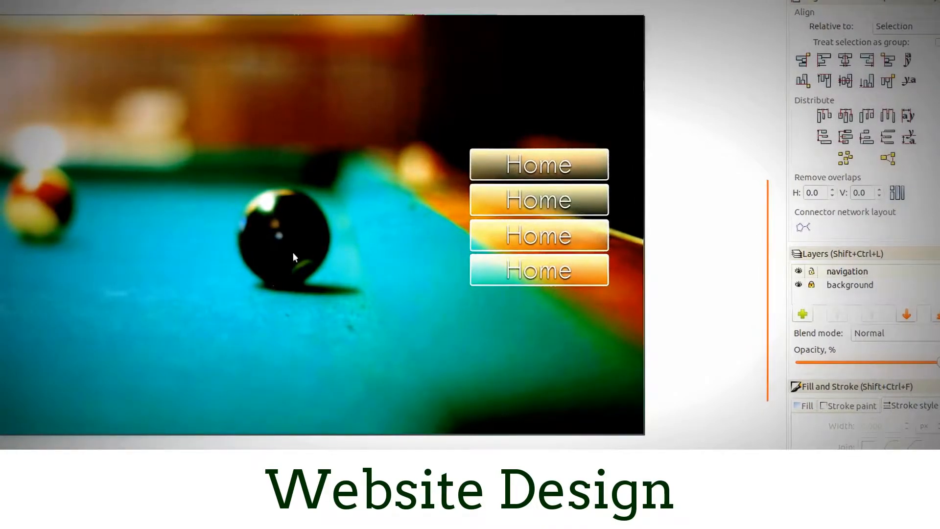
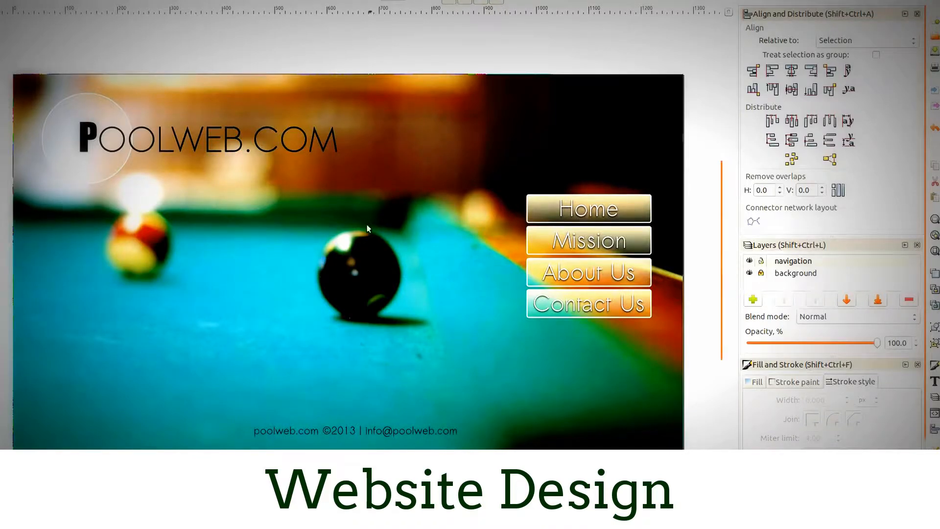
# - Lock the navigation layer against editing
pyautogui.click(785, 262)
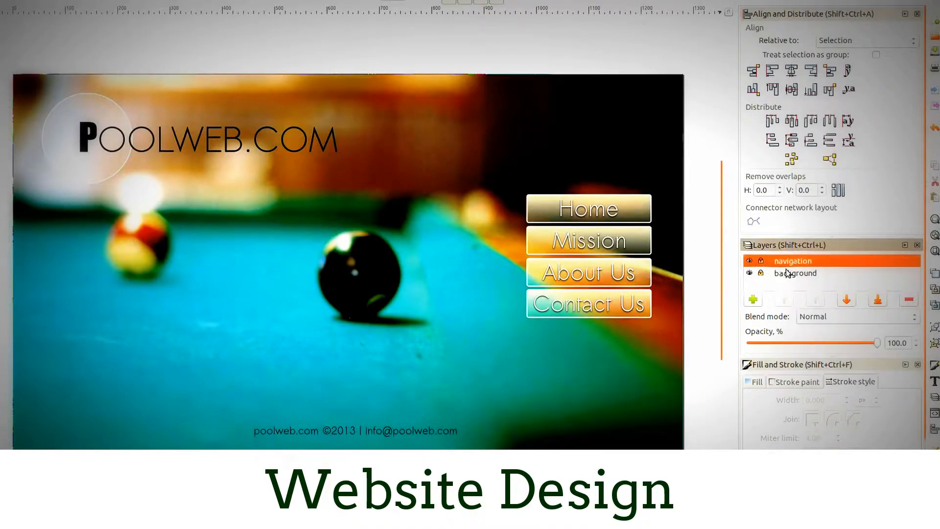
pyautogui.click(762, 261)
pyautogui.click(755, 300)
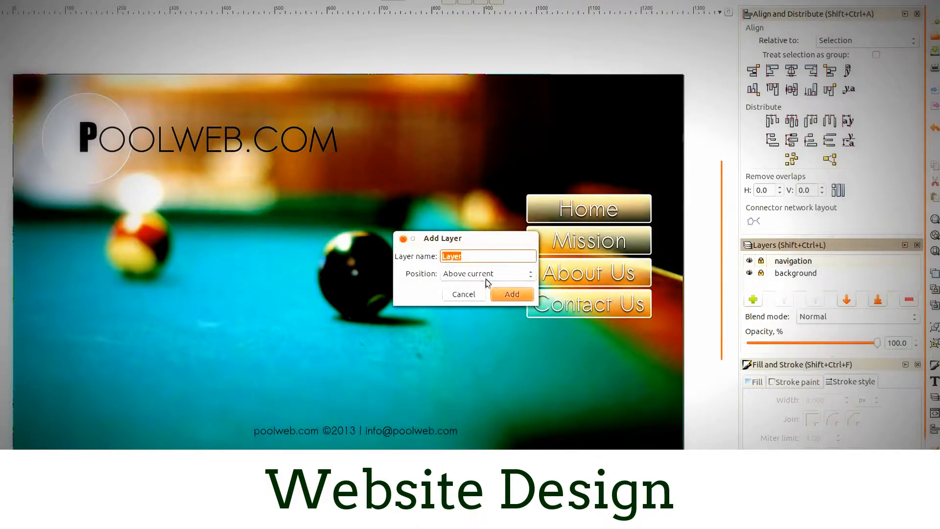
pyautogui.write('body')
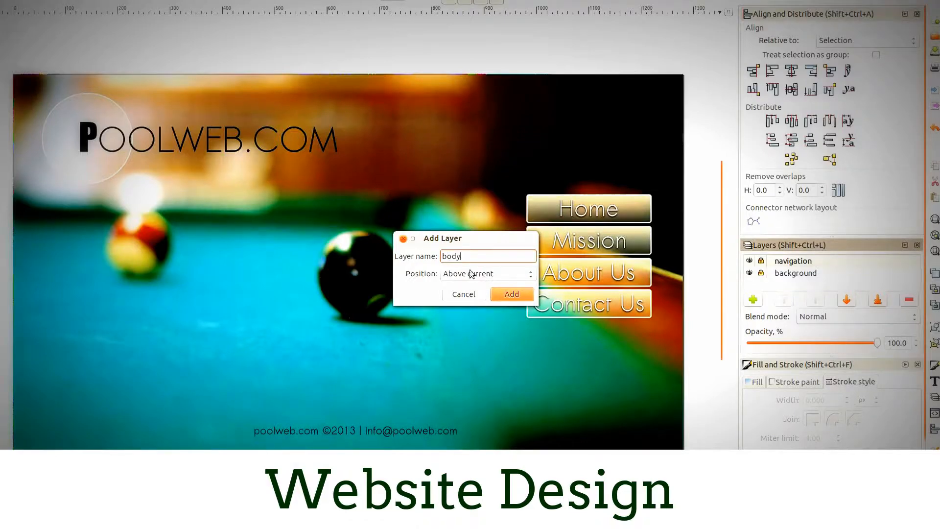
pyautogui.click(512, 294)
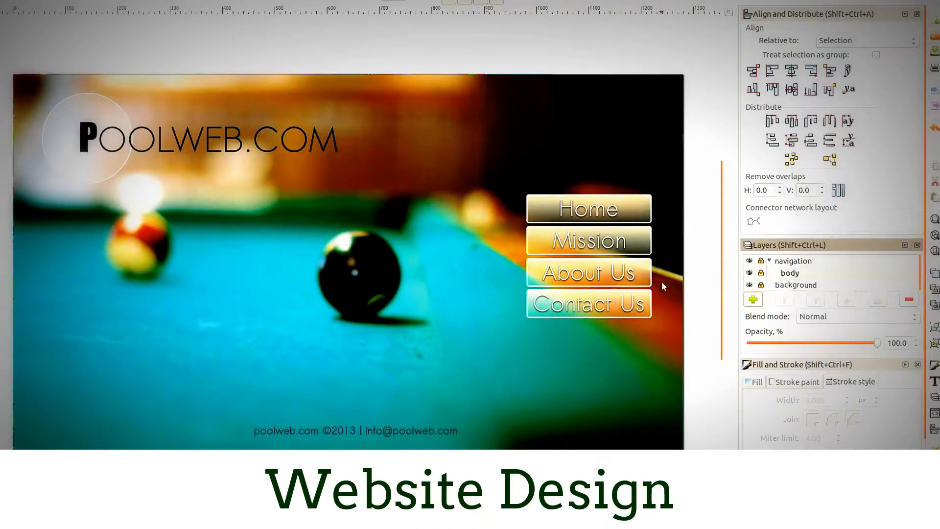
pyautogui.doubleClick(789, 273)
pyautogui.click(776, 277)
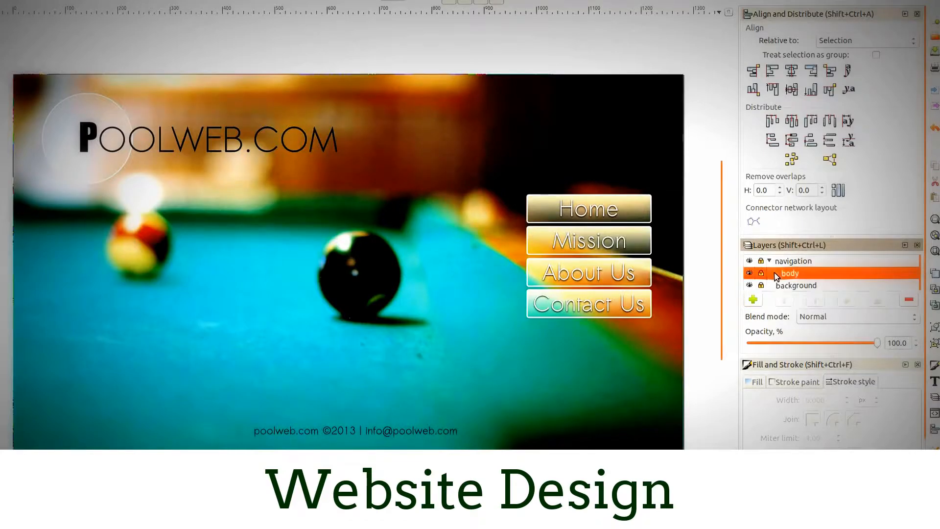
pyautogui.doubleClick(786, 273)
pyautogui.click(775, 276)
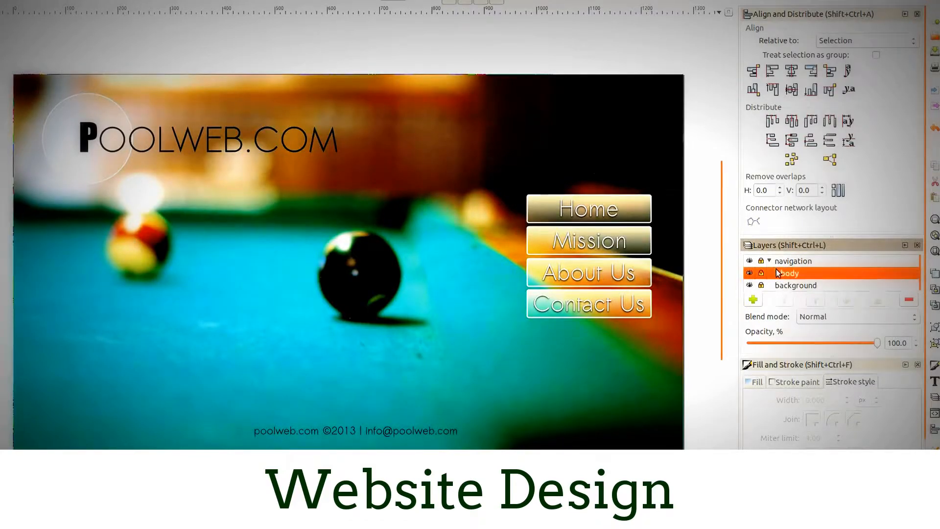
pyautogui.click(782, 263)
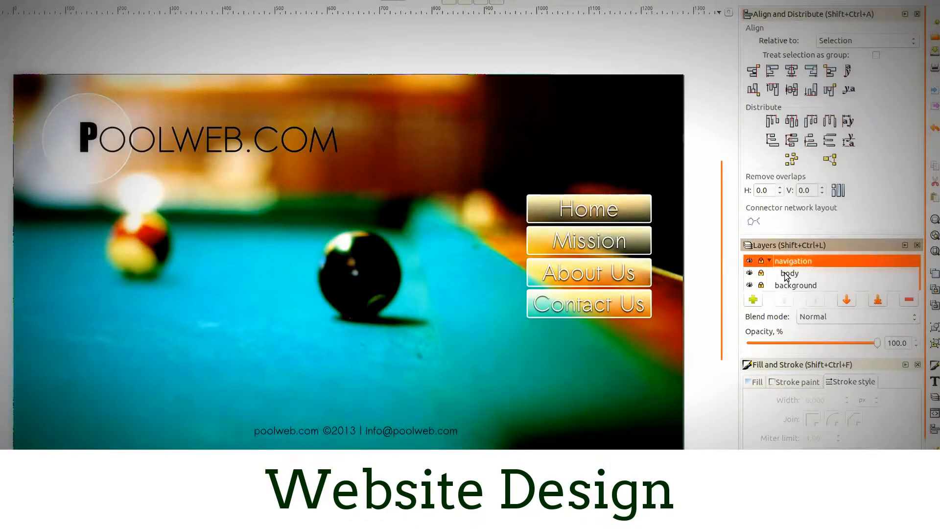
pyautogui.click(786, 275)
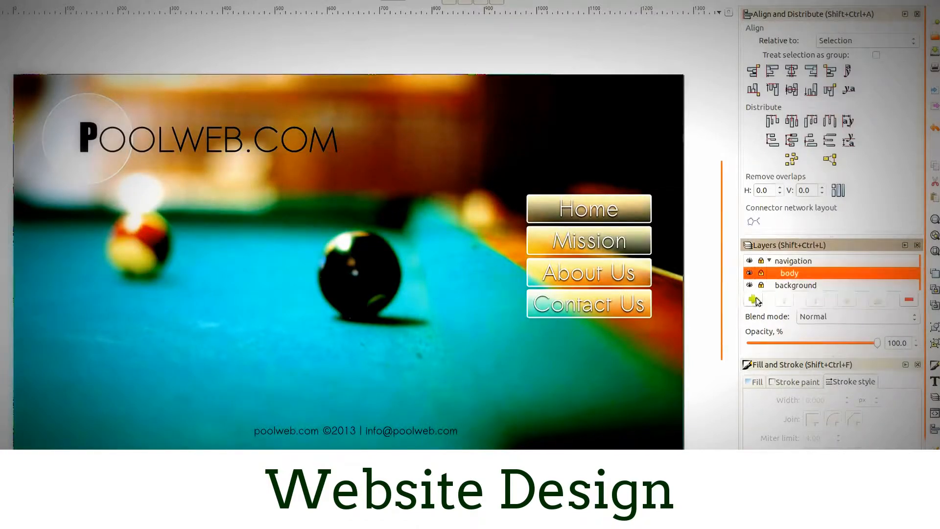
pyautogui.click(769, 261)
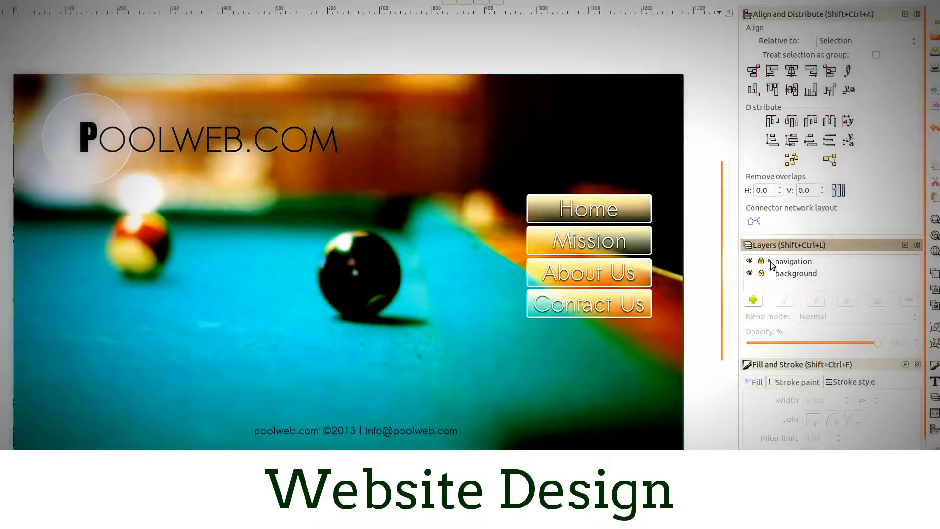
pyautogui.click(769, 261)
pyautogui.click(788, 274)
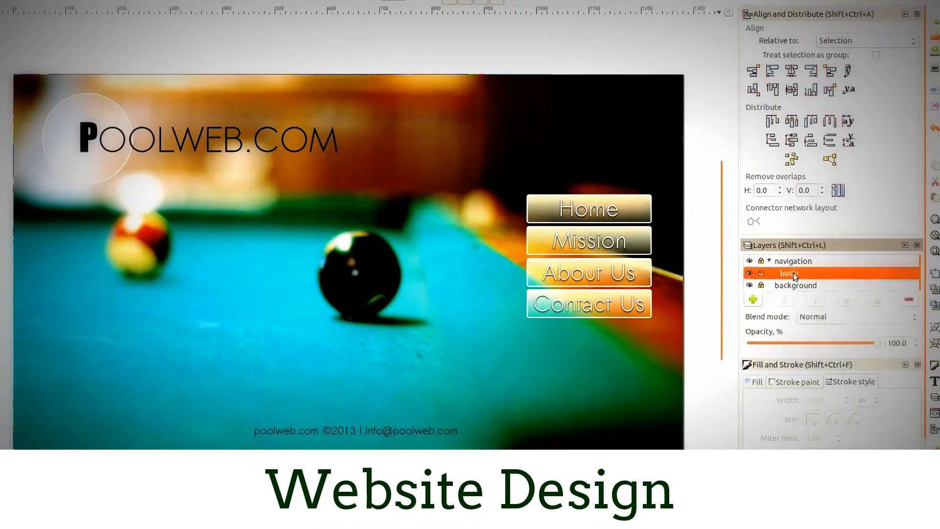
pyautogui.hotkey('ctrl', 'z')
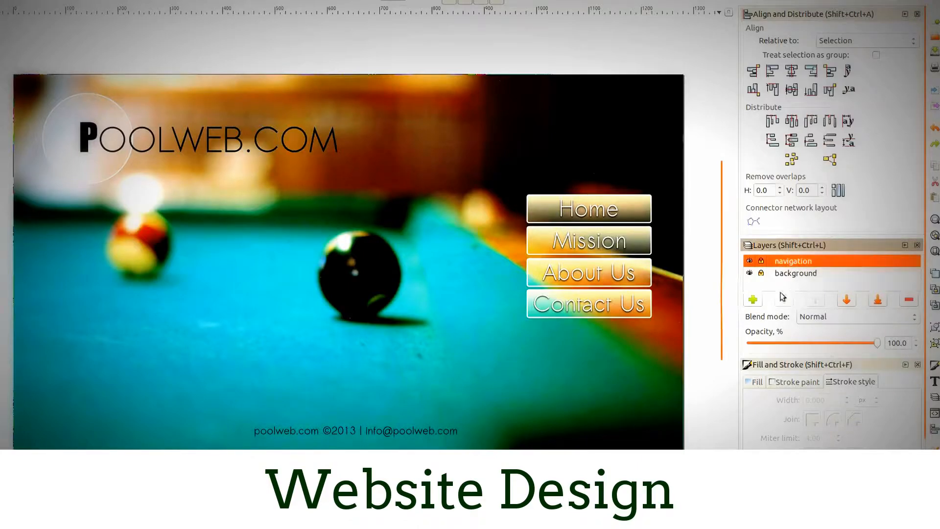
# - Add a new layer named "Body" positioned above the navigation layer
pyautogui.click(753, 299)
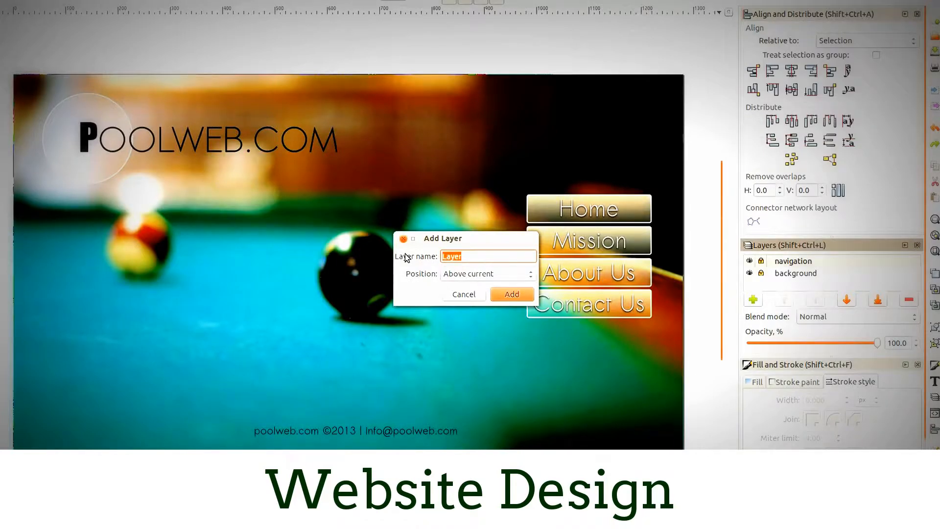
pyautogui.write('Body')
pyautogui.click(489, 274)
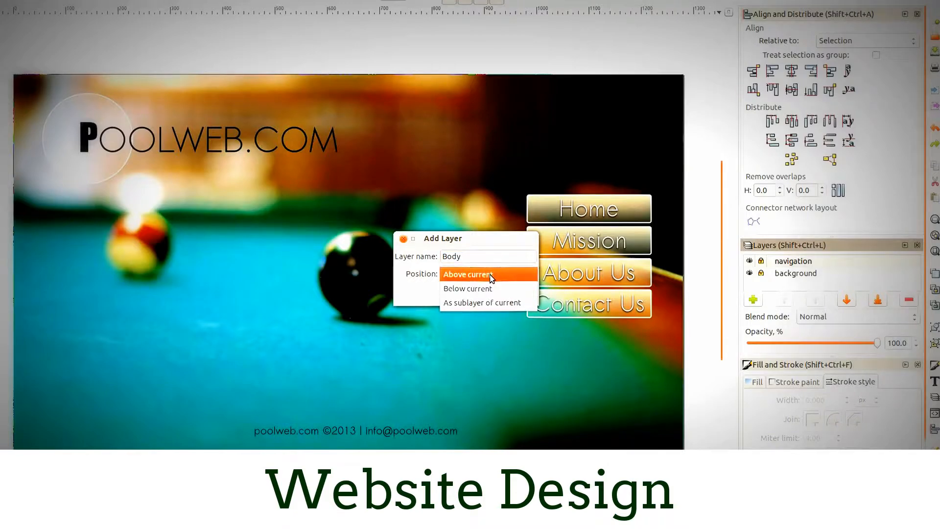
pyautogui.click(490, 275)
pyautogui.click(510, 294)
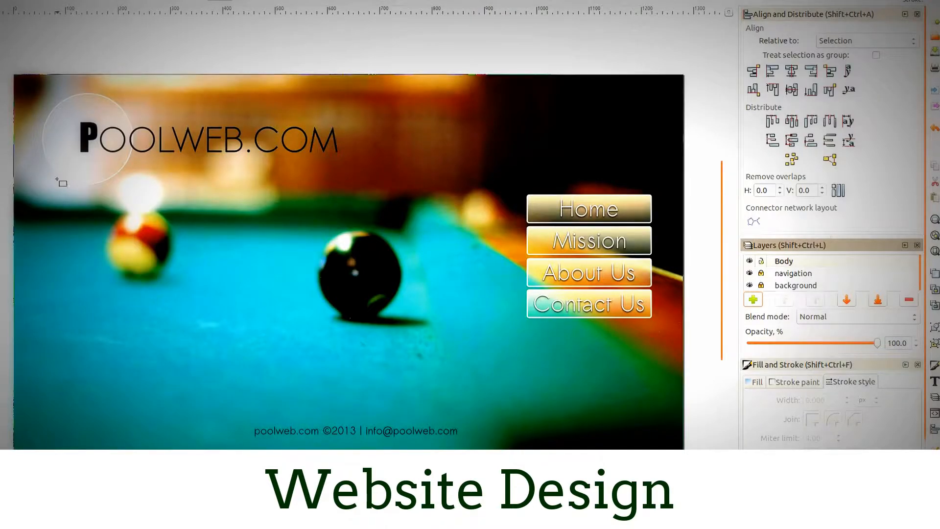
# - Draw a large white-outlined content rectangle between the logo and the footer text, ending just short of the navigation buttons
pyautogui.moveTo(49, 163)
pyautogui.mouseDown()
pyautogui.moveTo(59, 185)
pyautogui.moveTo(409, 348)
pyautogui.moveTo(517, 412)
pyautogui.mouseUp()
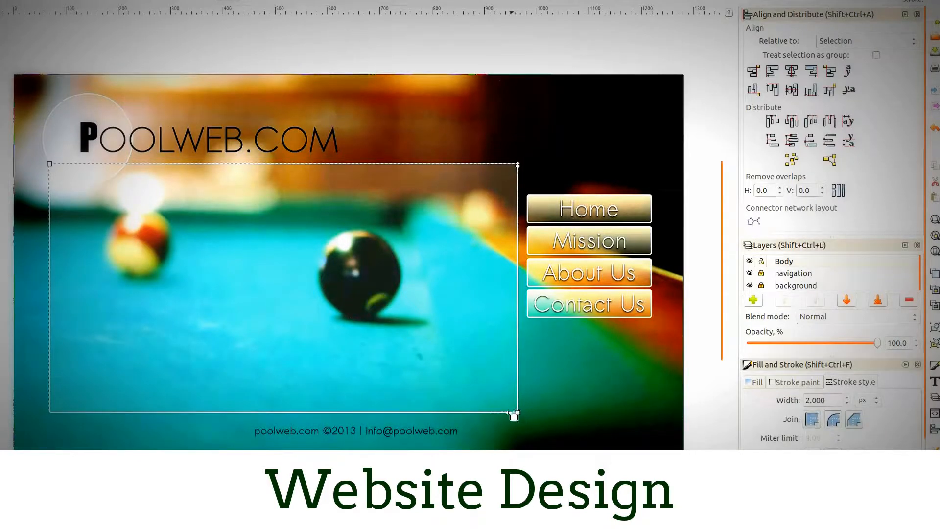
pyautogui.press('Escape')
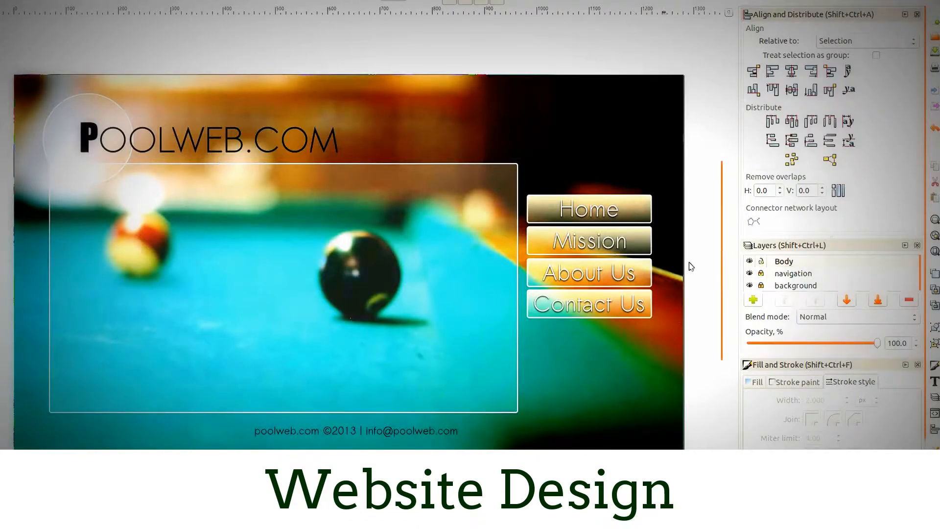
# - Unlock the navigation and background layers so their objects can be selected
pyautogui.click(761, 273)
pyautogui.click(762, 285)
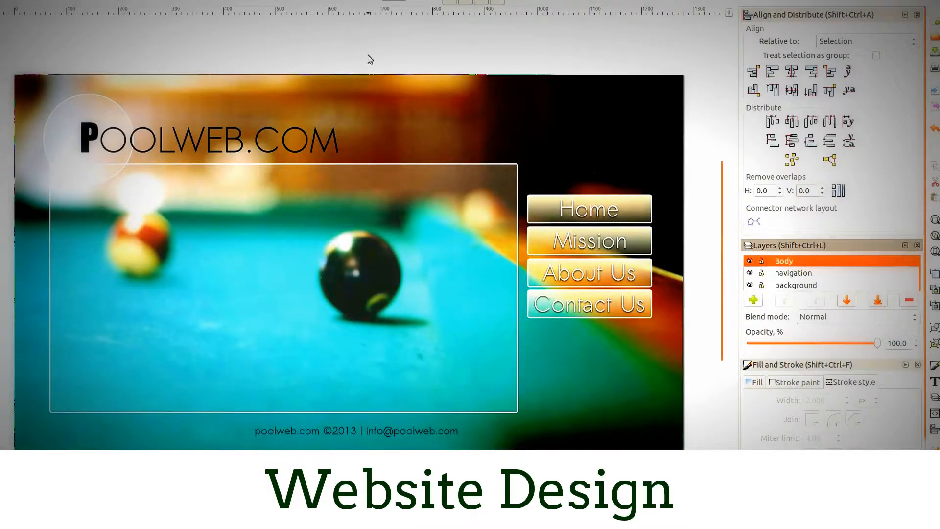
pyautogui.click(234, 240)
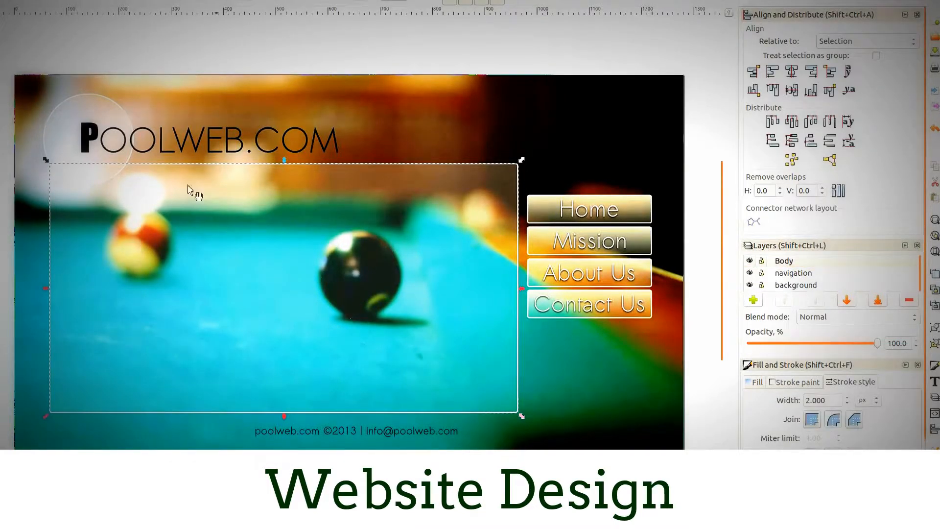
# - Export the selected logo group as a 90 dpi bitmap named logo.png in the RVA/Tutorial folder
pyautogui.click(147, 138)
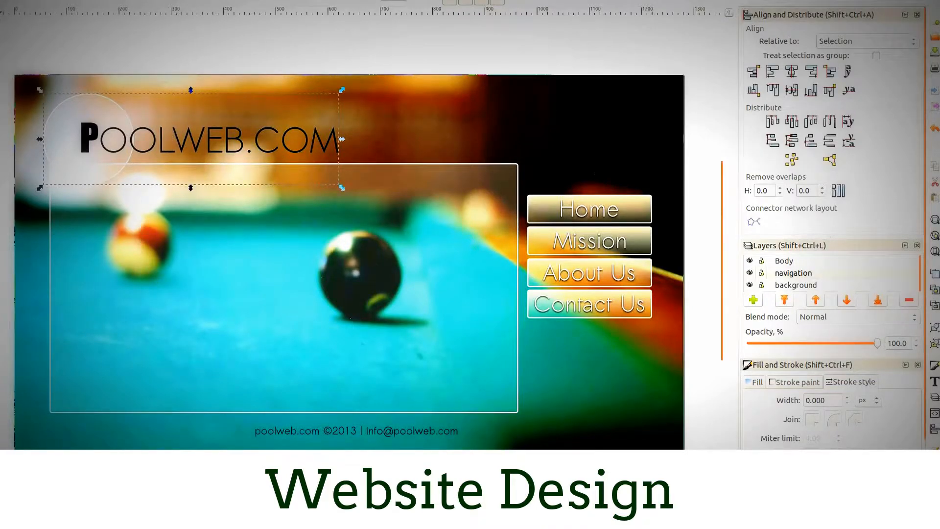
pyautogui.click(3, 1)
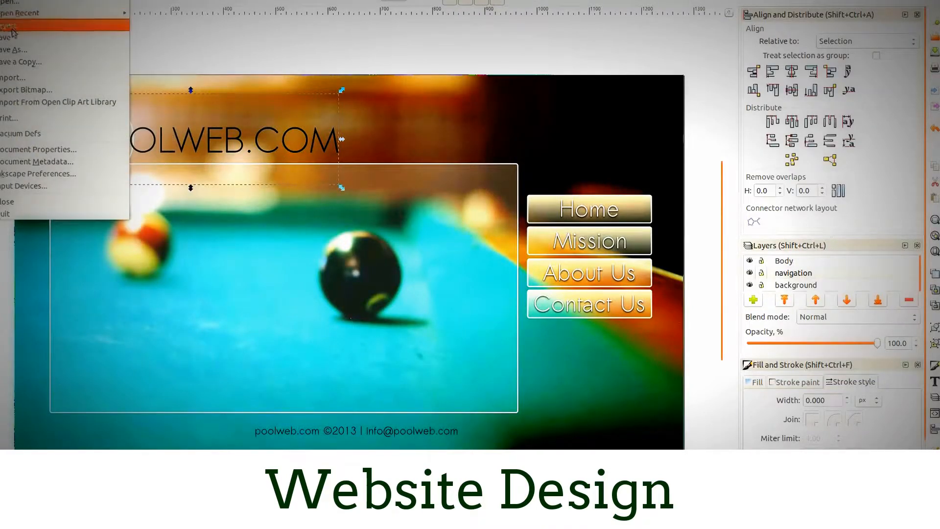
pyautogui.click(24, 90)
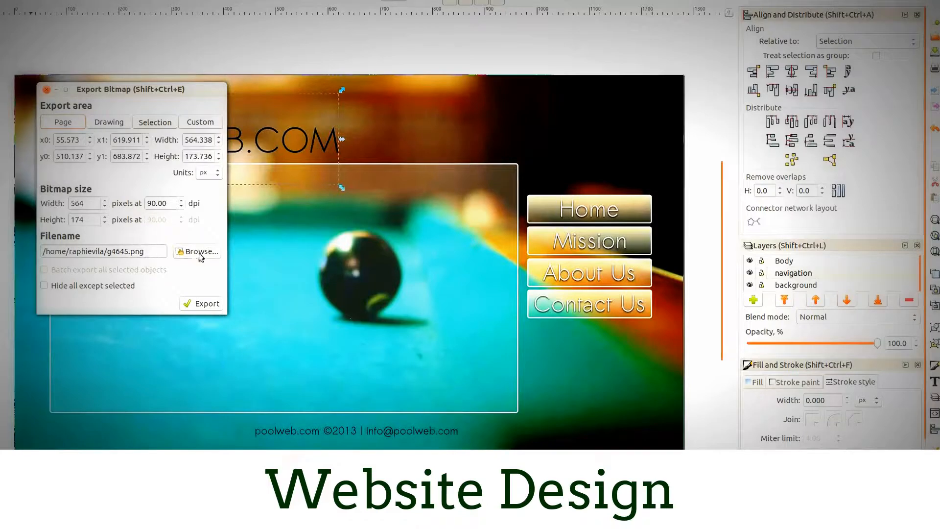
pyautogui.click(196, 252)
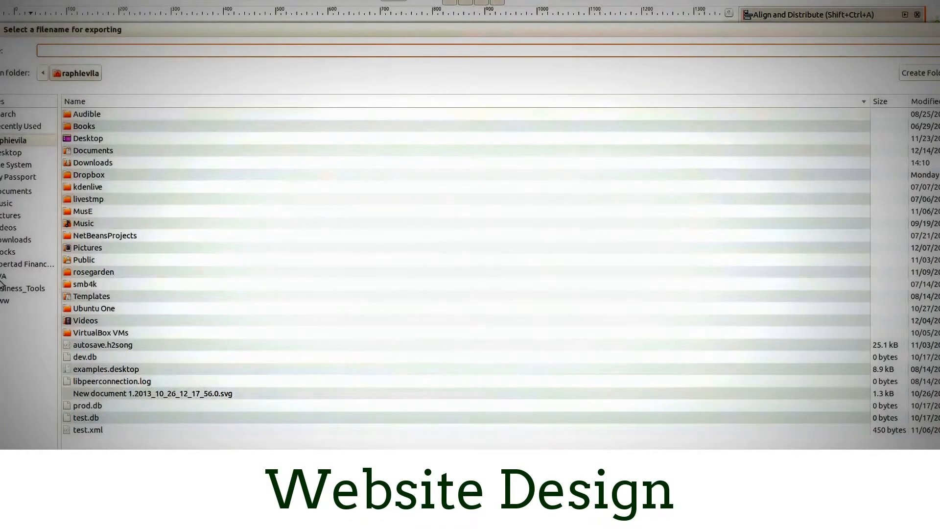
pyautogui.click(15, 275)
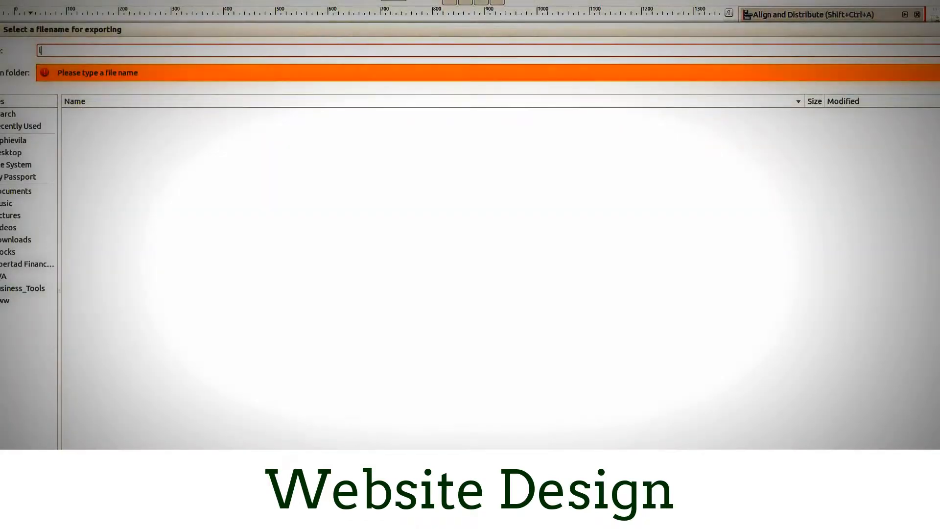
pyautogui.write('logo.png')
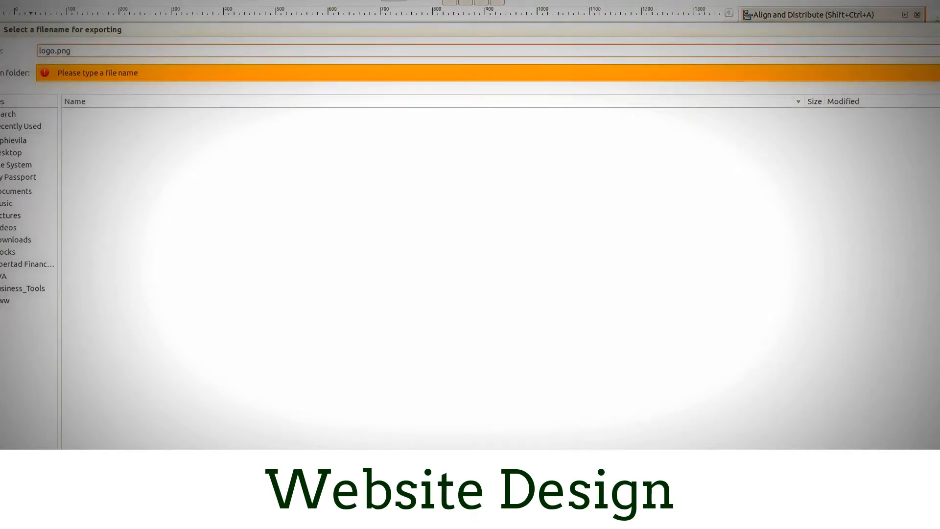
pyautogui.press('Return')
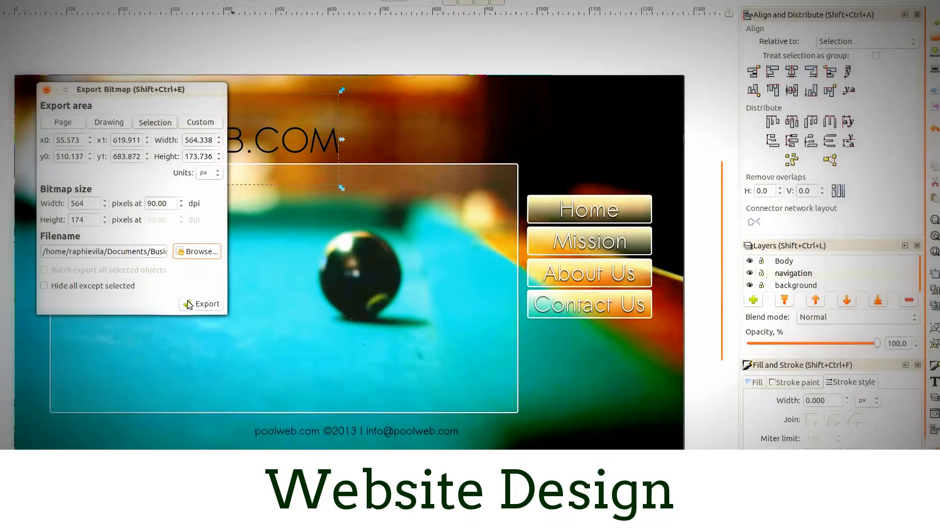
pyautogui.click(194, 305)
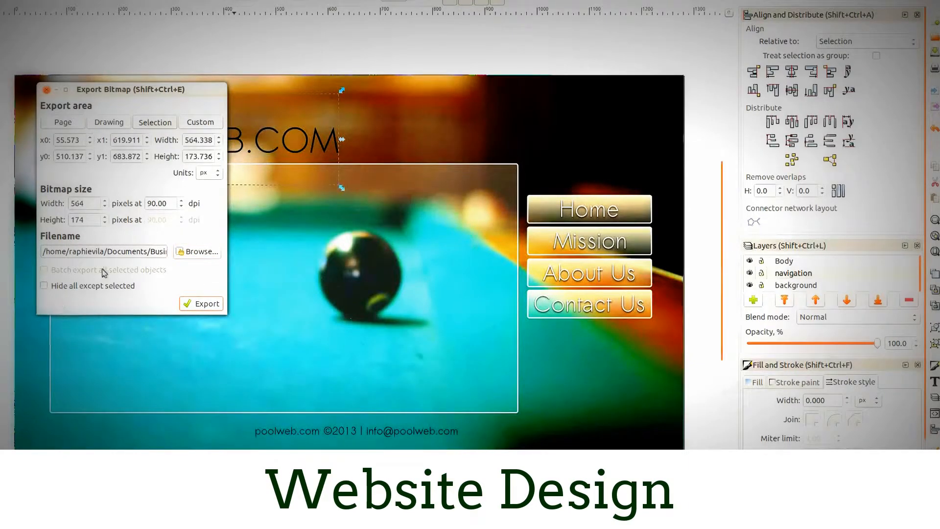
# - Re-export the logo with all unselected objects hidden, replacing the existing logo.png
pyautogui.click(45, 286)
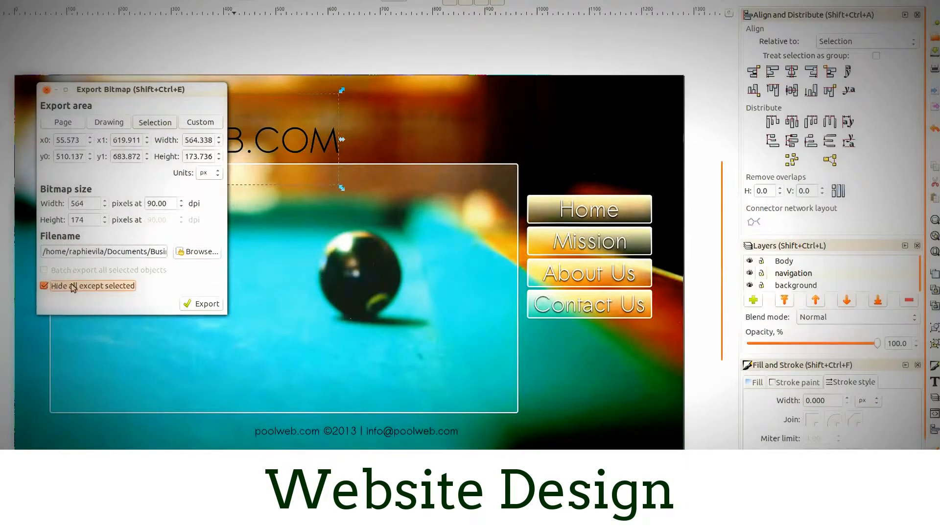
pyautogui.click(200, 304)
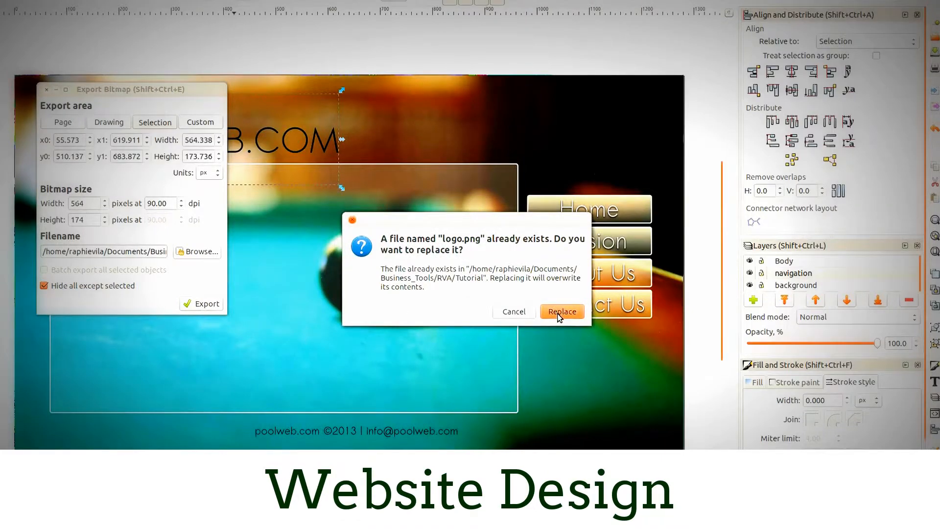
pyautogui.click(560, 314)
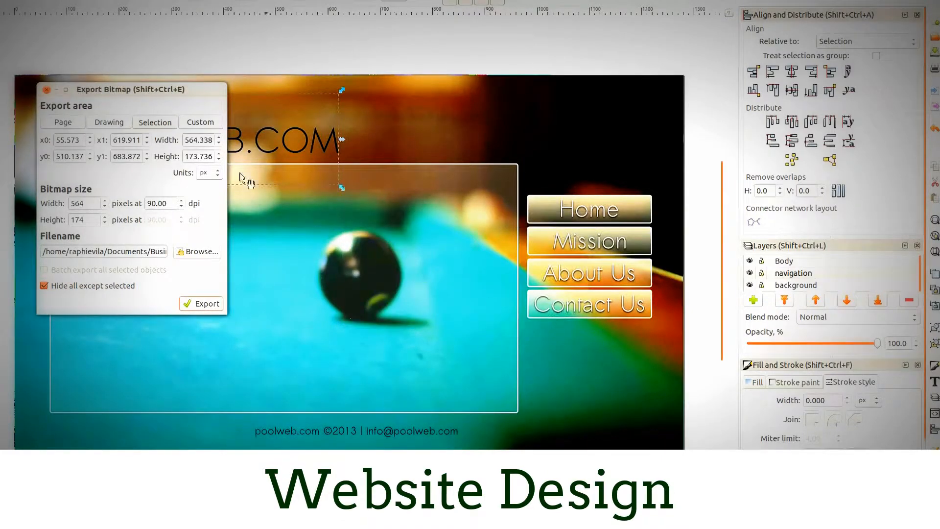
# - Export the grouped "Home" button as home.png in the same Tutorial folder, with all unselected objects hidden
pyautogui.click(612, 210)
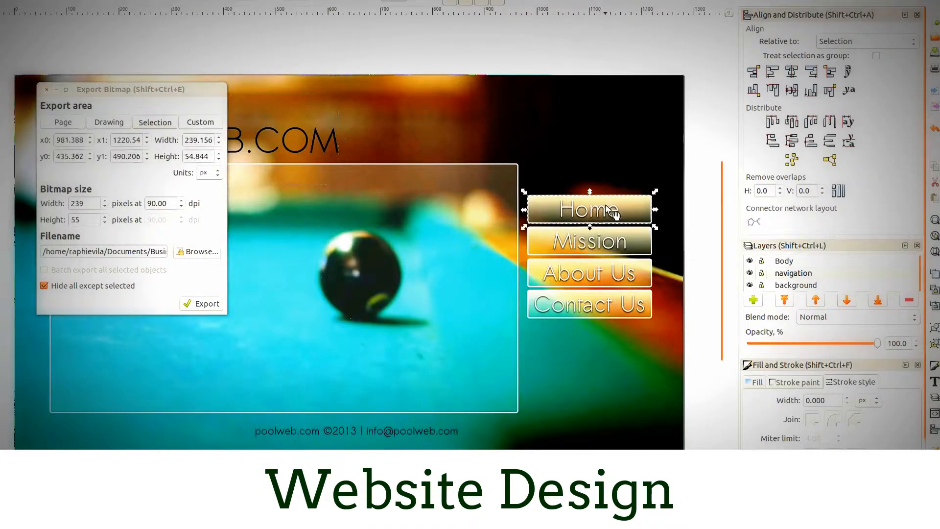
pyautogui.moveTo(146, 252); pyautogui.dragTo(244, 252)
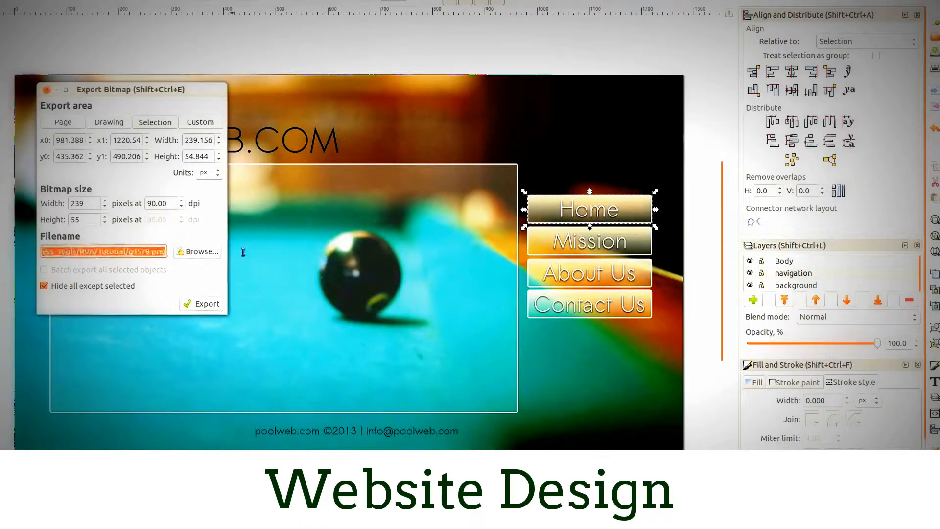
pyautogui.click(133, 251)
pyautogui.doubleClick(130, 252)
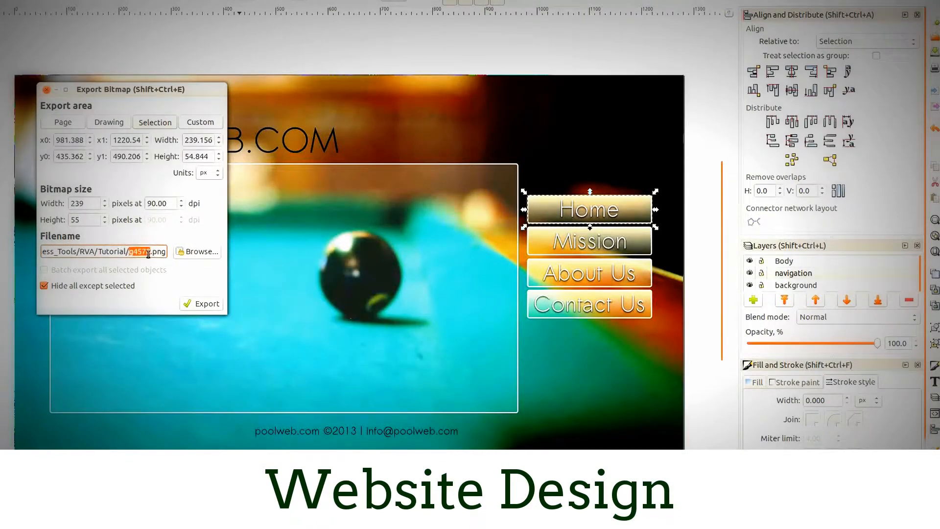
pyautogui.write('h')
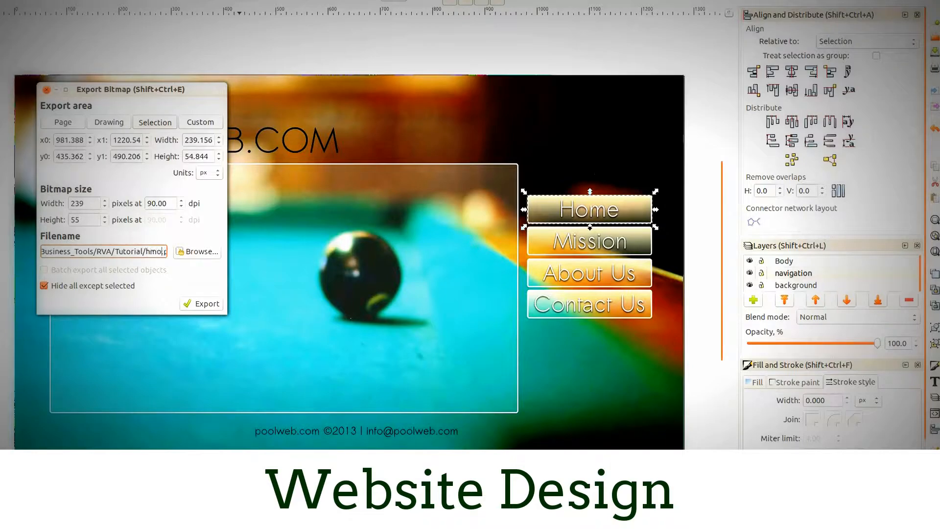
pyautogui.write('ome')
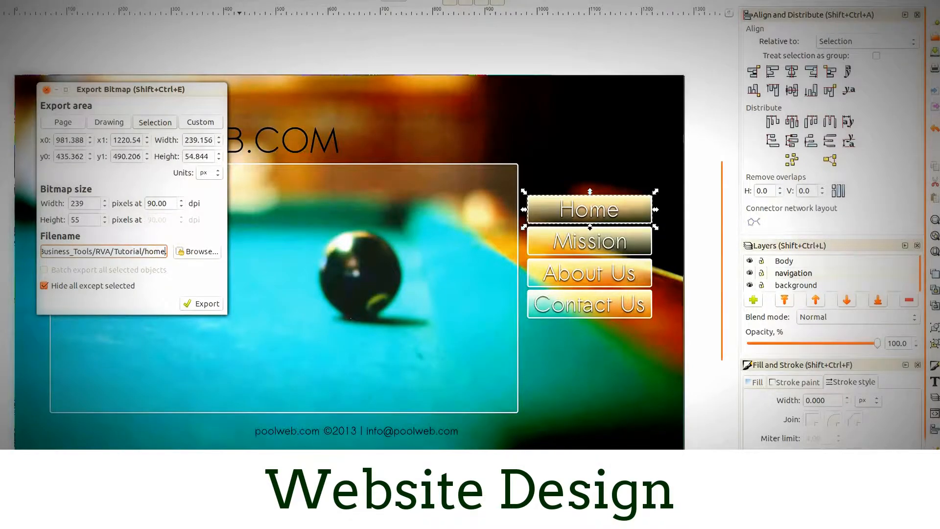
pyautogui.click(197, 304)
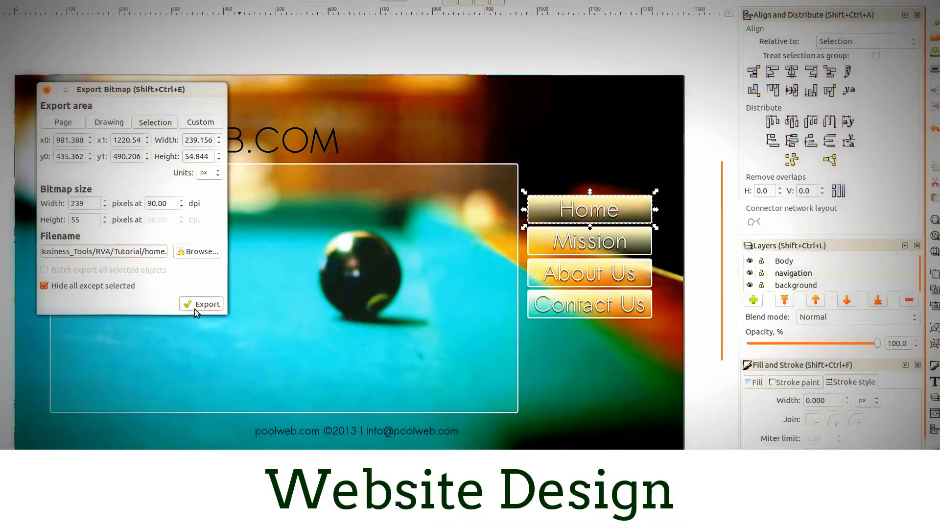
# - Export the "Mission" button as mission.png in the Tutorial folder, with all unselected objects hidden
pyautogui.click(580, 247)
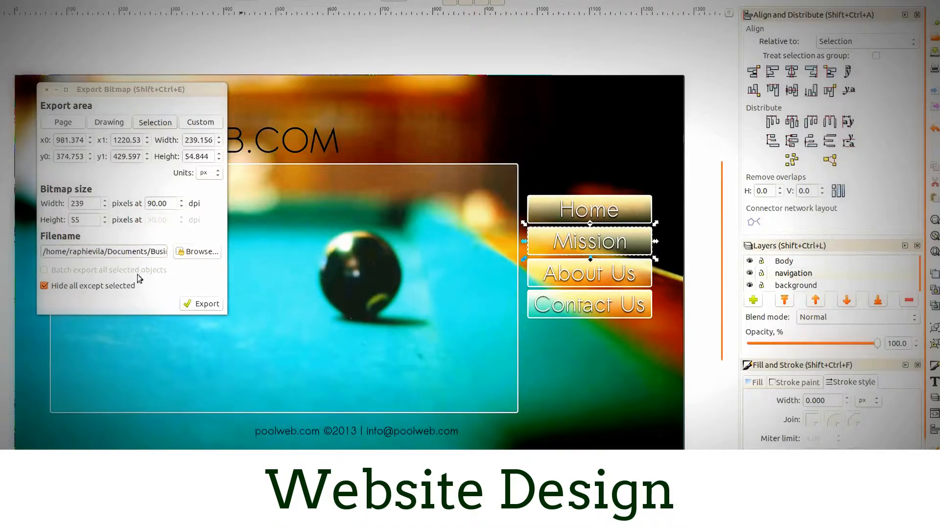
pyautogui.click(153, 251)
pyautogui.moveTo(154, 251); pyautogui.dragTo(219, 256)
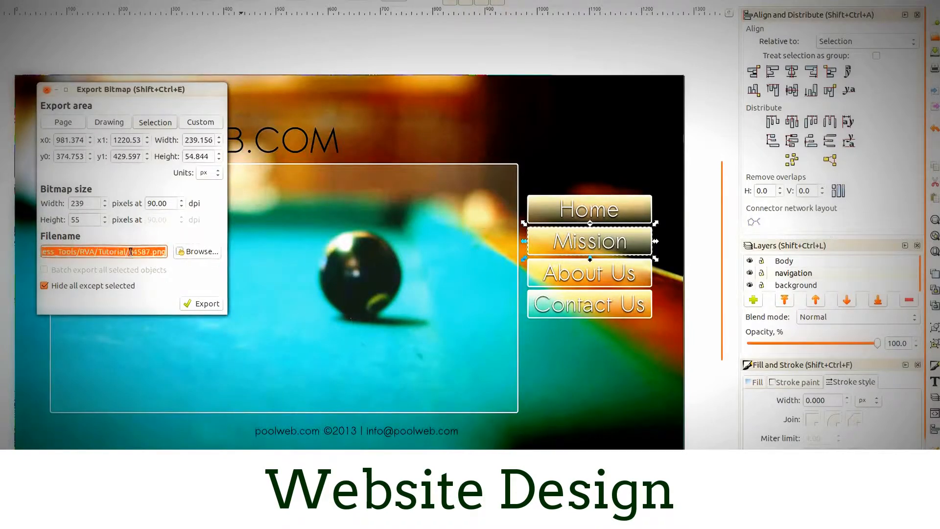
pyautogui.moveTo(129, 252); pyautogui.dragTo(139, 251)
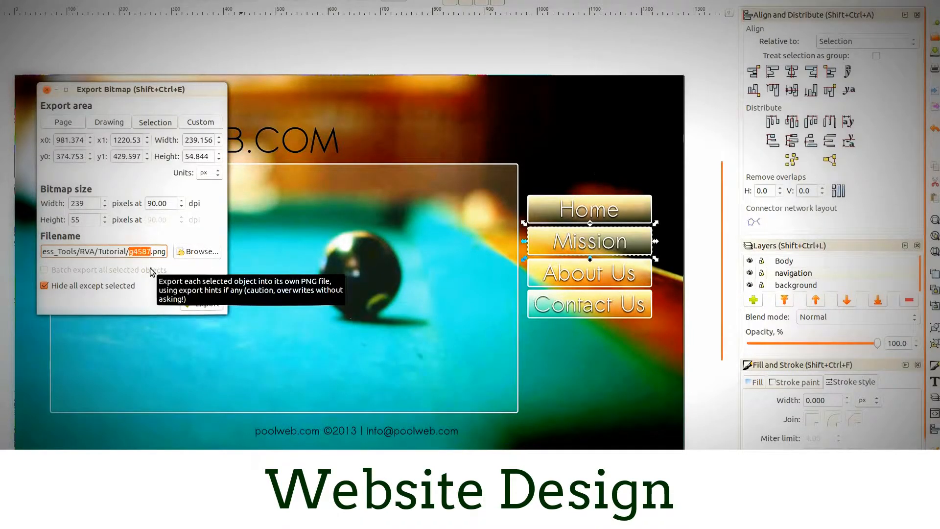
pyautogui.write('mission')
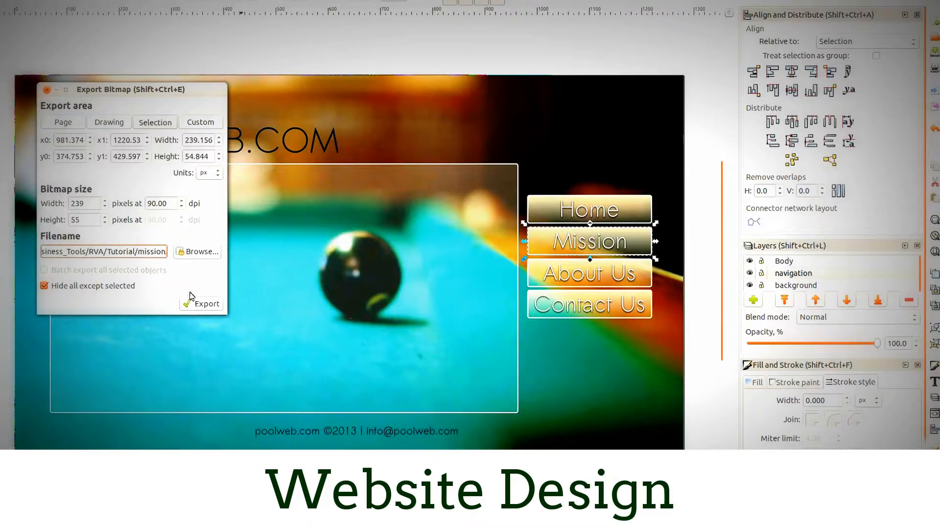
pyautogui.click(201, 303)
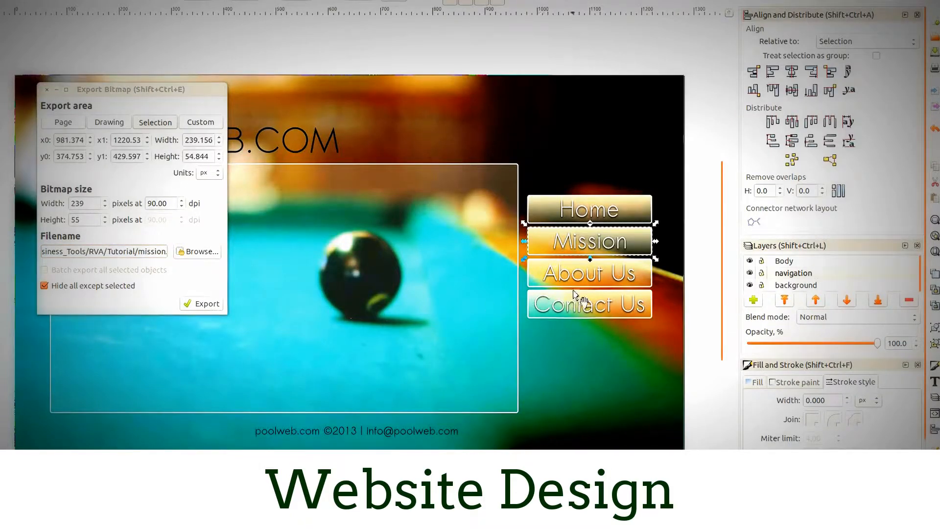
# - Export the "About Us" button as about.png in the Tutorial folder, hiding everything except the selection
pyautogui.click(587, 286)
pyautogui.click(148, 252)
pyautogui.moveTo(149, 251); pyautogui.dragTo(245, 261)
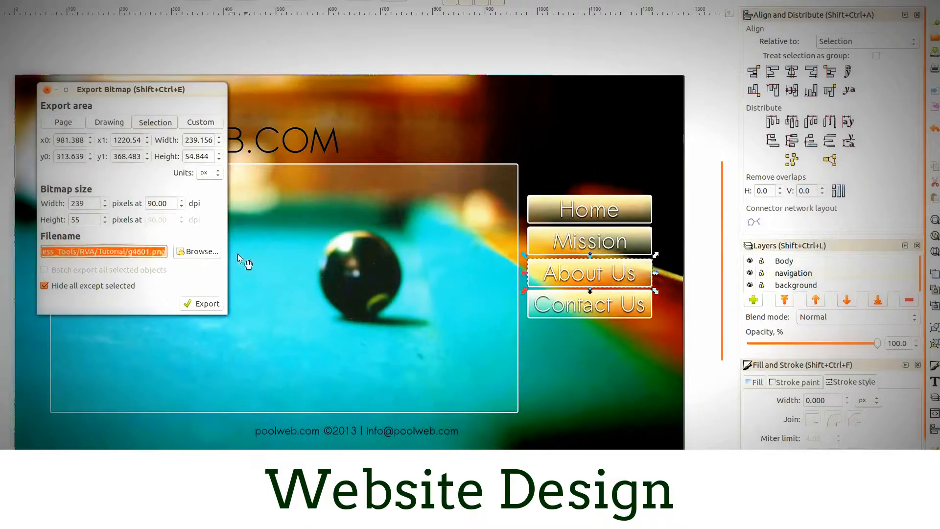
pyautogui.click(139, 253)
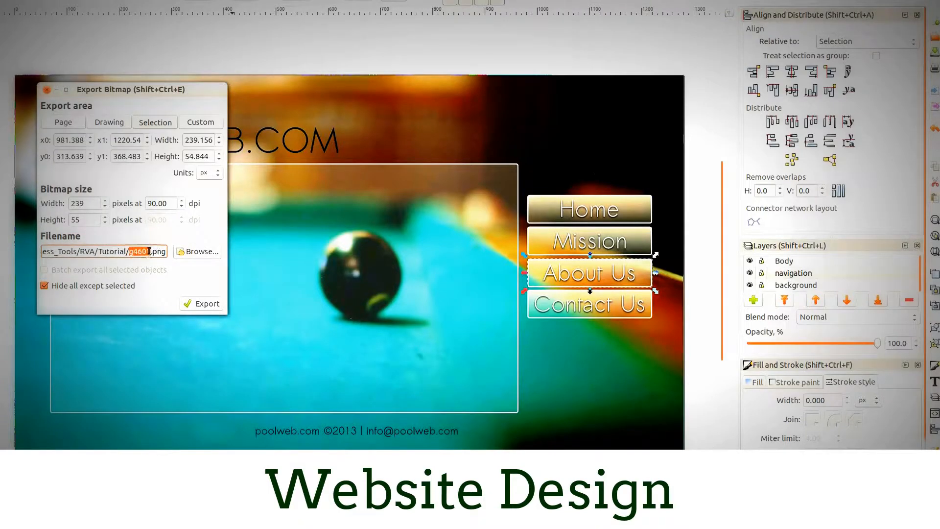
pyautogui.write('about')
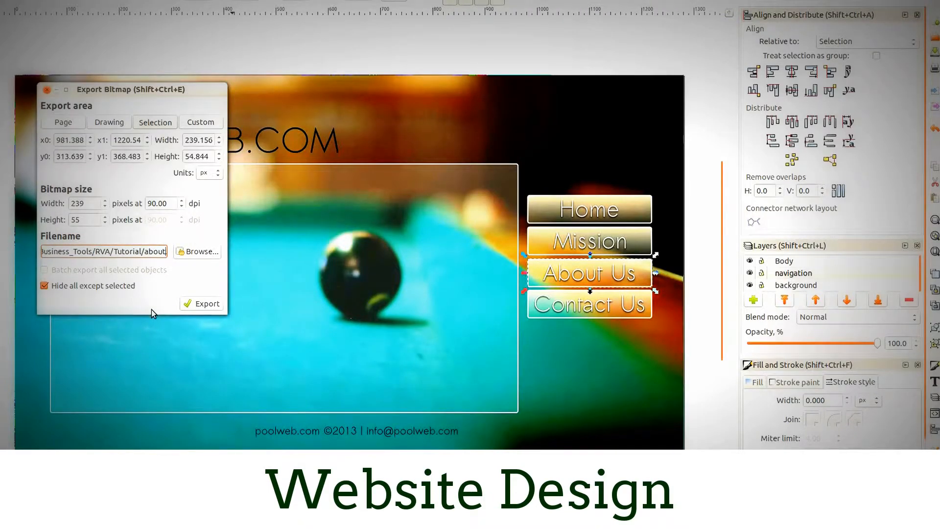
pyautogui.click(203, 304)
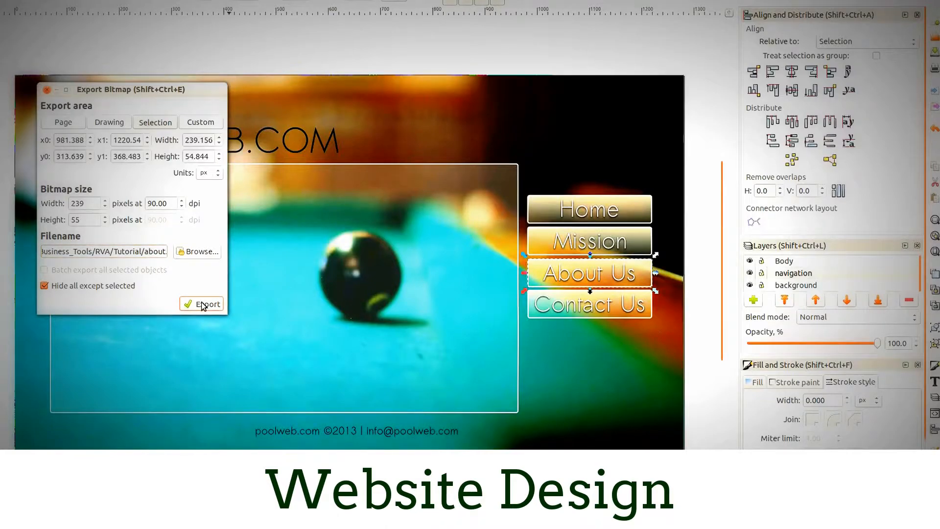
# - Export the "Contact Us" button as contact.png in the Tutorial folder, hiding all other objects
pyautogui.click(544, 311)
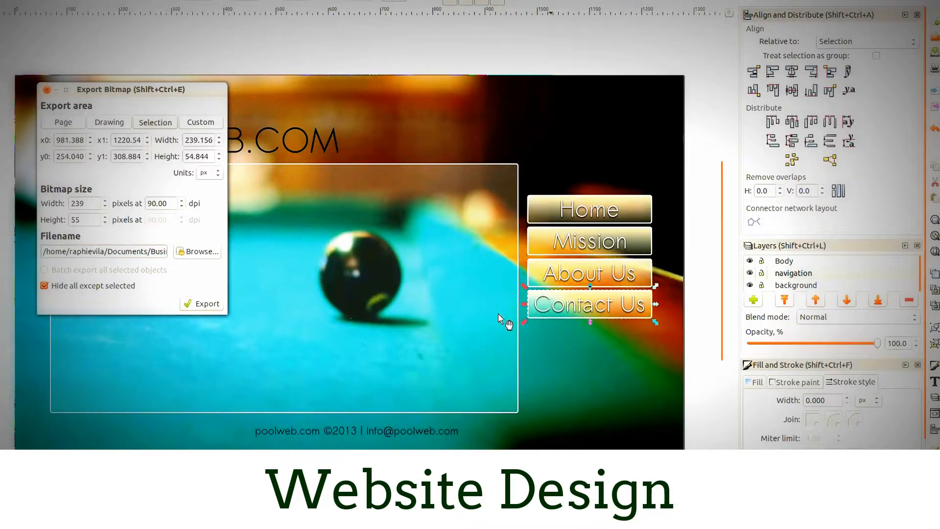
pyautogui.tripleClick(144, 251)
pyautogui.click(131, 252)
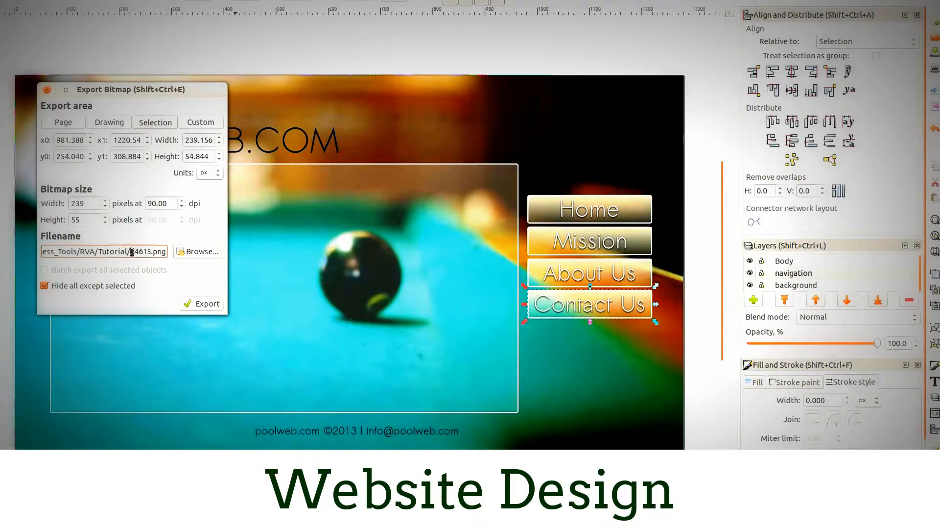
pyautogui.write('co')
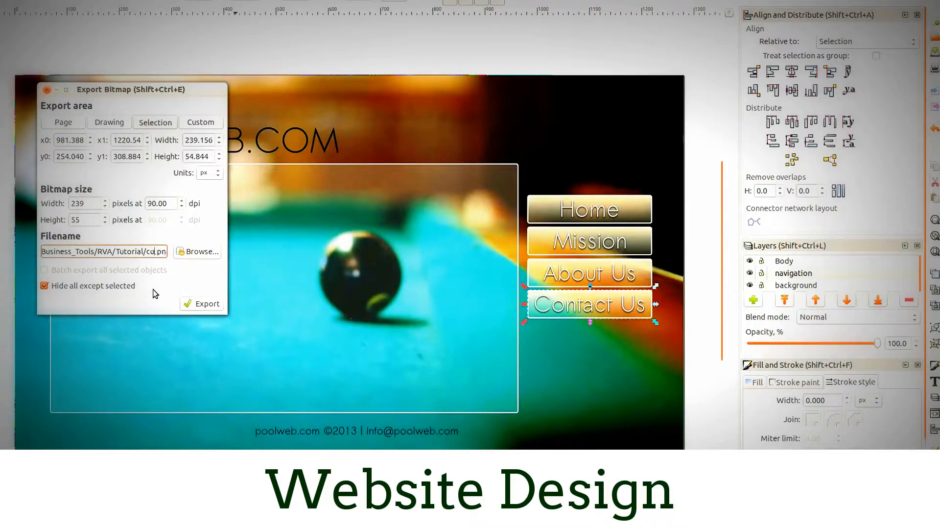
pyautogui.write('ntact')
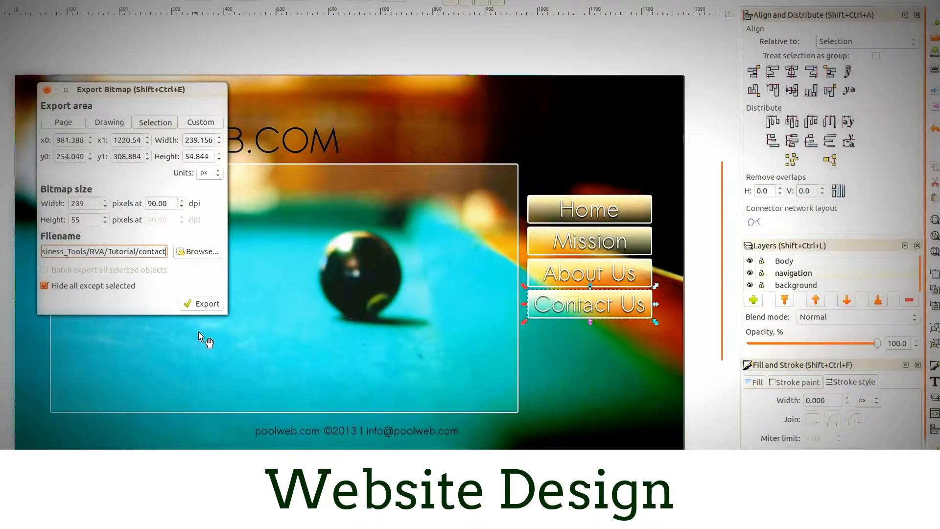
pyautogui.click(202, 303)
# - Export the large content box as body.png in the Tutorial folder, with all unselected objects hidden
pyautogui.click(289, 284)
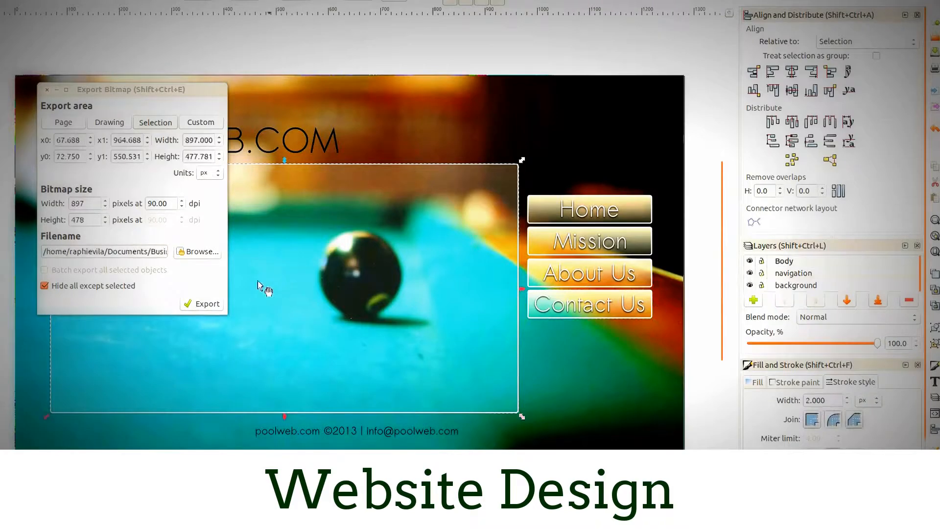
pyautogui.tripleClick(157, 251)
pyautogui.click(134, 251)
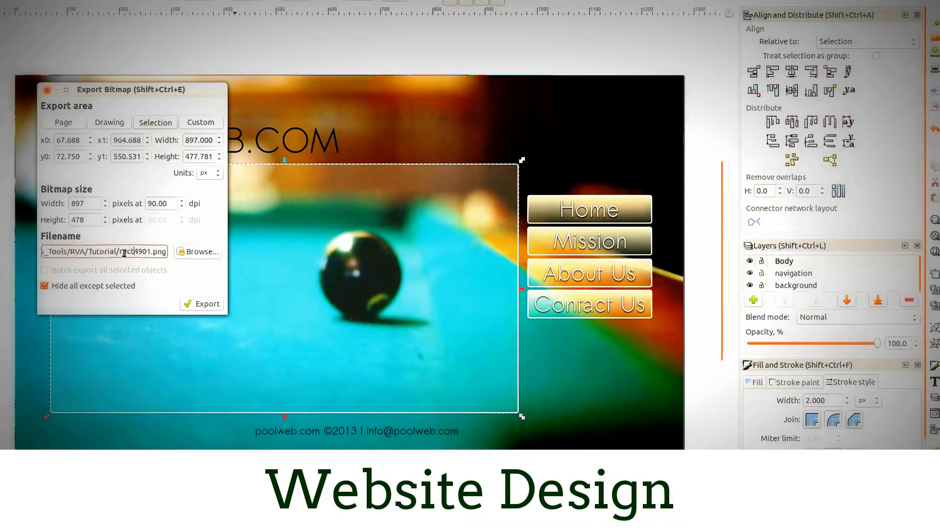
pyautogui.moveTo(119, 251); pyautogui.dragTo(134, 251)
pyautogui.write('body')
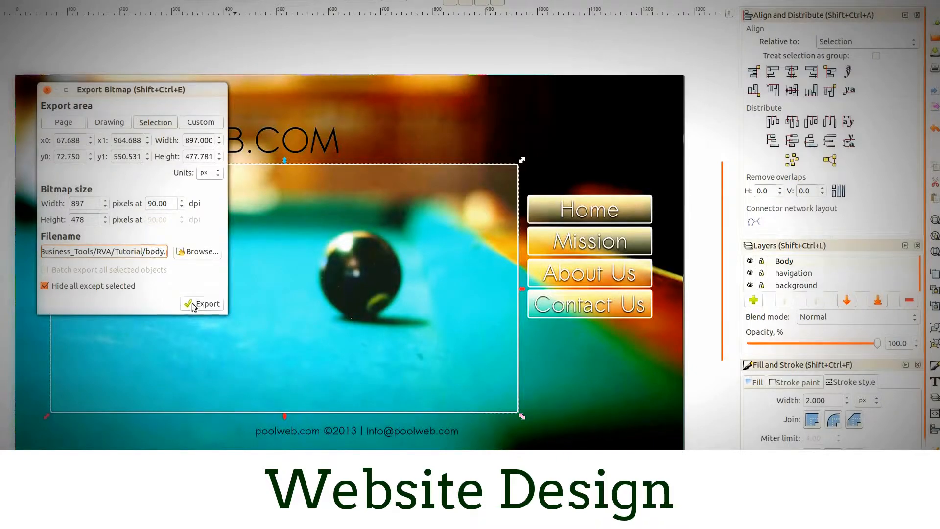
pyautogui.click(194, 305)
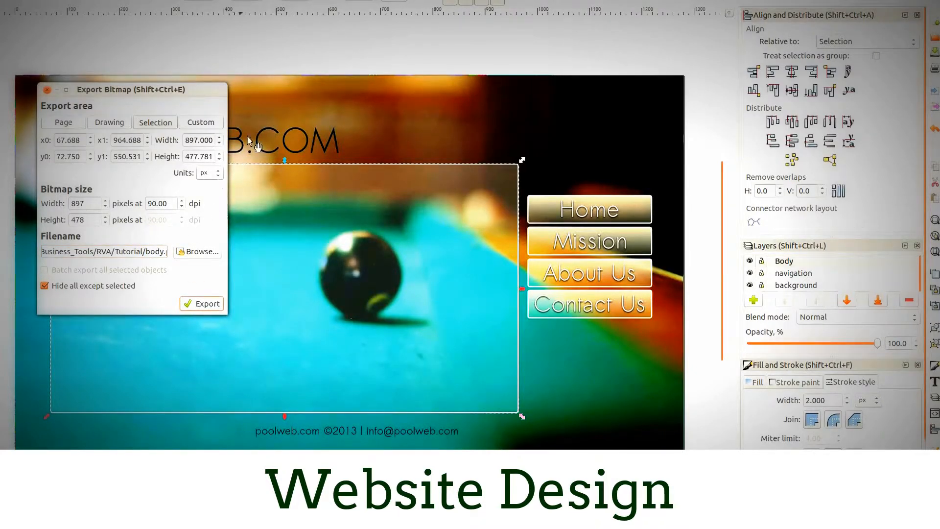
# - Export the pool photo background with the page as export area, saved as background.png in the RVA/Tutorial folder
pyautogui.click(449, 126)
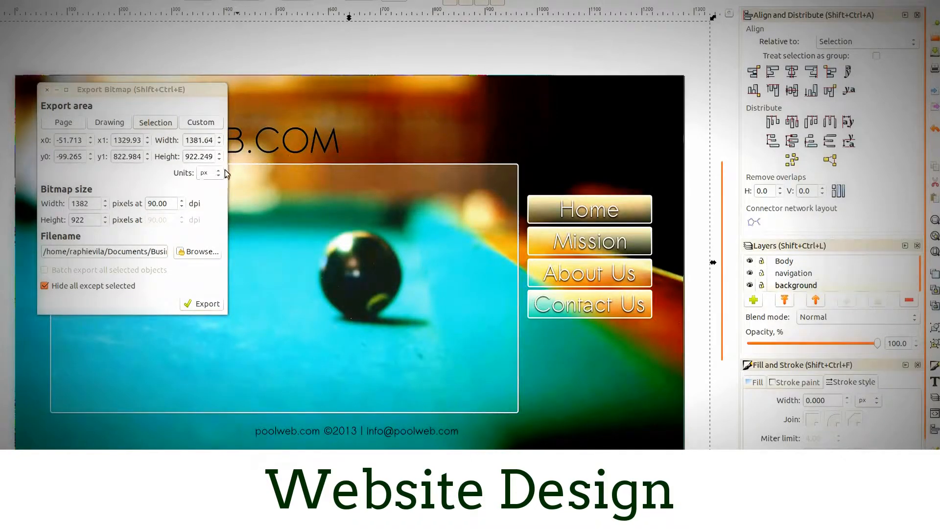
pyautogui.click(71, 123)
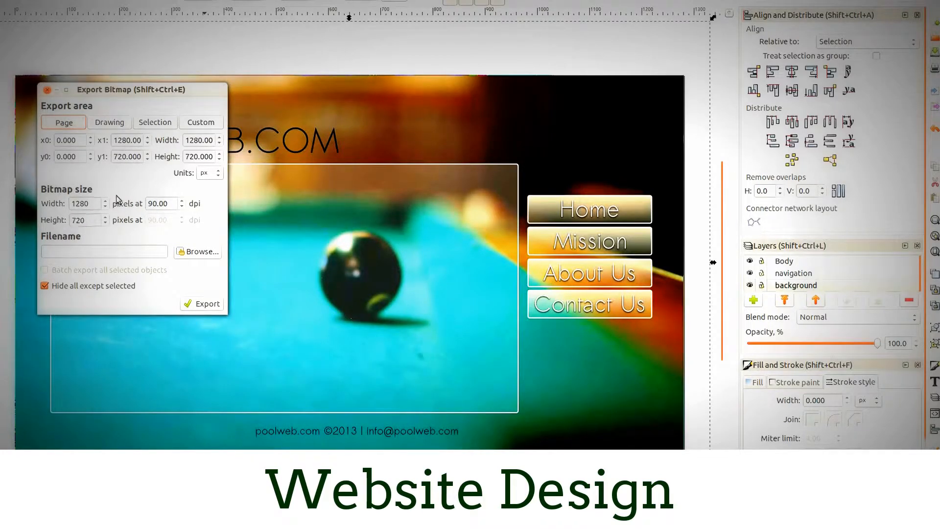
pyautogui.click(196, 251)
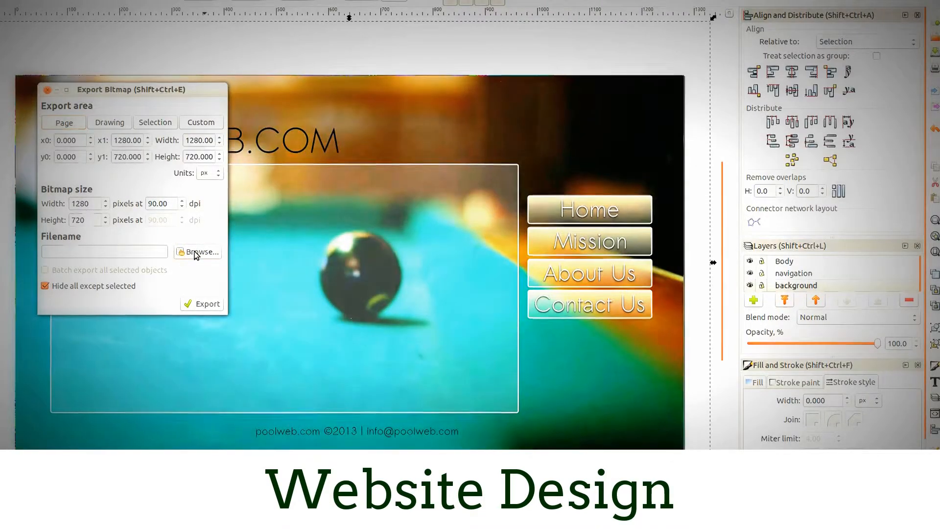
pyautogui.click(15, 276)
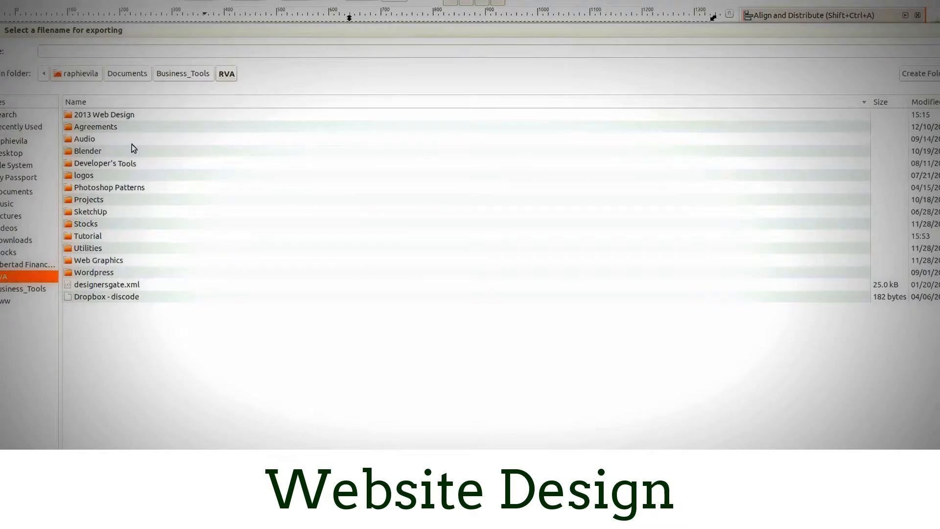
pyautogui.doubleClick(88, 236)
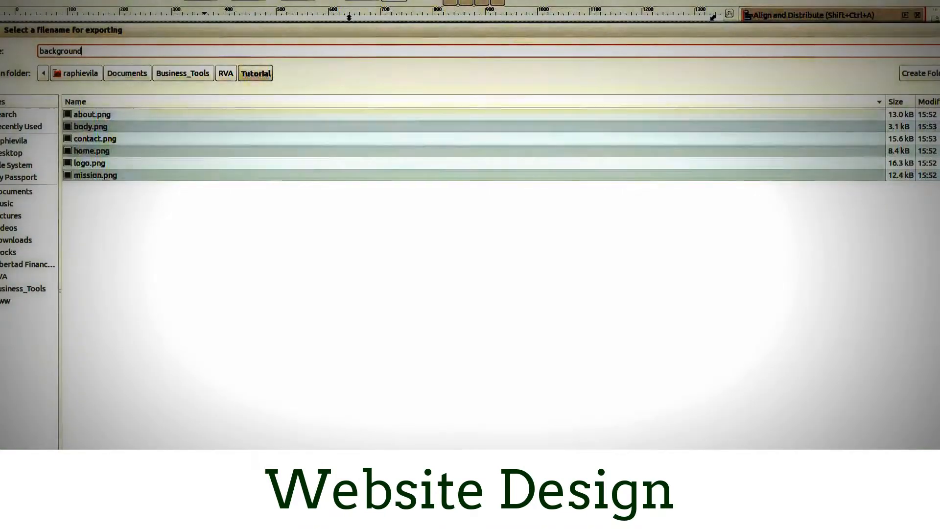
pyautogui.write('.png')
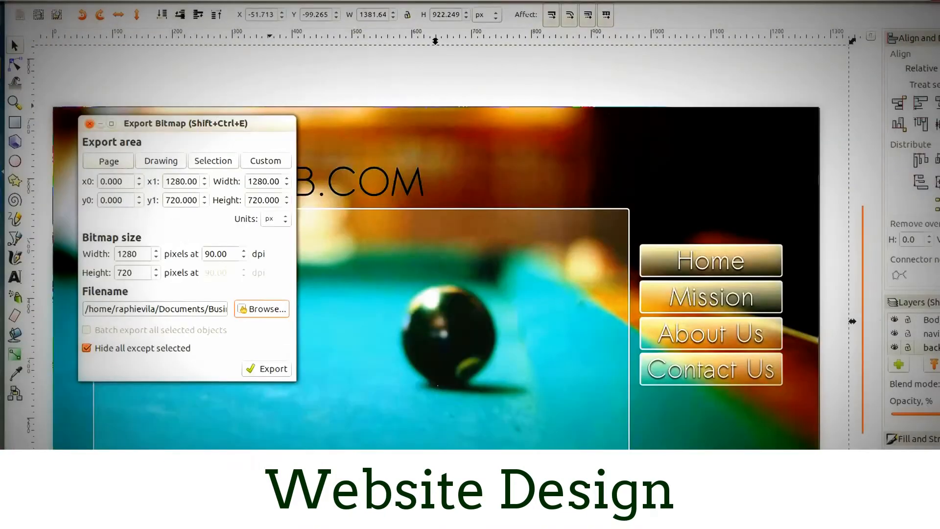
pyautogui.click(275, 370)
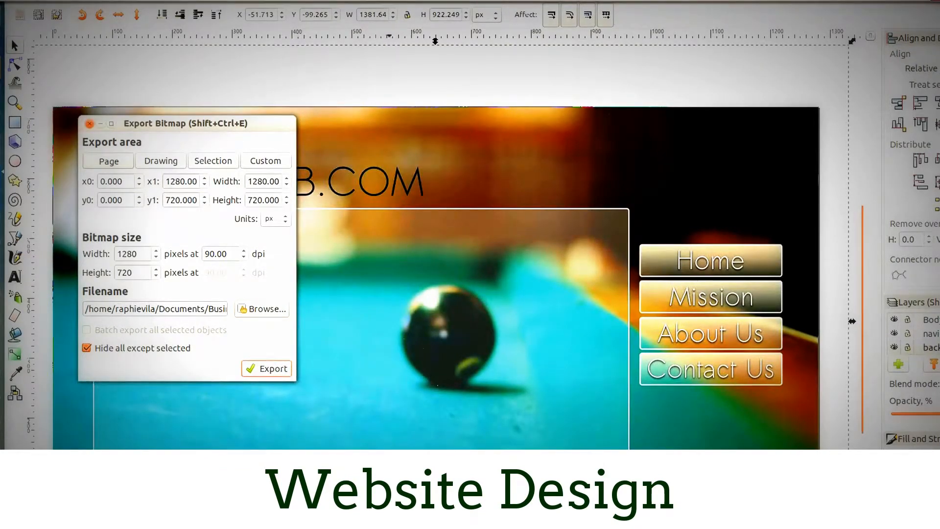
# - Export the footer copyright text as copy.png in the Tutorial folder using the selection as export area, and close the export dialog
pyautogui.click(390, 515)
pyautogui.click(208, 309)
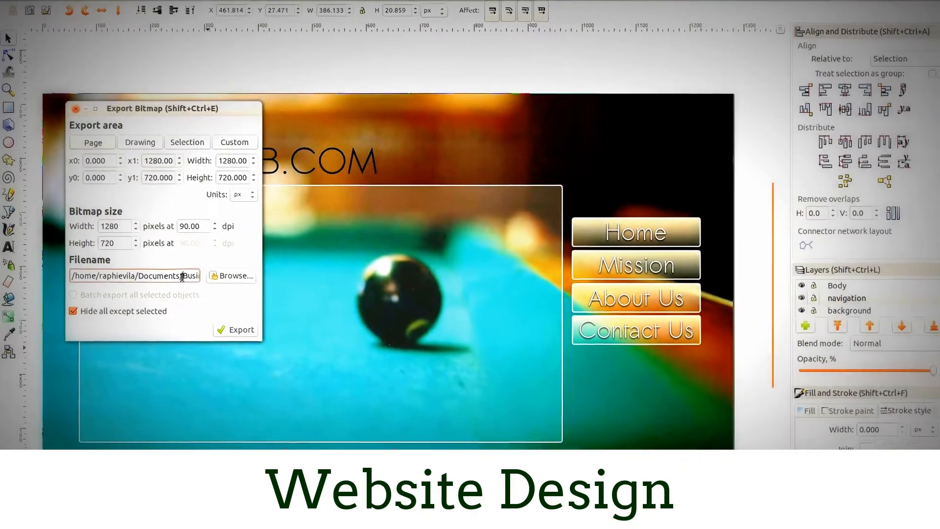
pyautogui.moveTo(182, 276); pyautogui.dragTo(269, 279)
pyautogui.click(146, 277)
pyautogui.moveTo(140, 275); pyautogui.dragTo(169, 258)
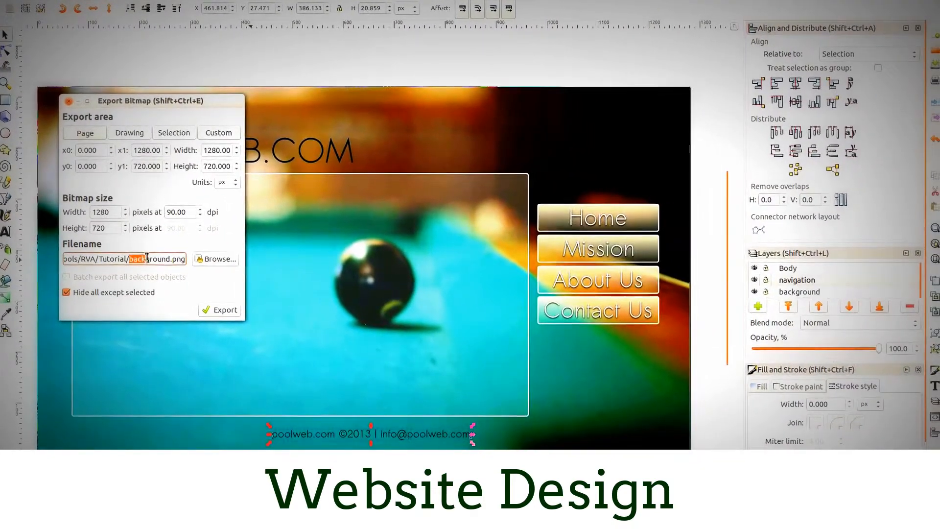
pyautogui.write('copy.')
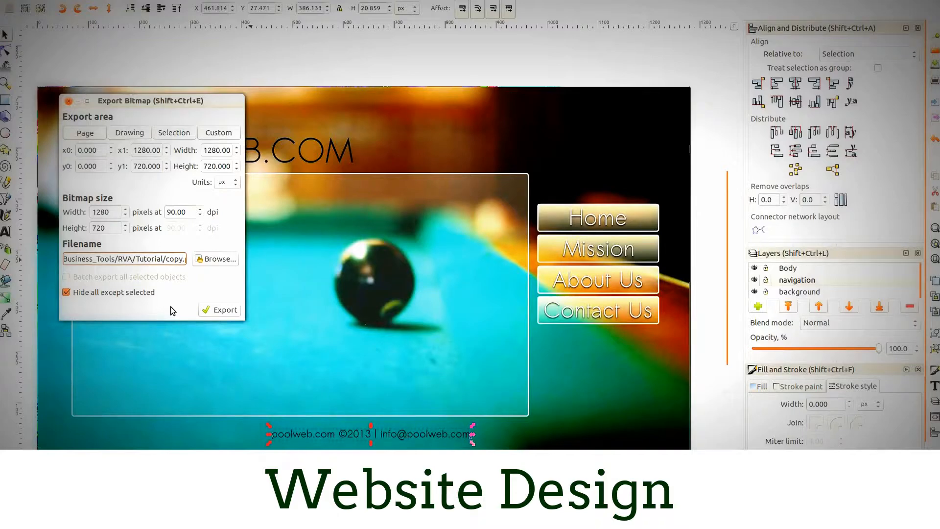
pyautogui.click(172, 133)
pyautogui.moveTo(155, 259); pyautogui.dragTo(228, 259)
pyautogui.click(158, 260)
pyautogui.click(216, 310)
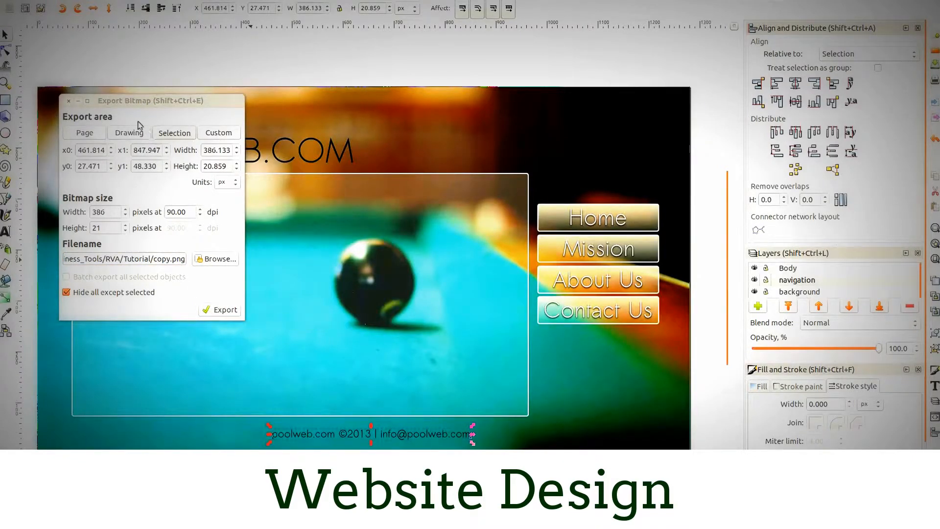
pyautogui.click(68, 100)
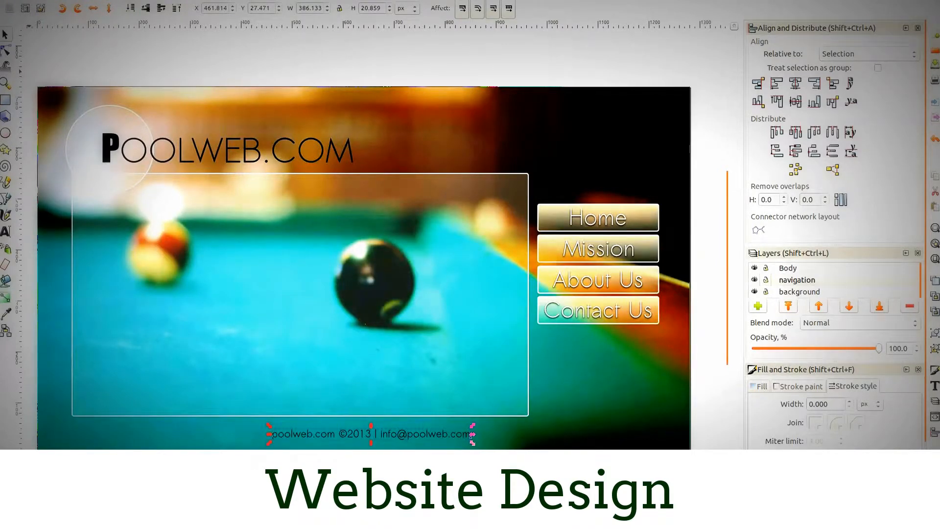
# - Switch to the file manager and open the Tutorial folder inside RVA
pyautogui.click(1, 31)
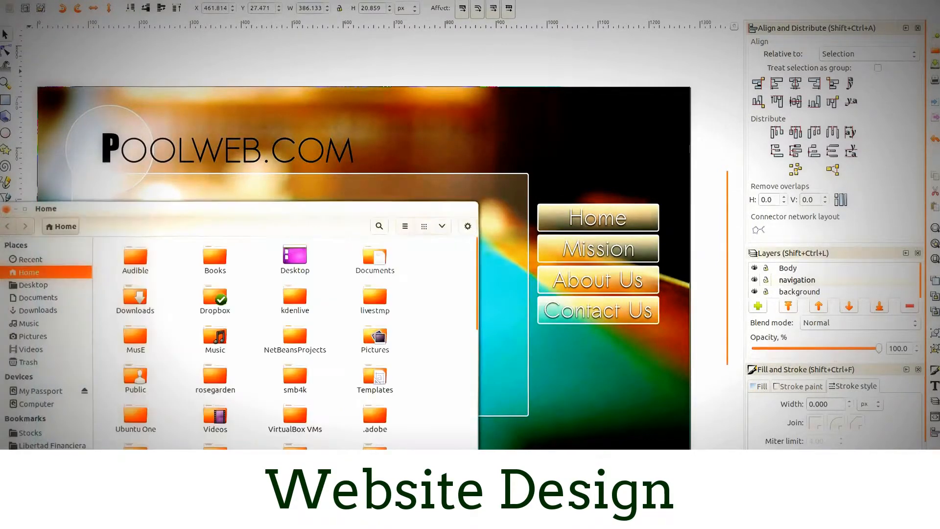
pyautogui.moveTo(137, 207); pyautogui.dragTo(316, 62)
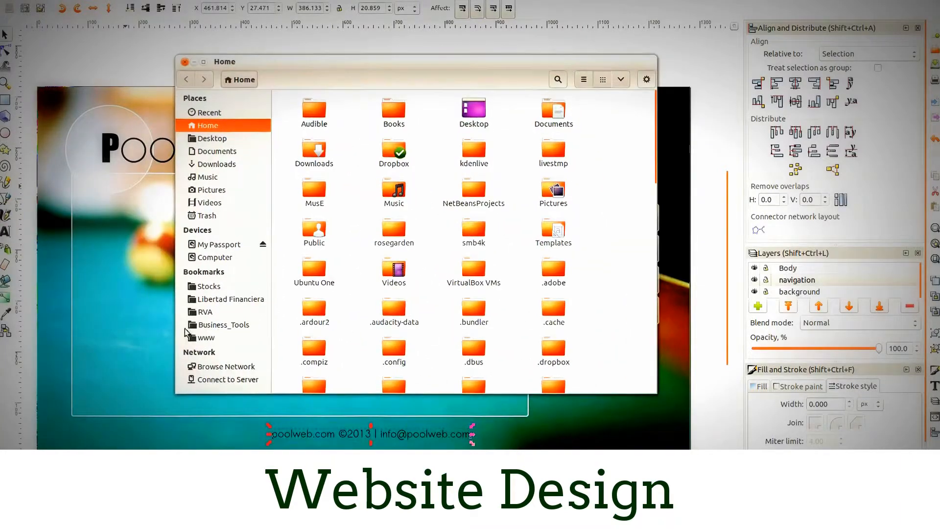
pyautogui.click(204, 313)
pyautogui.click(477, 188)
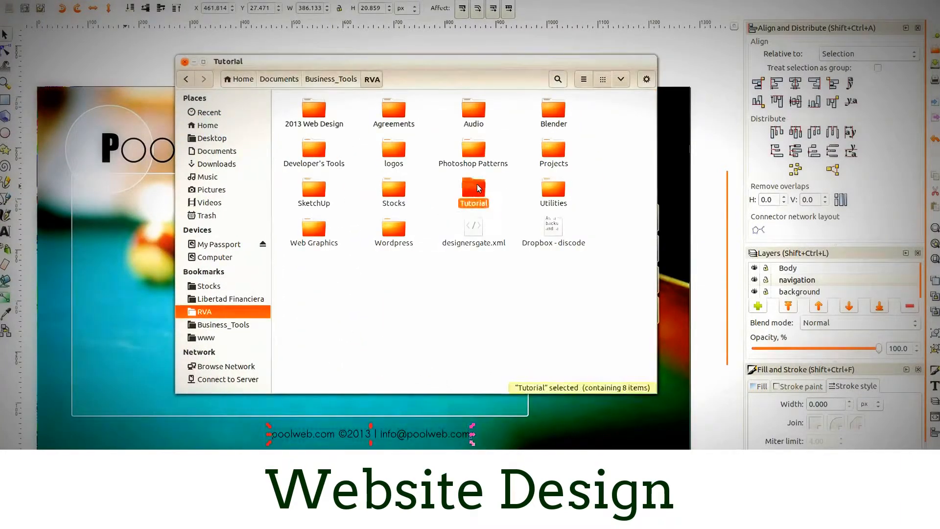
pyautogui.doubleClick(478, 188)
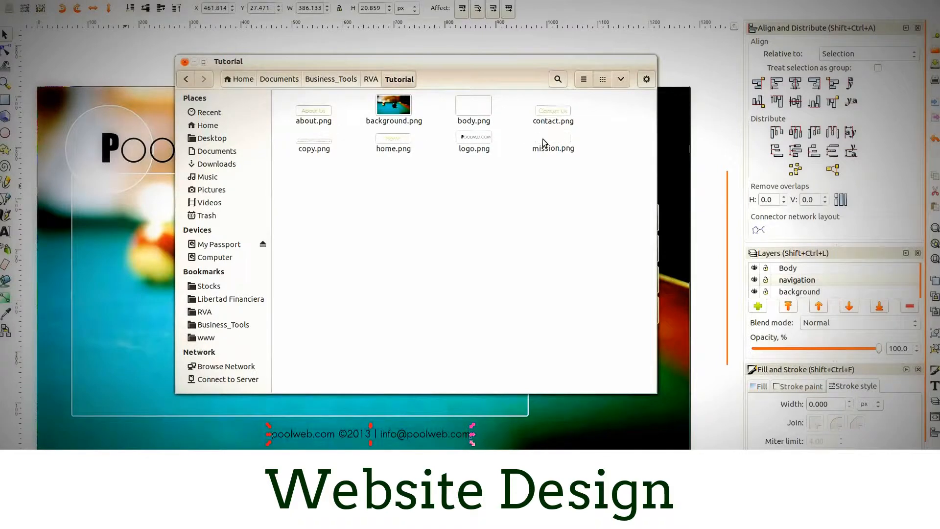
# - Preview the exported logo.png in the image viewer and go on to the next image, mission.png
pyautogui.click(466, 138)
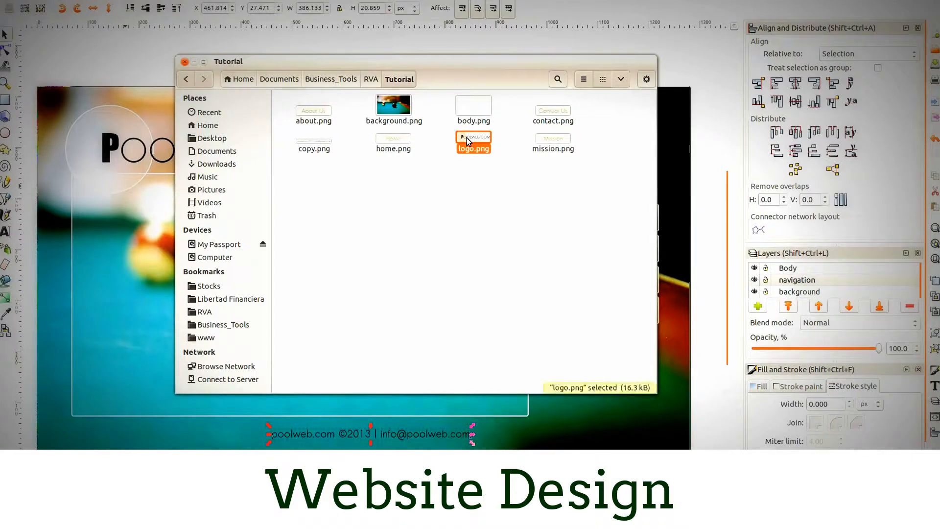
pyautogui.rightClick(495, 138)
pyautogui.click(511, 146)
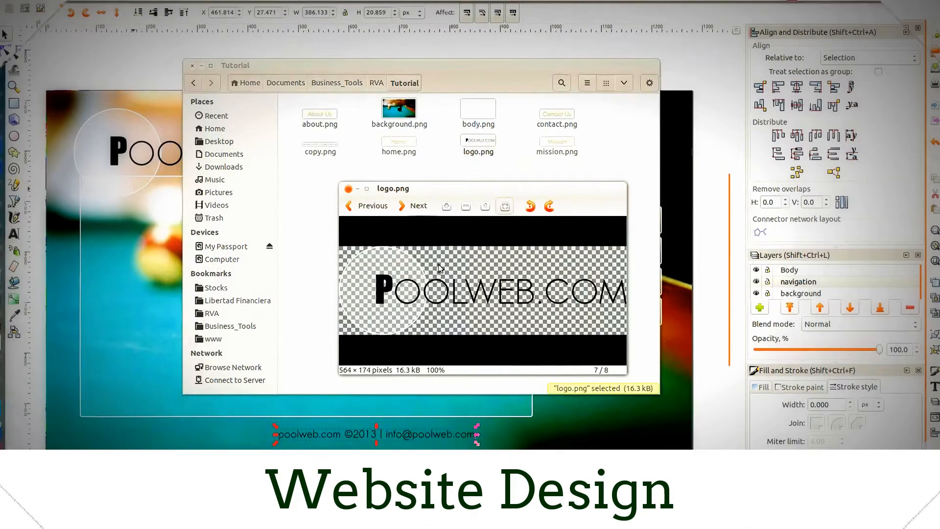
pyautogui.click(418, 207)
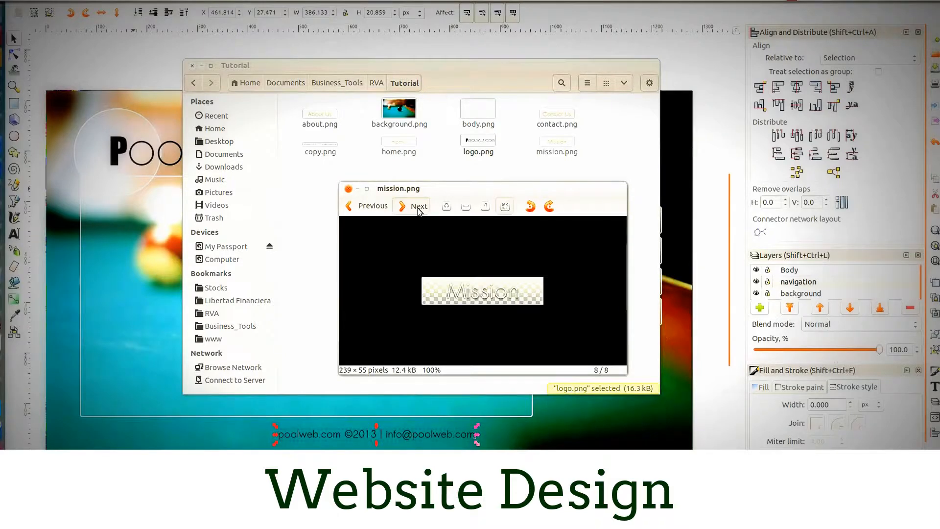
# - Page through the remaining exported images from about.png to logo.png in the image viewer, and return to the Inkscape design
pyautogui.click(418, 206)
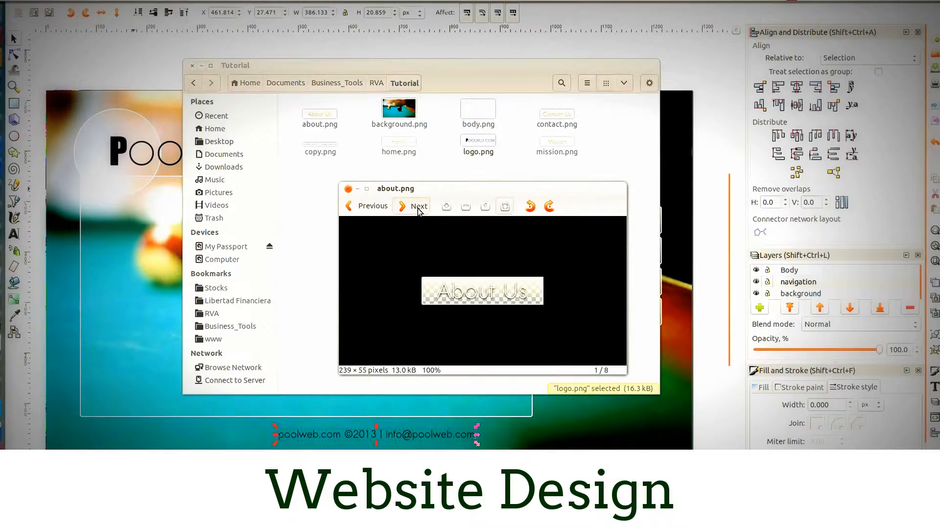
pyautogui.click(417, 206)
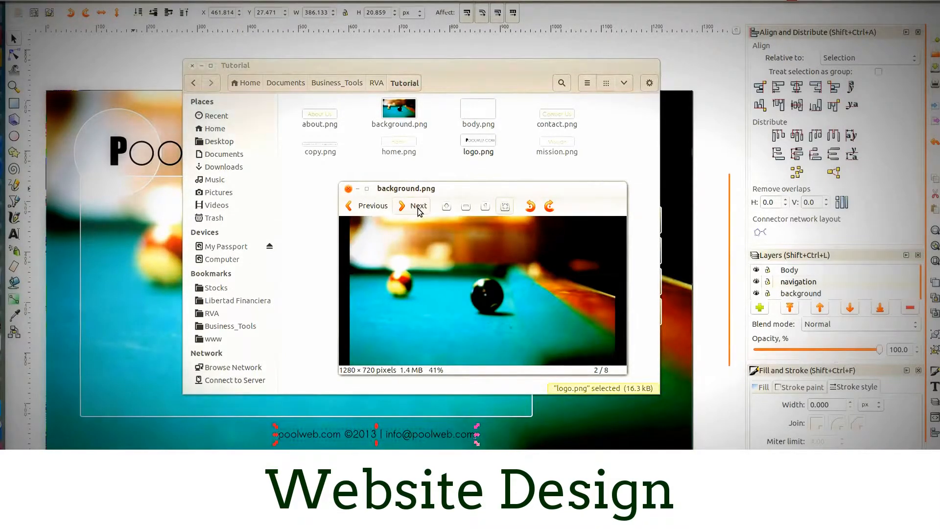
pyautogui.click(418, 206)
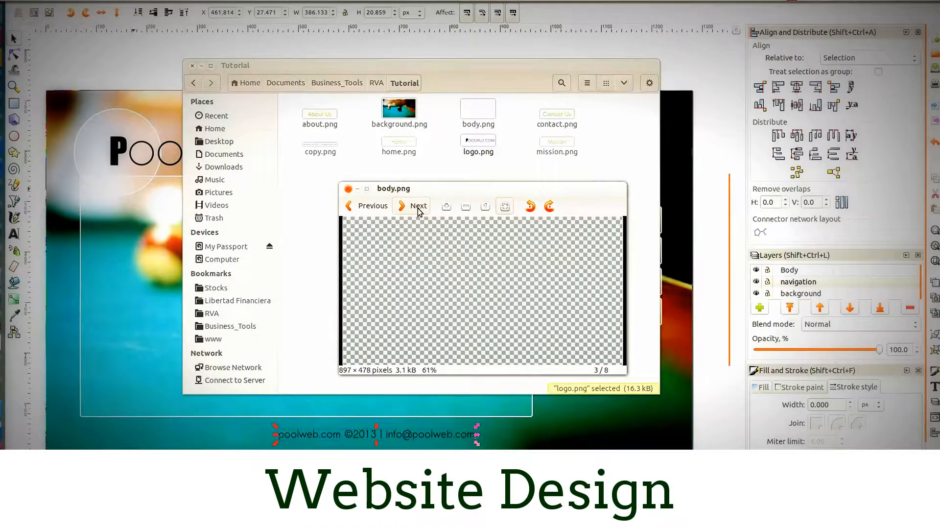
pyautogui.click(417, 207)
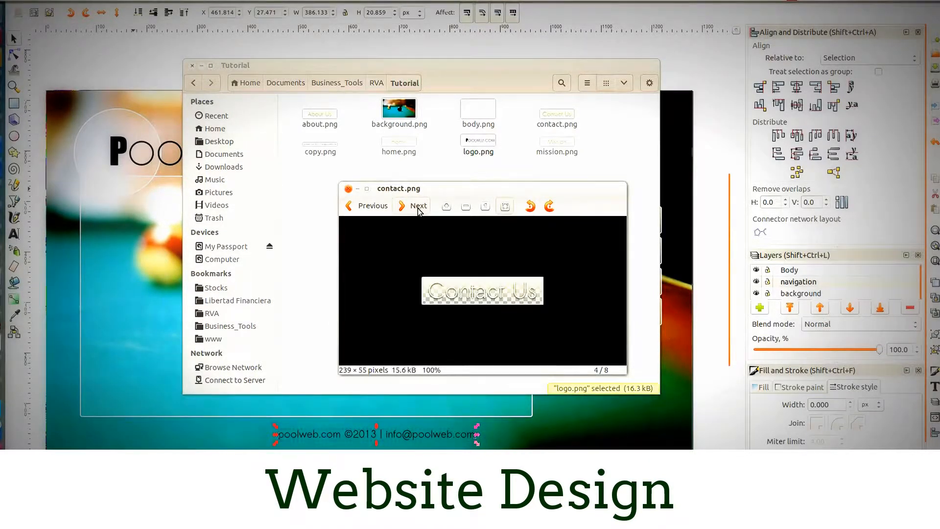
pyautogui.click(418, 206)
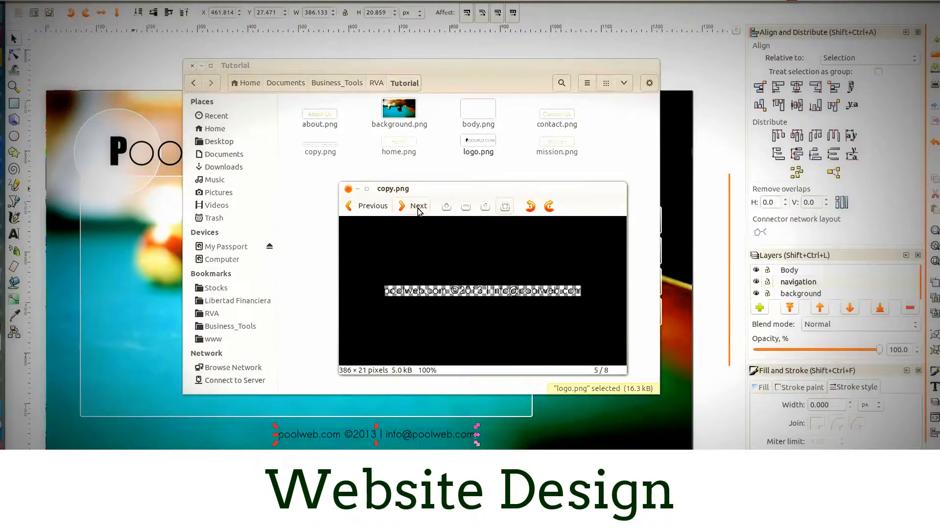
pyautogui.click(417, 207)
pyautogui.click(418, 207)
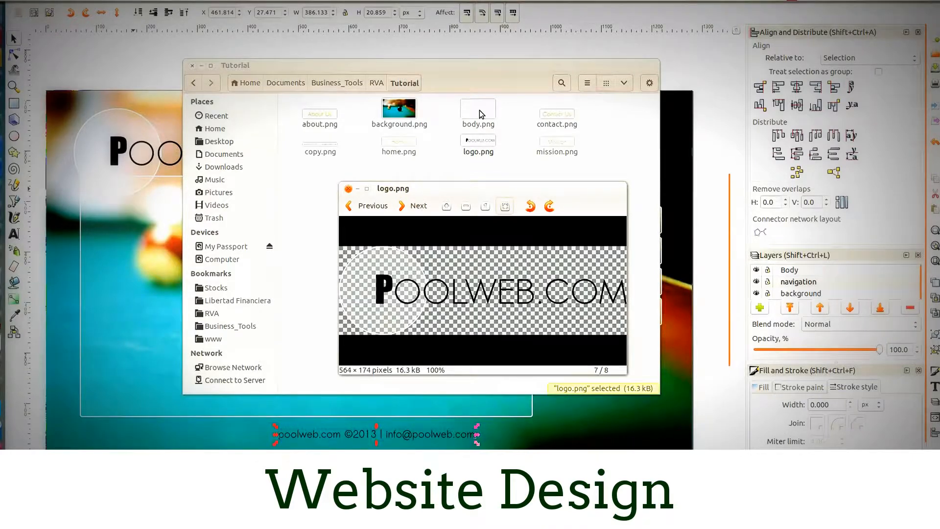
pyautogui.click(296, 49)
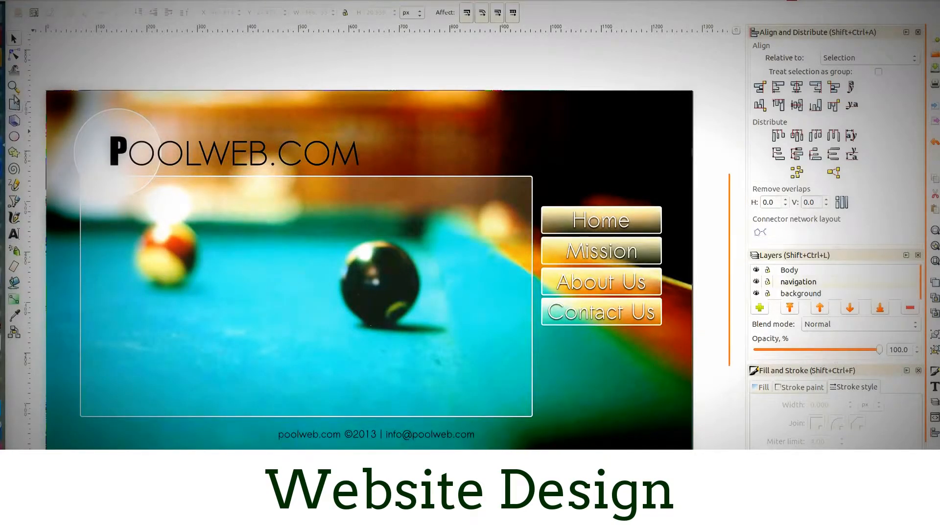
# - Draw a three-cornered triangle beside the black ball with the Star tool and scale it down to about 17 × 19 px
pyautogui.click(15, 156)
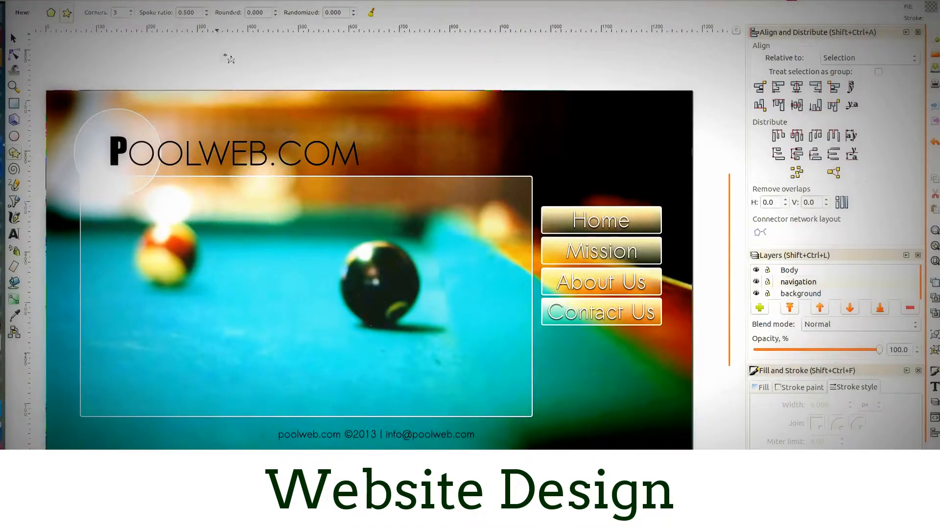
pyautogui.moveTo(325, 271); pyautogui.dragTo(336, 265)
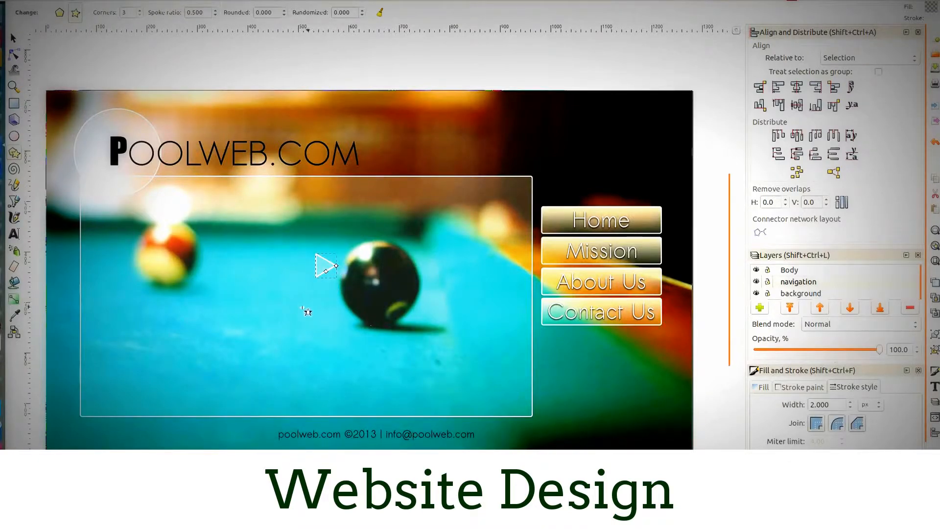
pyautogui.press('s')
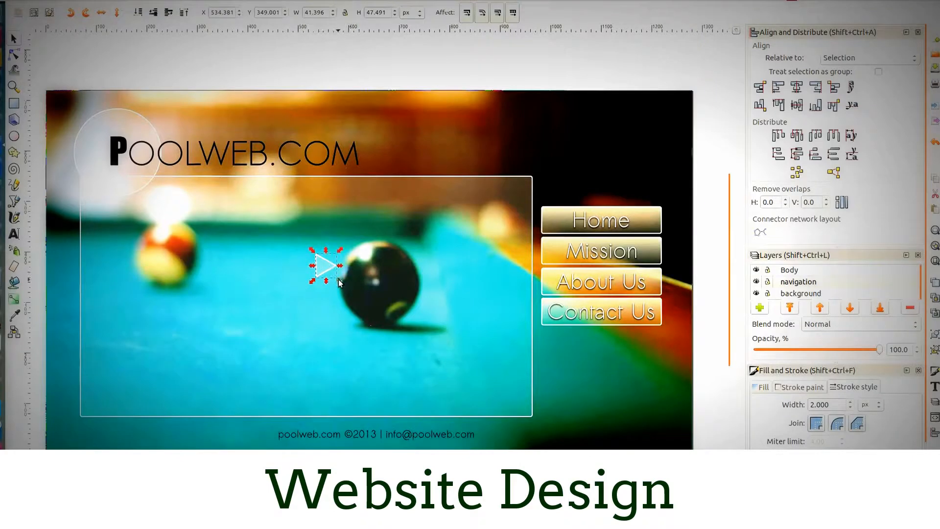
pyautogui.moveTo(336, 275)
pyautogui.mouseDown()
pyautogui.moveTo(328, 266)
pyautogui.moveTo(439, 438)
pyautogui.mouseUp()
# - Undo the accidental move of the large body frame and lock the Body layer
pyautogui.hotkey('ctrl', 'z')
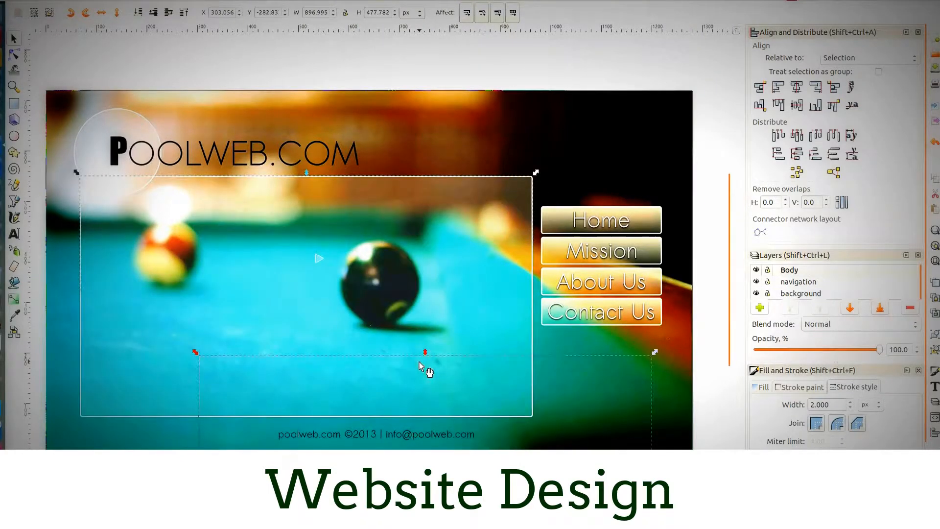
pyautogui.press('Escape')
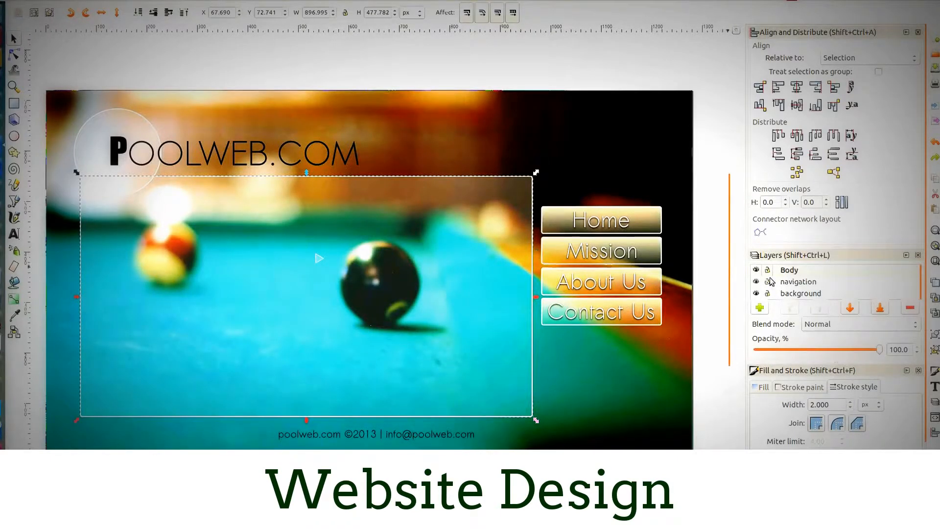
pyautogui.click(786, 269)
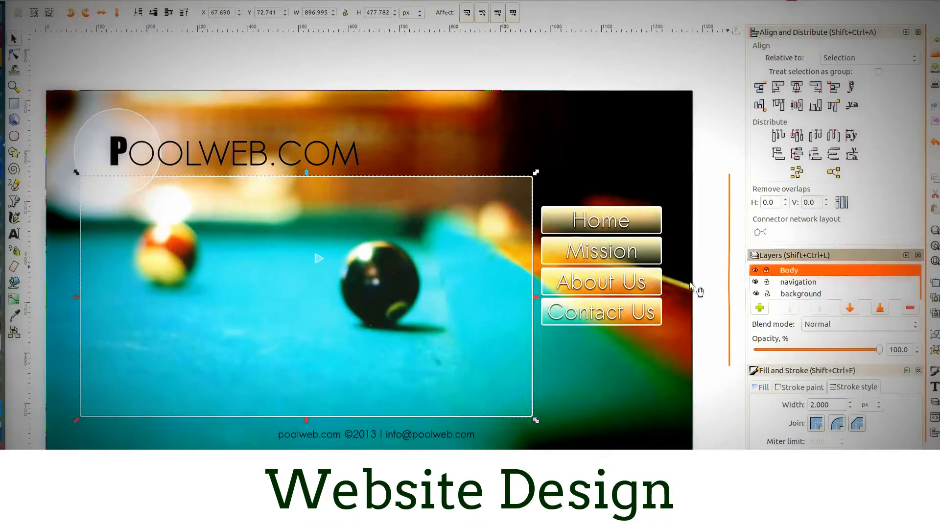
# - Move the small triangle to the right of the footer copyright text and rotate it slightly counterclockwise
pyautogui.click(319, 258)
pyautogui.moveTo(327, 267); pyautogui.dragTo(504, 444)
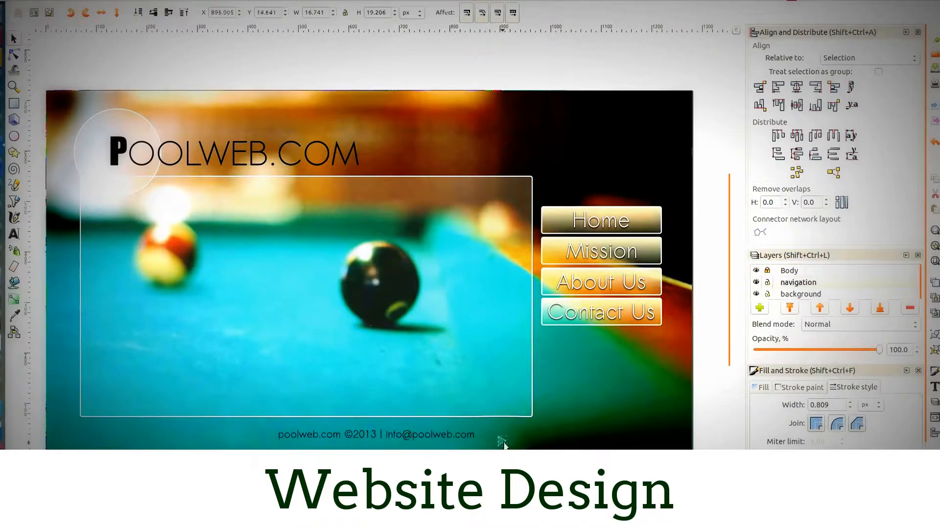
pyautogui.click(500, 436)
pyautogui.moveTo(507, 443); pyautogui.dragTo(517, 435)
pyautogui.click(523, 441)
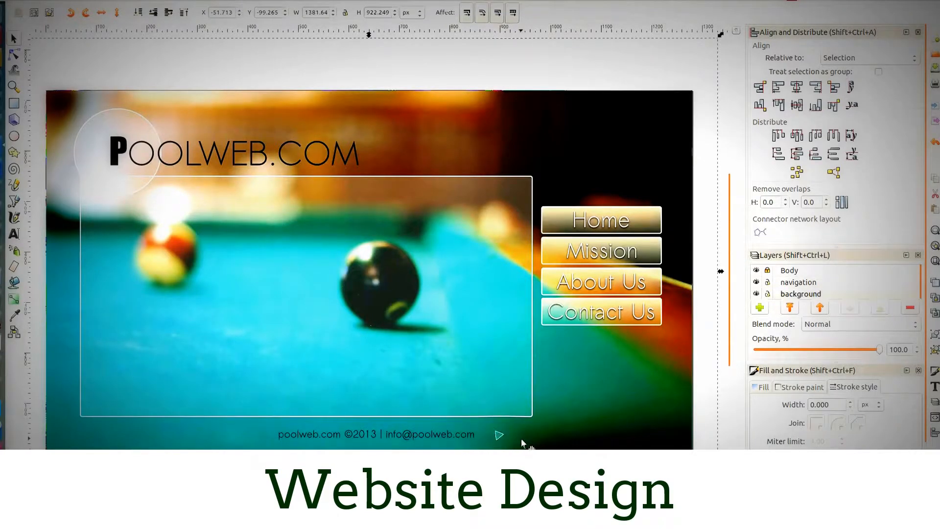
# - Move the small triangle to just beneath the contact e-mail in the footer
pyautogui.click(499, 437)
pyautogui.scroll(1, 499, 437)
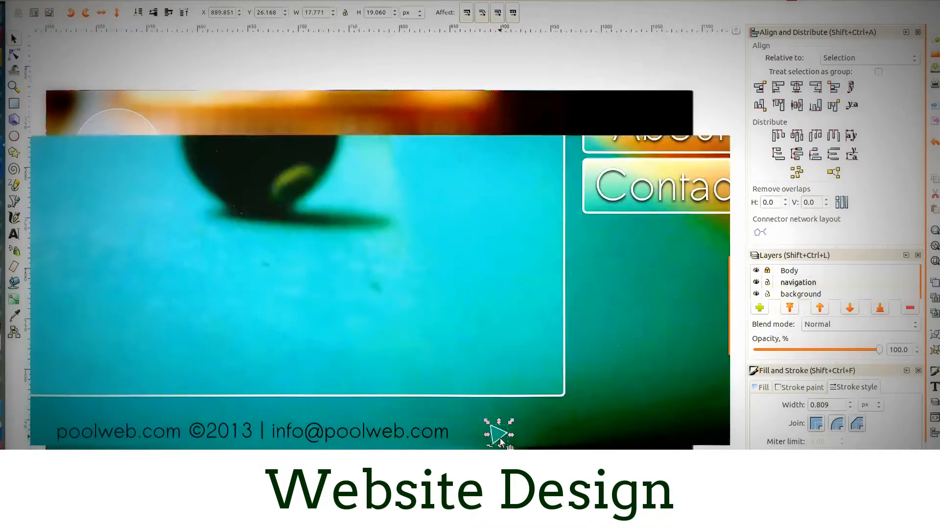
pyautogui.moveTo(499, 439); pyautogui.dragTo(328, 462)
pyautogui.scroll(-5, 382, 444)
pyautogui.scroll(5, 381, 445)
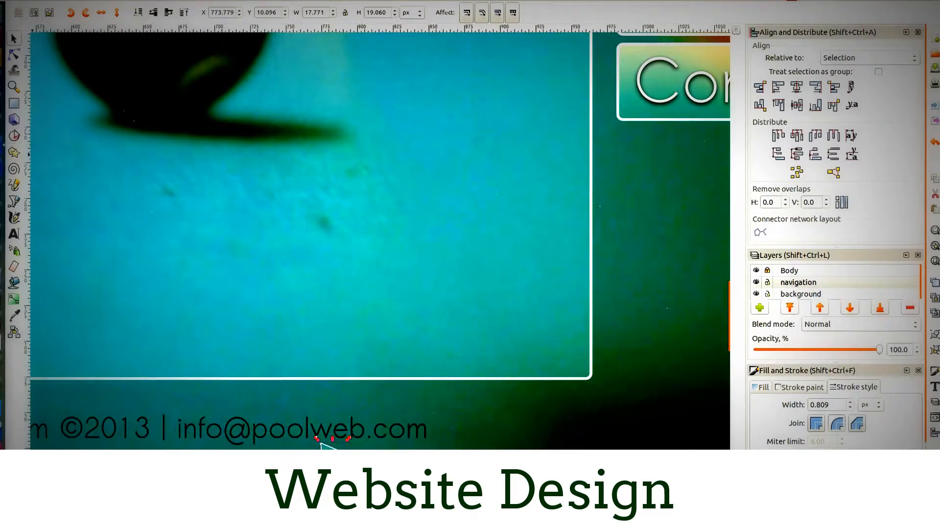
# - Start a bitmap export of the triangle and set its destination to a file named pointer in the RVA/Tutorial folder
pyautogui.click(22, 0)
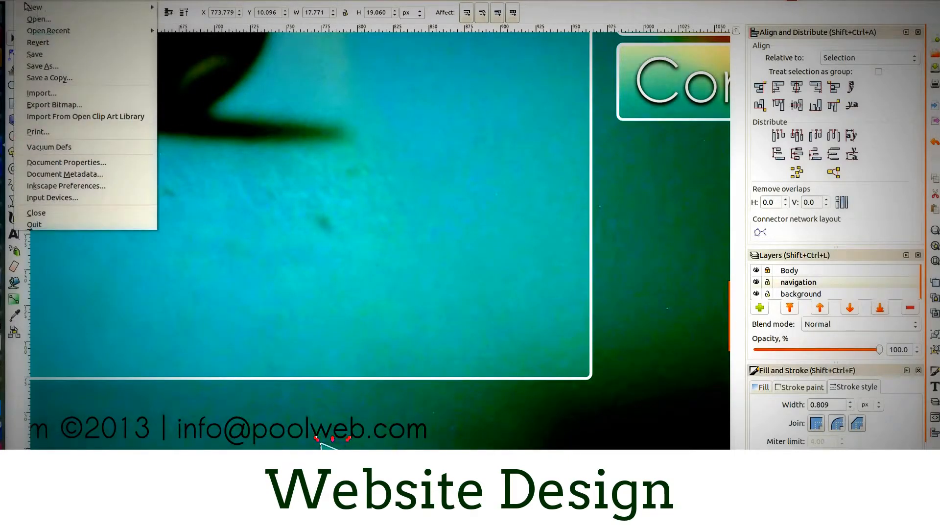
pyautogui.click(52, 105)
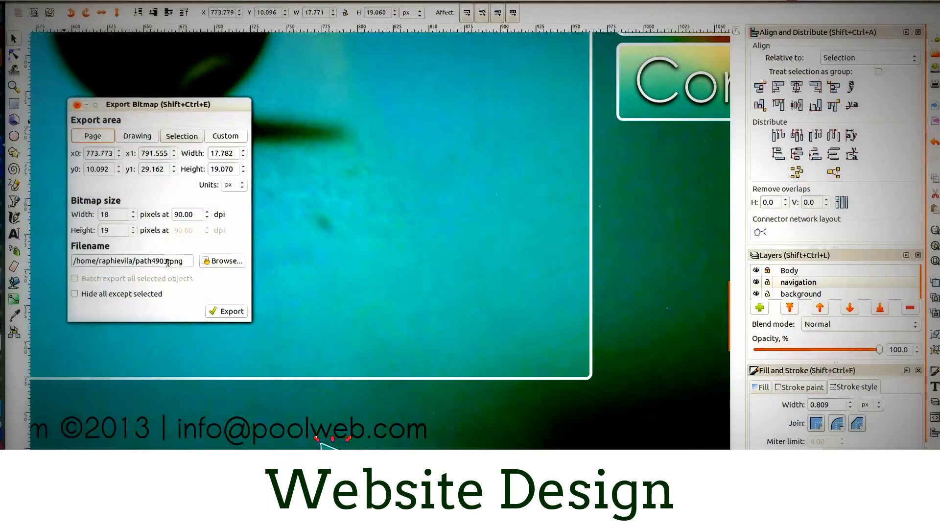
pyautogui.click(210, 261)
pyautogui.click(49, 285)
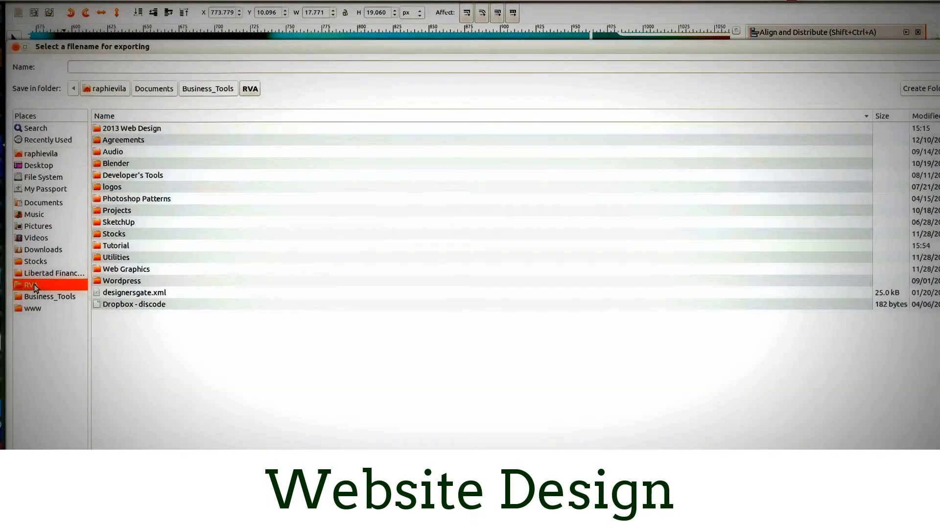
pyautogui.click(110, 246)
pyautogui.doubleClick(111, 245)
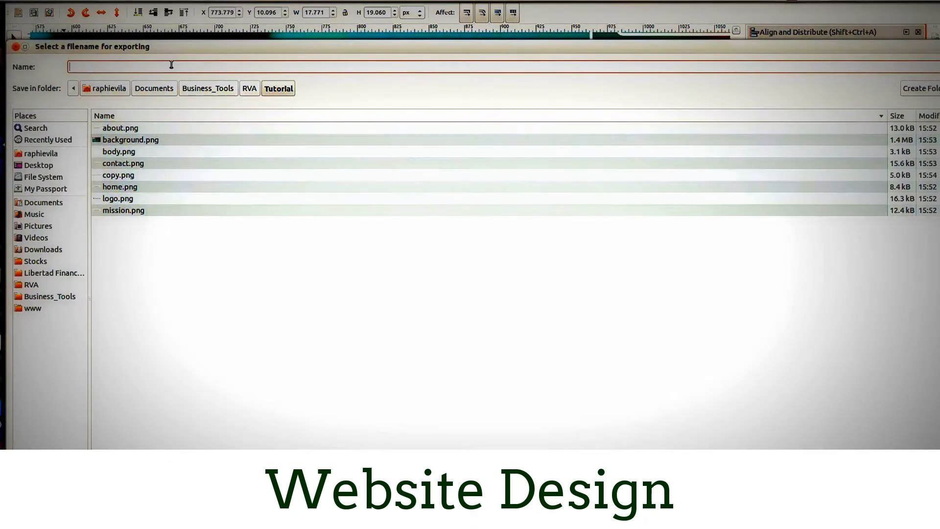
pyautogui.write('pointer')
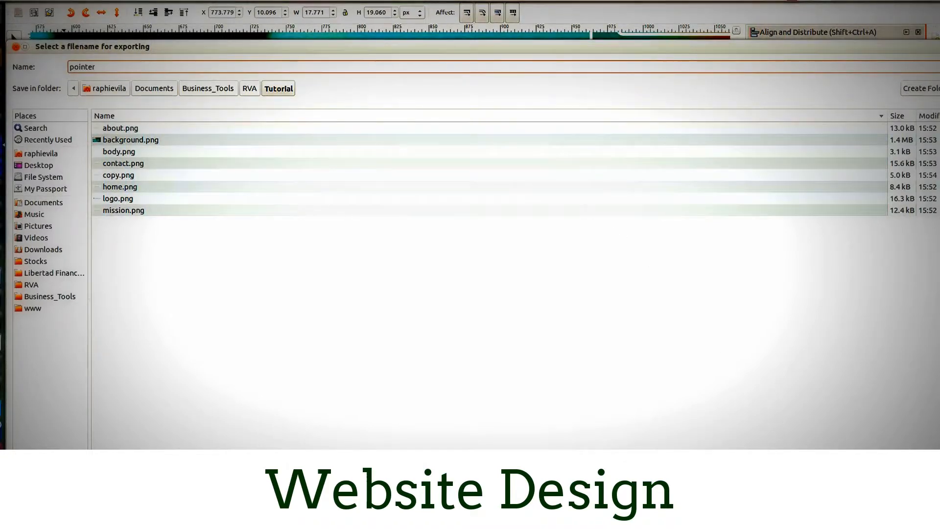
pyautogui.click(926, 514)
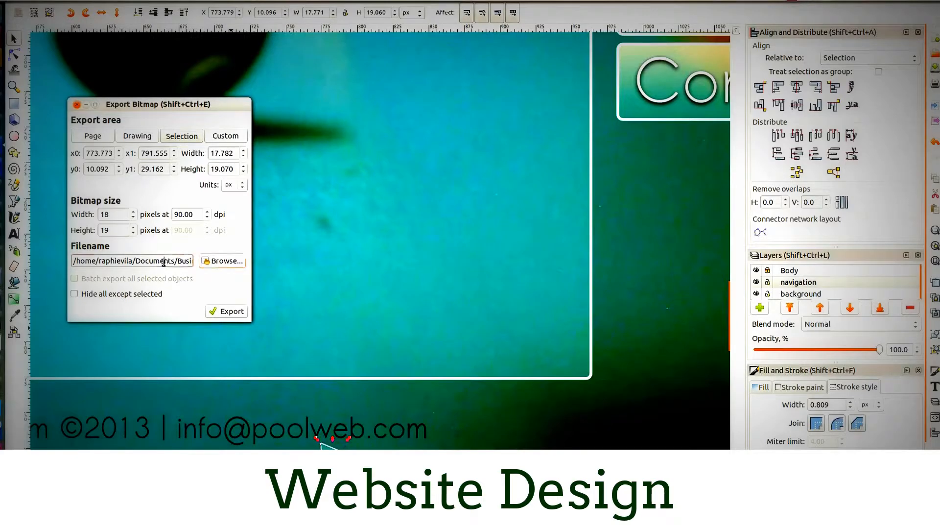
# - Add the .png extension to the pointer file name and export the triangle with the selection as export area
pyautogui.tripleClick(179, 259)
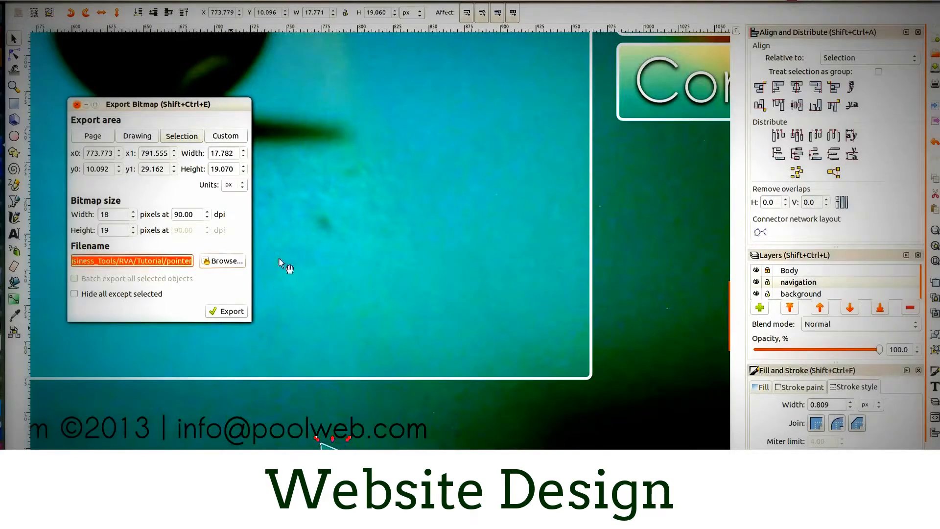
pyautogui.click(192, 260)
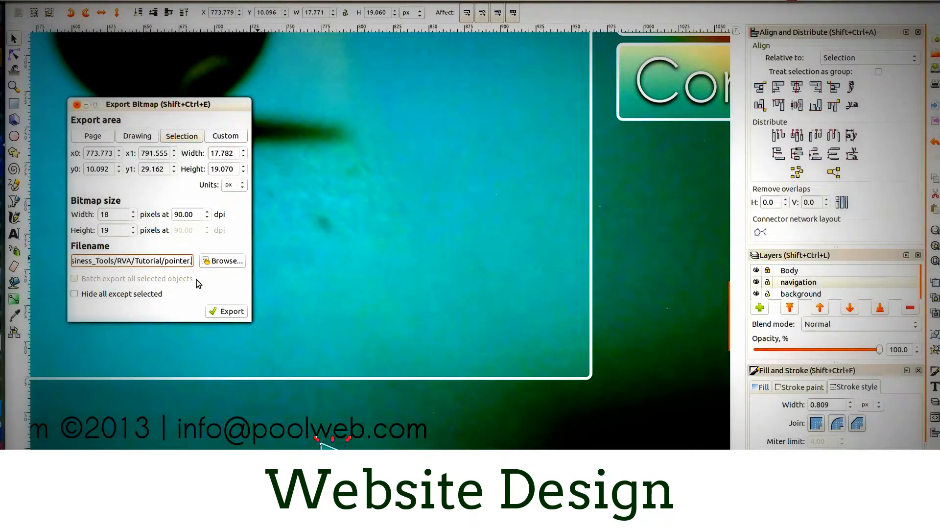
pyautogui.write('png')
pyautogui.click(183, 137)
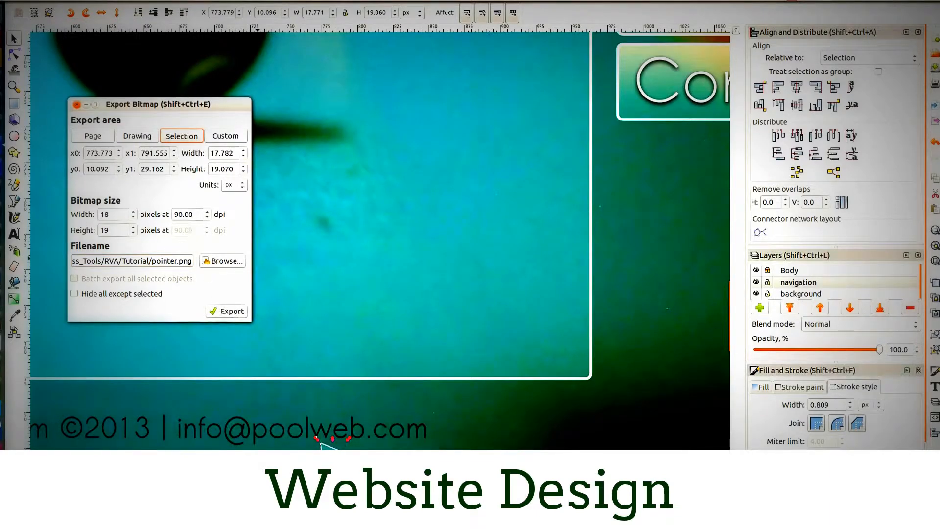
pyautogui.doubleClick(106, 213)
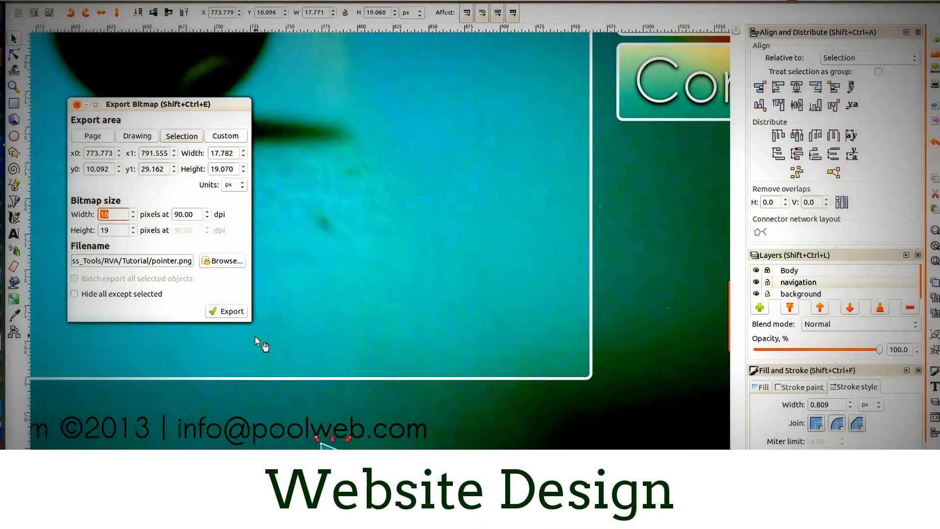
pyautogui.click(228, 313)
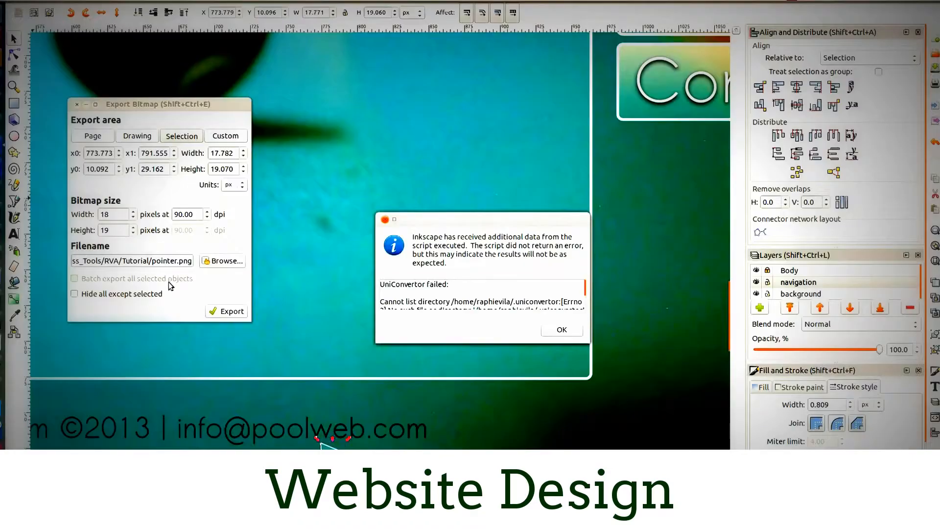
# - Dismiss the script notices and the recurring PostScript options dialog, cancelling it at the end
pyautogui.click(556, 328)
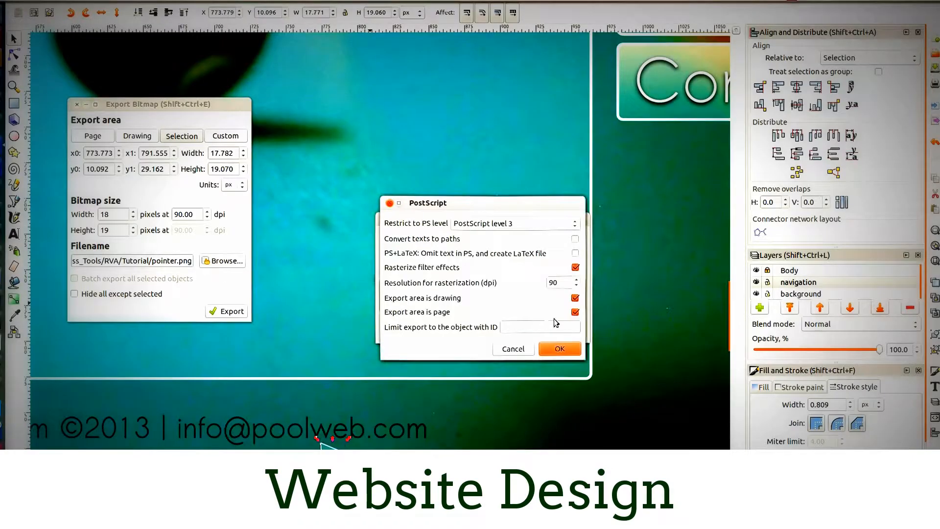
pyautogui.click(534, 284)
pyautogui.click(561, 332)
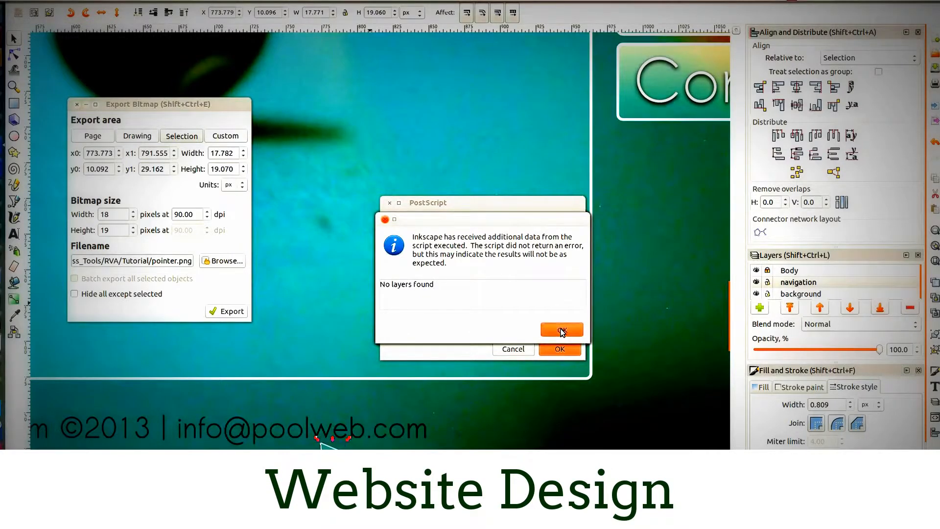
pyautogui.click(562, 332)
pyautogui.click(562, 332)
pyautogui.click(562, 332)
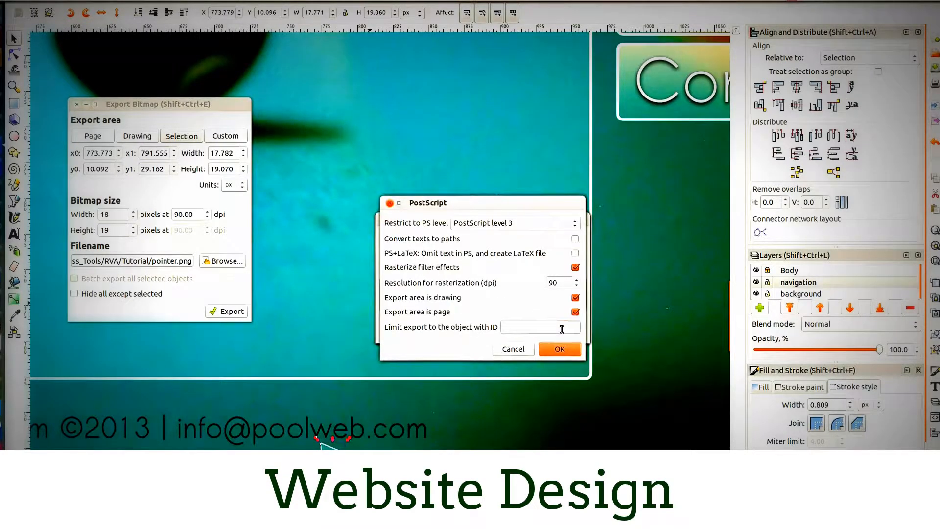
pyautogui.click(558, 349)
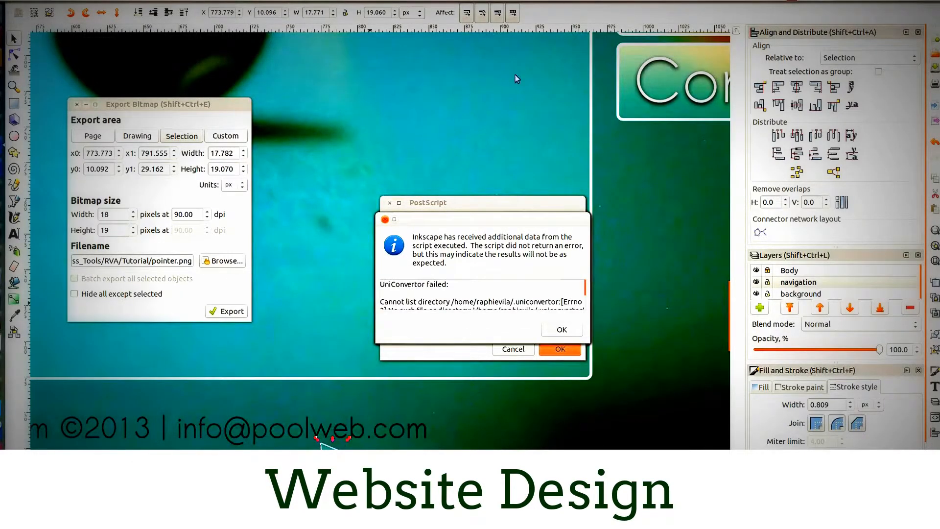
pyautogui.click(562, 330)
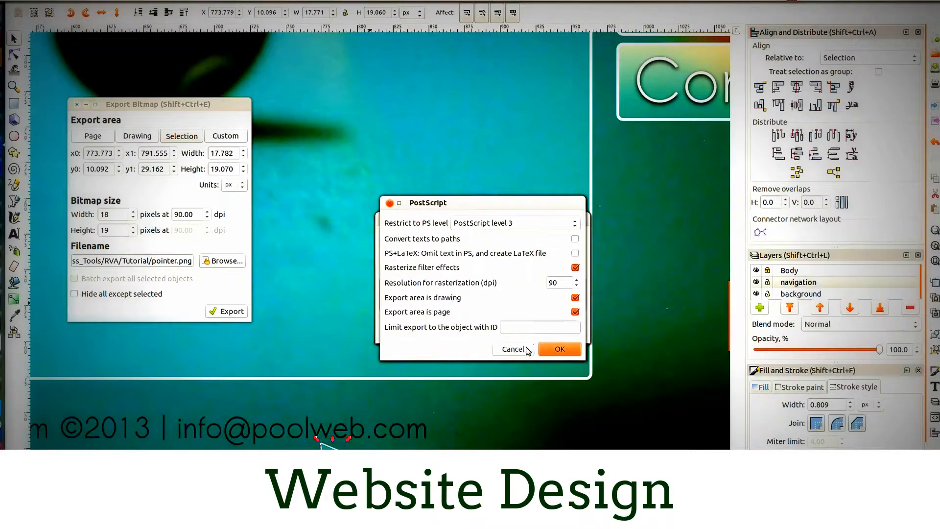
pyautogui.click(543, 349)
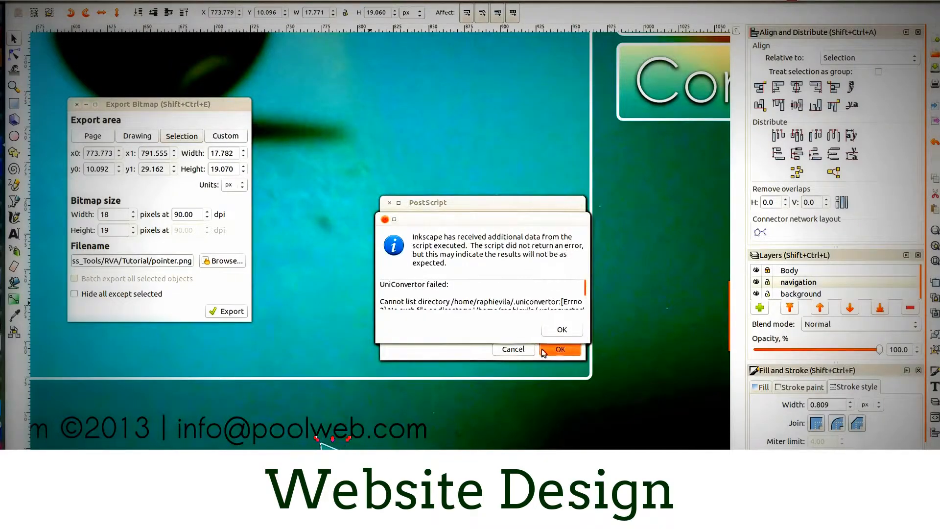
pyautogui.click(557, 328)
pyautogui.click(511, 353)
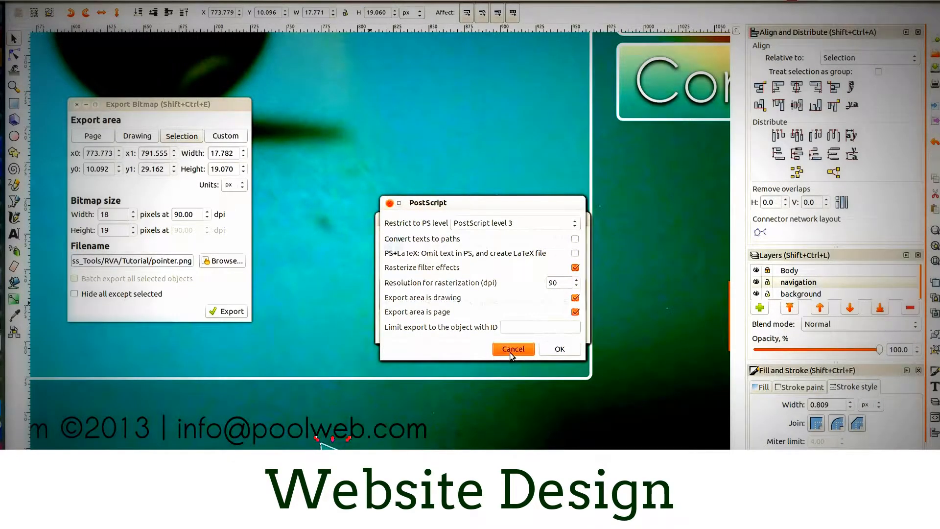
# - Try to dismiss the stacked PostScript options dialogs and script notices, moving one dialog aside
pyautogui.click(509, 351)
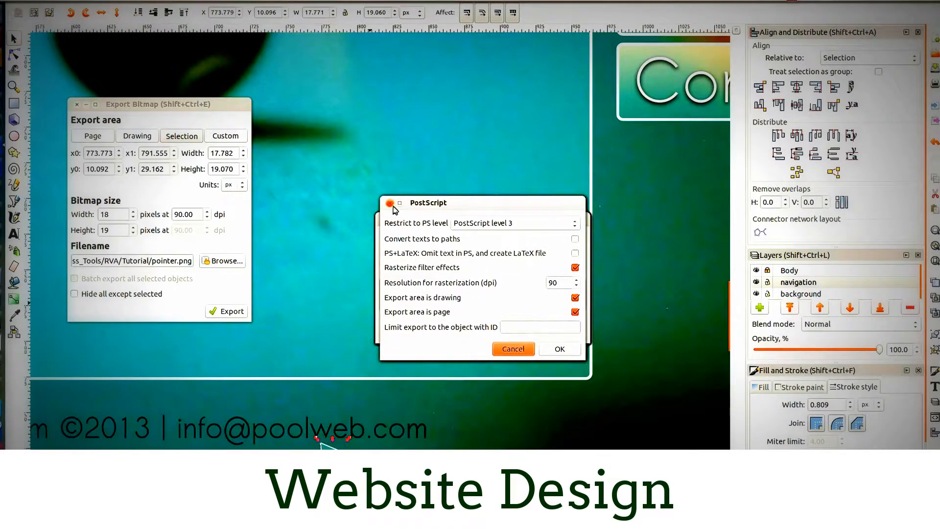
pyautogui.click(559, 348)
pyautogui.click(563, 332)
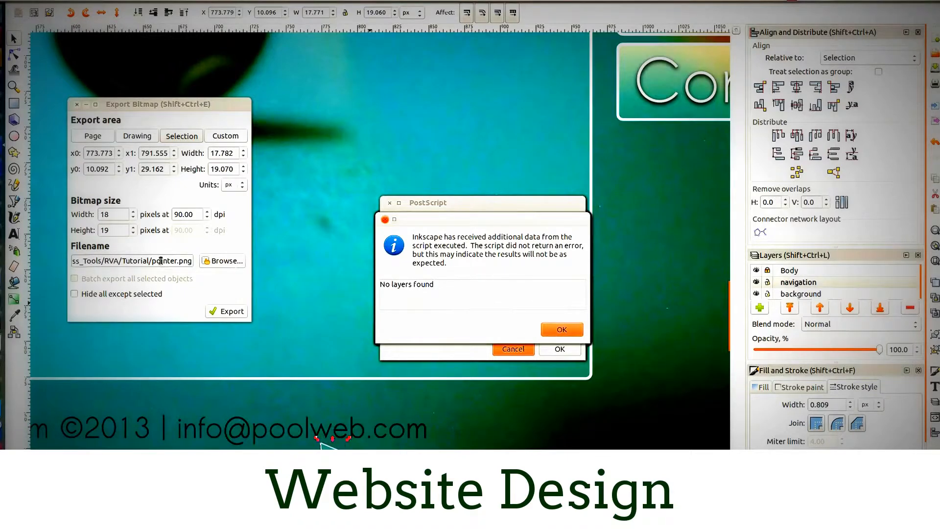
pyautogui.click(551, 330)
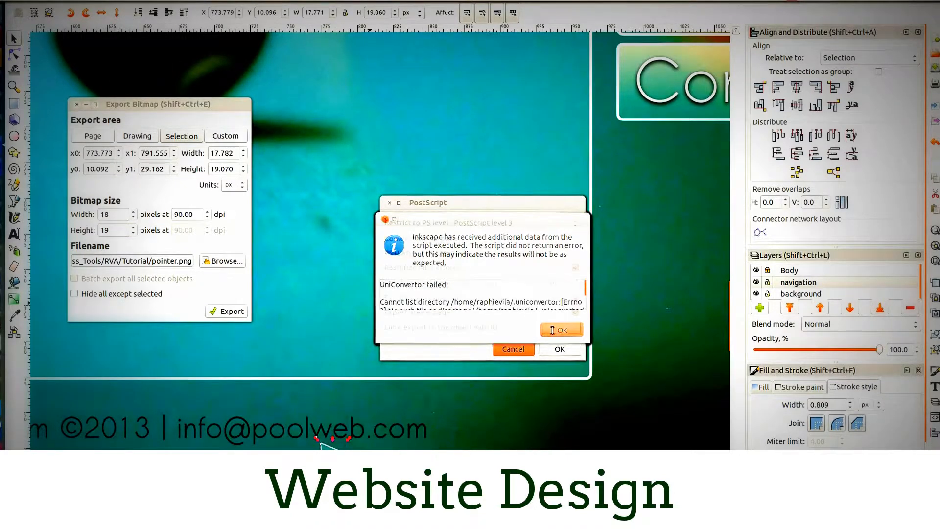
pyautogui.click(552, 330)
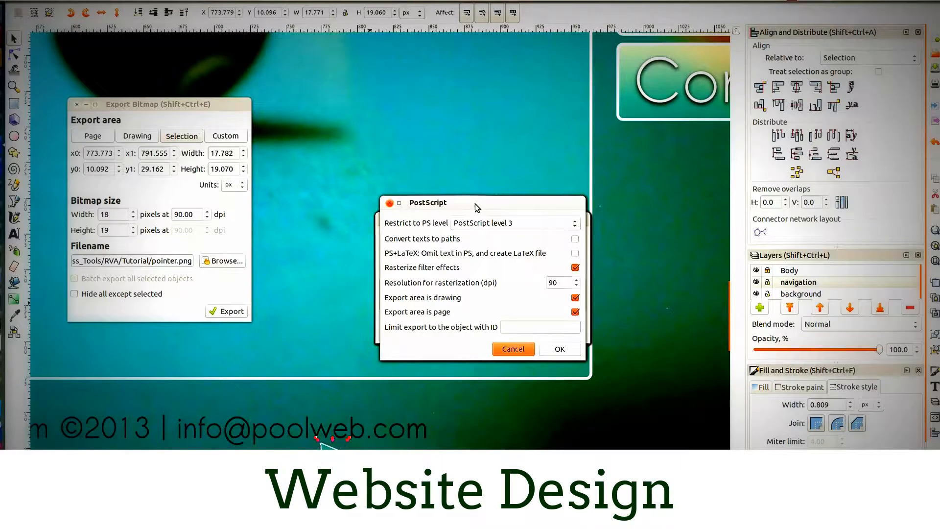
pyautogui.moveTo(475, 204); pyautogui.dragTo(354, 50)
pyautogui.moveTo(513, 216); pyautogui.dragTo(513, 216)
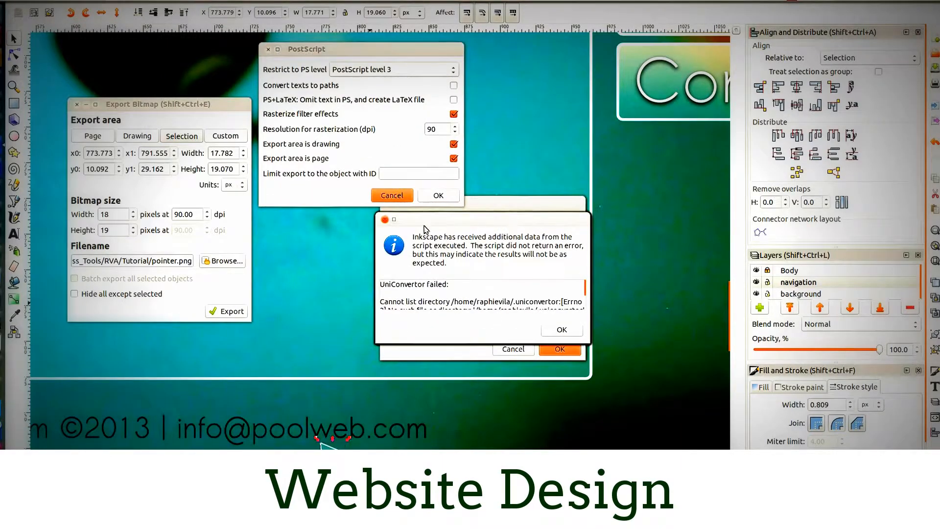
pyautogui.click(384, 220)
pyautogui.click(384, 221)
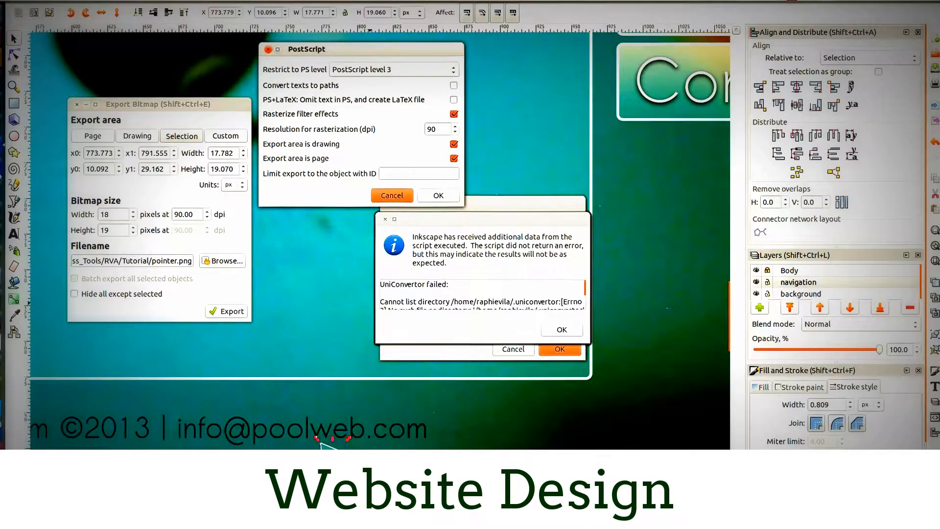
# - Quit Inkscape from the launcher together with all its open dialogs and documents
pyautogui.rightClick(3, 166)
pyautogui.click(39, 199)
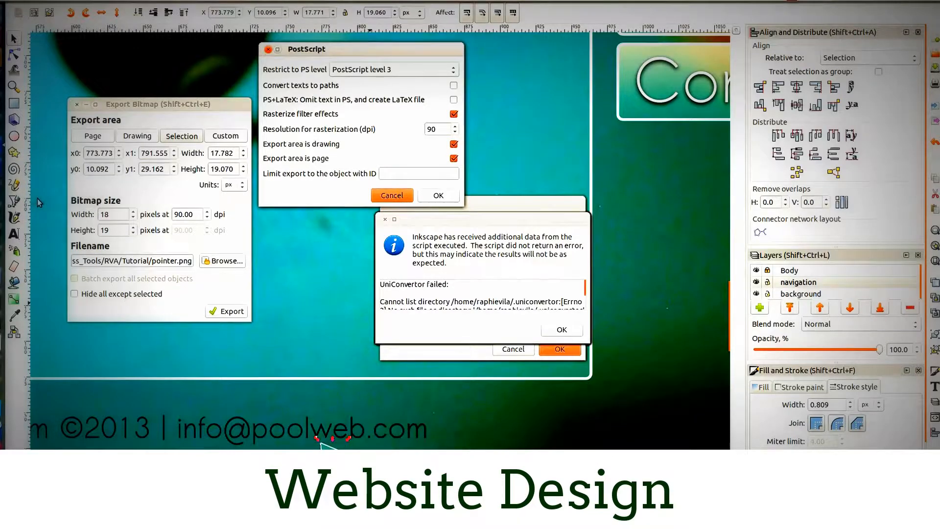
pyautogui.rightClick(3, 145)
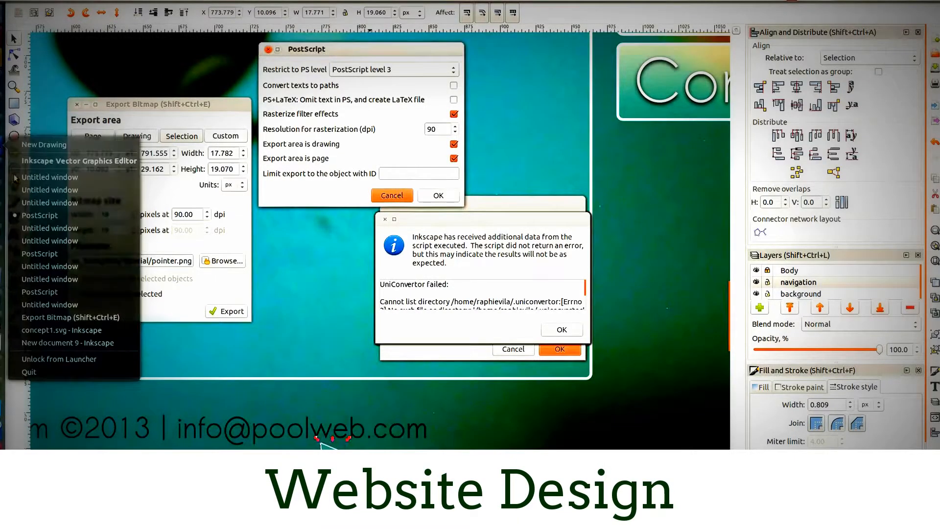
pyautogui.click(39, 373)
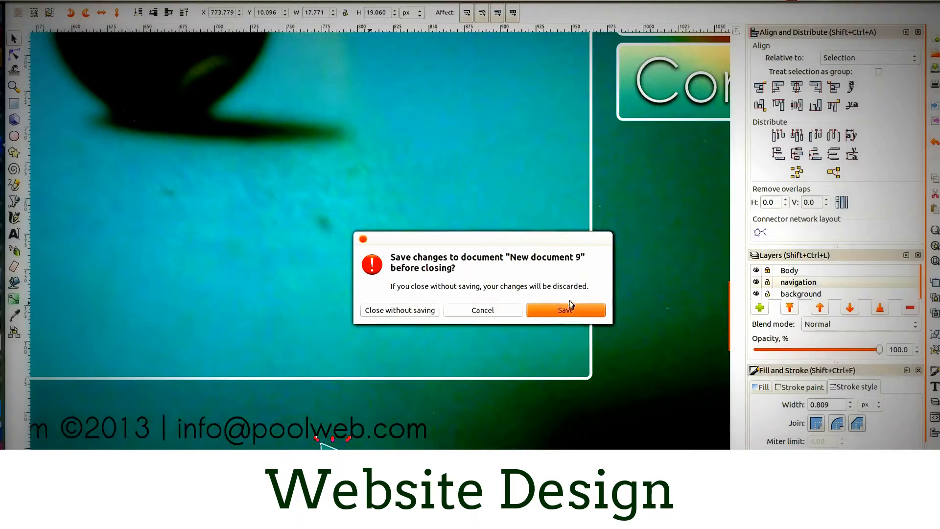
# - Save the new document as simple-layout.svg in the RVA/Tutorial folder, and save the changes to concept1.svg
pyautogui.click(563, 311)
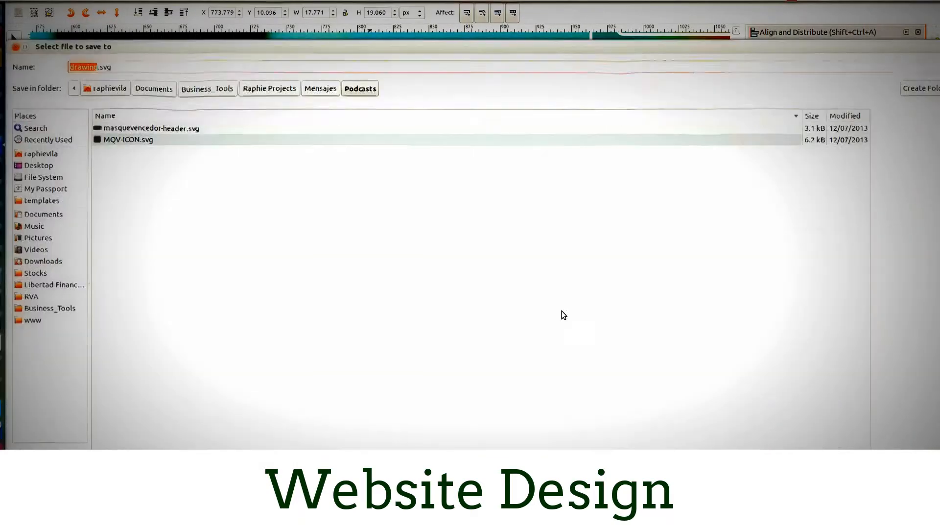
pyautogui.click(31, 296)
pyautogui.doubleClick(111, 249)
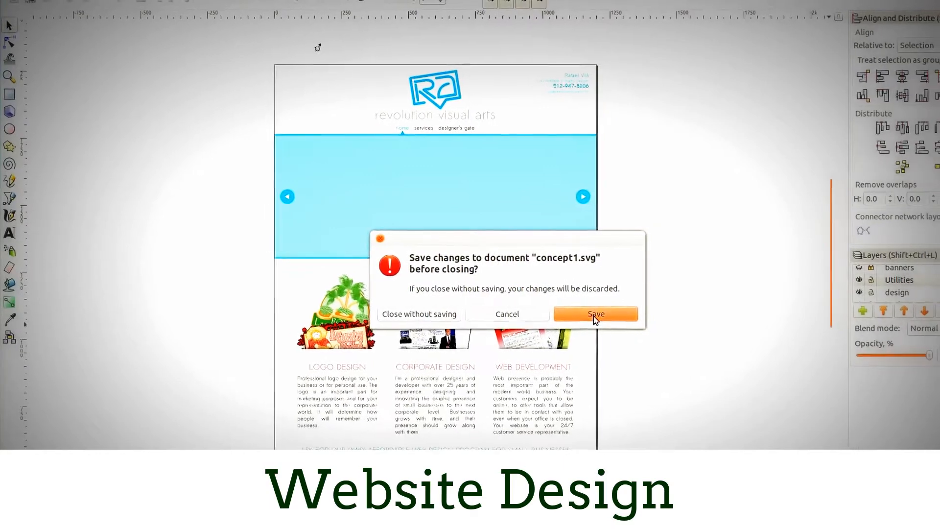
pyautogui.click(603, 317)
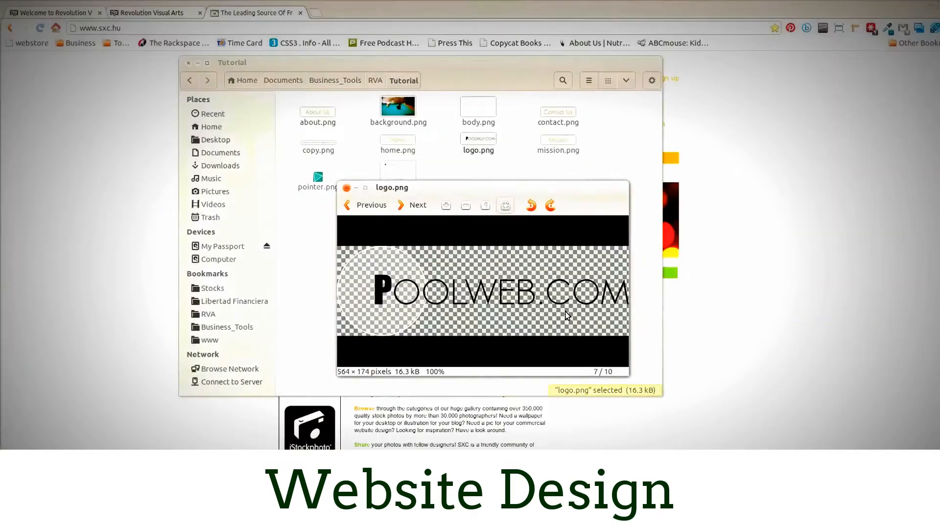
# - Close the logo.png preview and look at simple-layout.svg in the image viewer
pyautogui.click(346, 188)
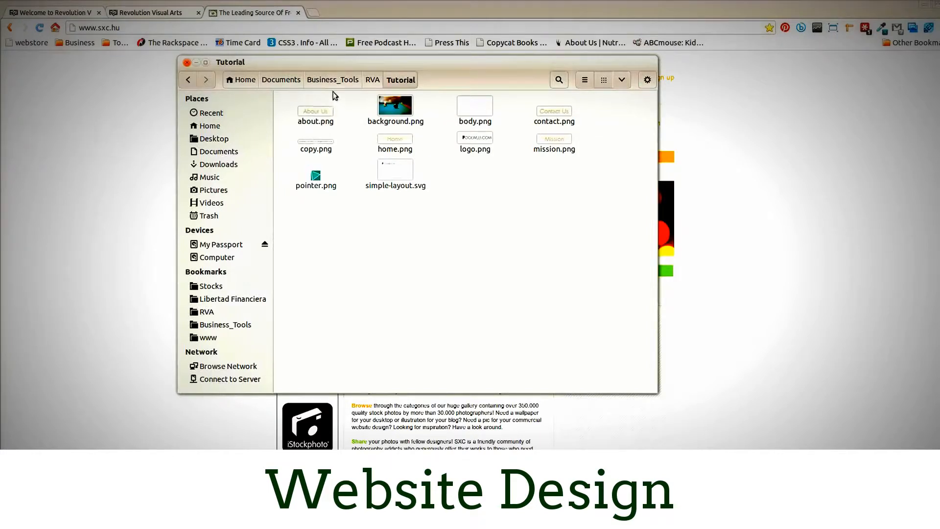
pyautogui.click(322, 189)
pyautogui.click(348, 228)
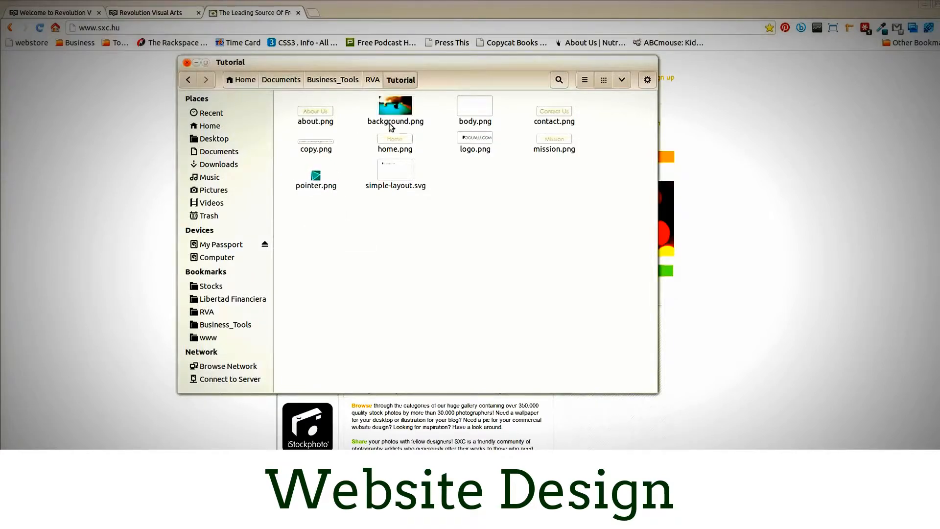
pyautogui.doubleClick(391, 169)
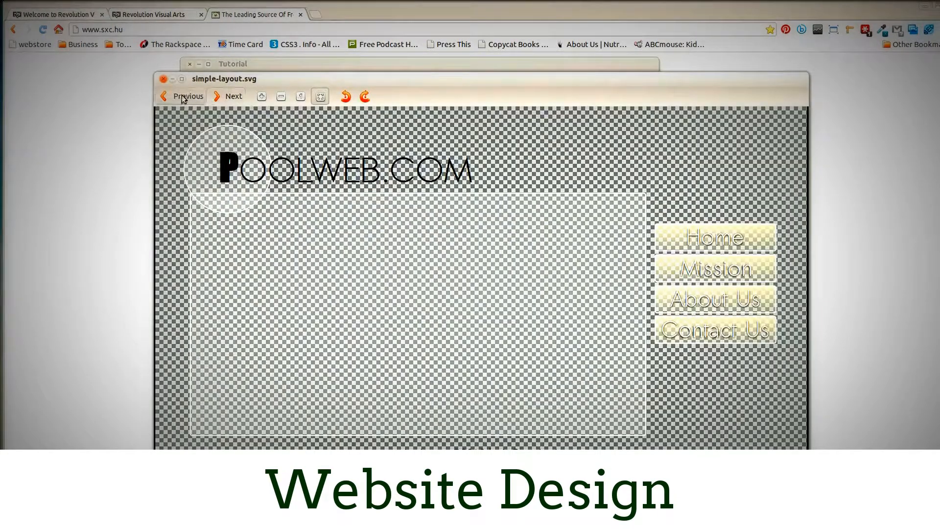
pyautogui.click(163, 79)
# - Open simple-layout.svg from the Tutorial folder in Inkscape
pyautogui.rightClick(388, 178)
pyautogui.moveTo(465, 198)
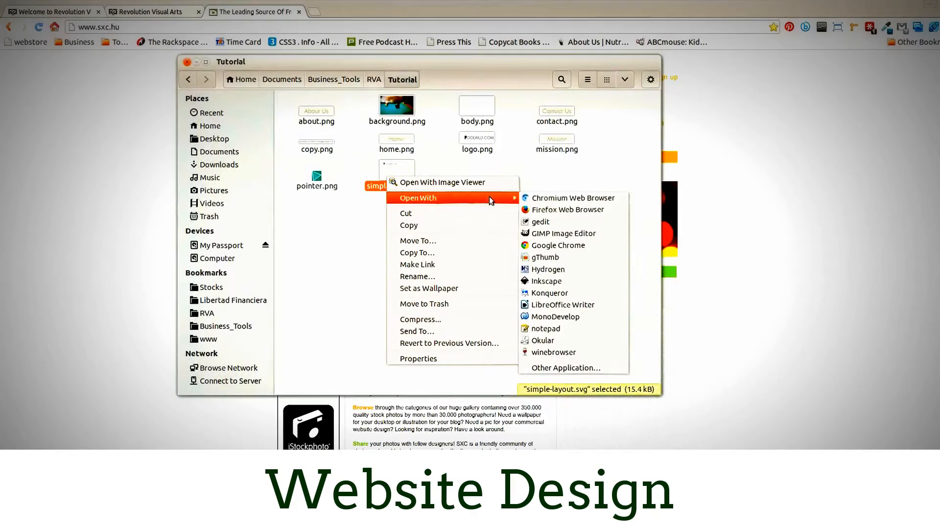
pyautogui.click(549, 280)
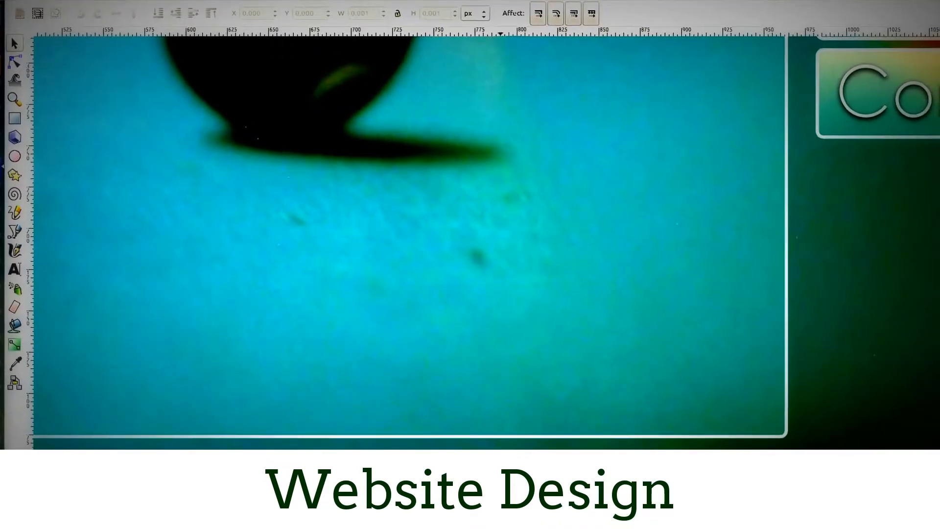
# - Select the pointer triangle and export it again over pointer.png with everything except the selection hidden
pyautogui.click(498, 526)
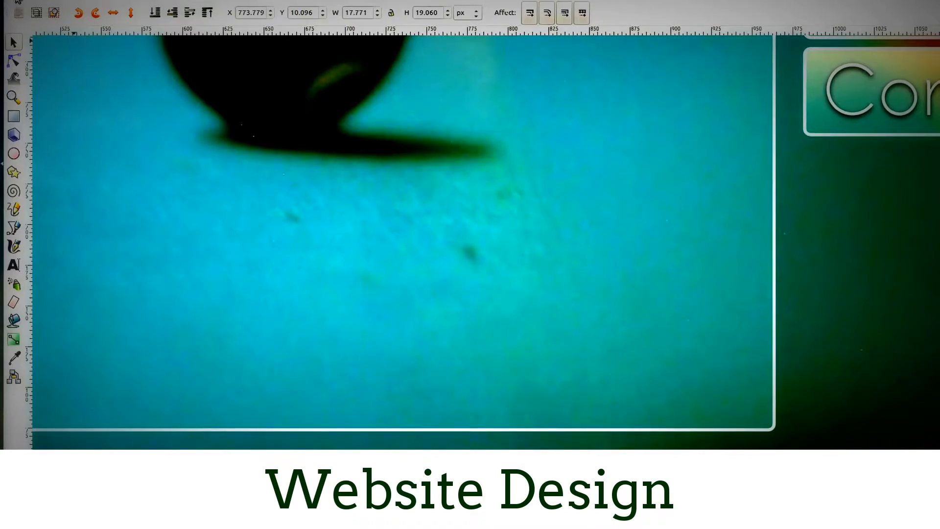
pyautogui.click(21, 1)
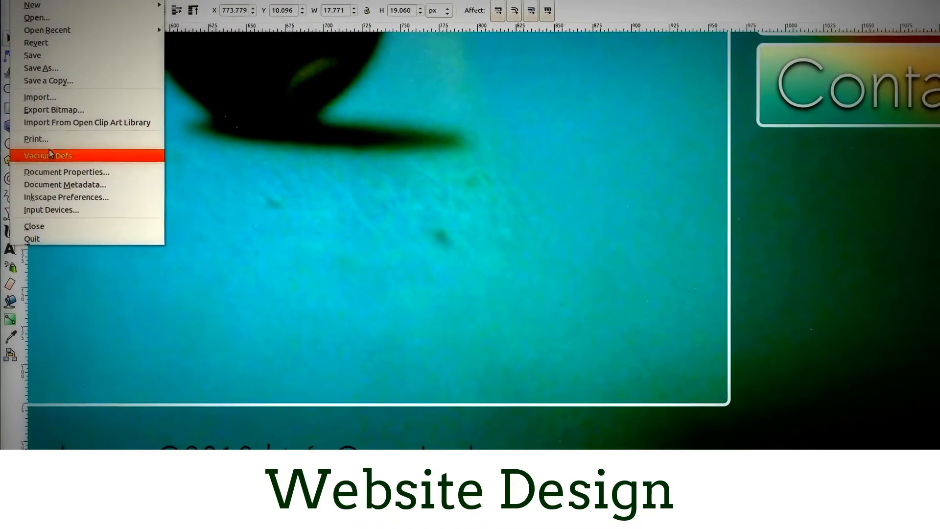
pyautogui.click(58, 116)
pyautogui.moveTo(149, 265); pyautogui.dragTo(208, 265)
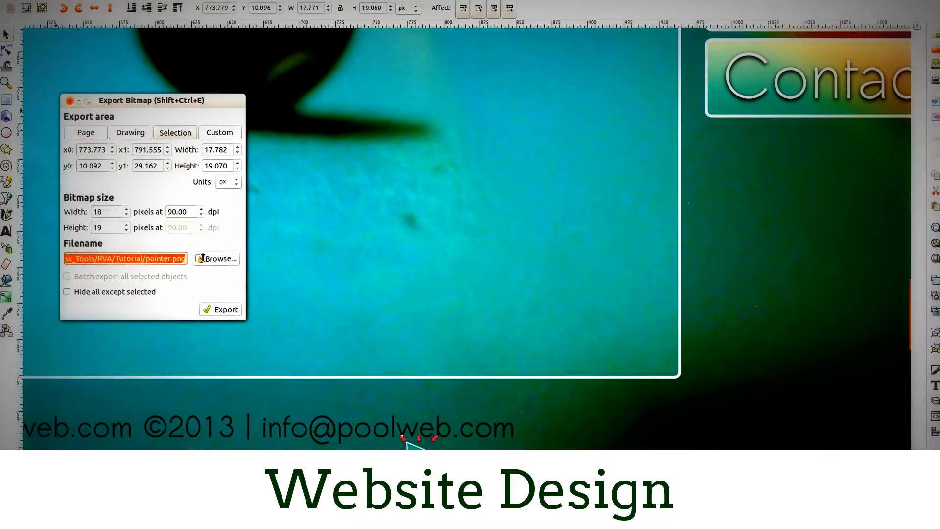
pyautogui.click(146, 292)
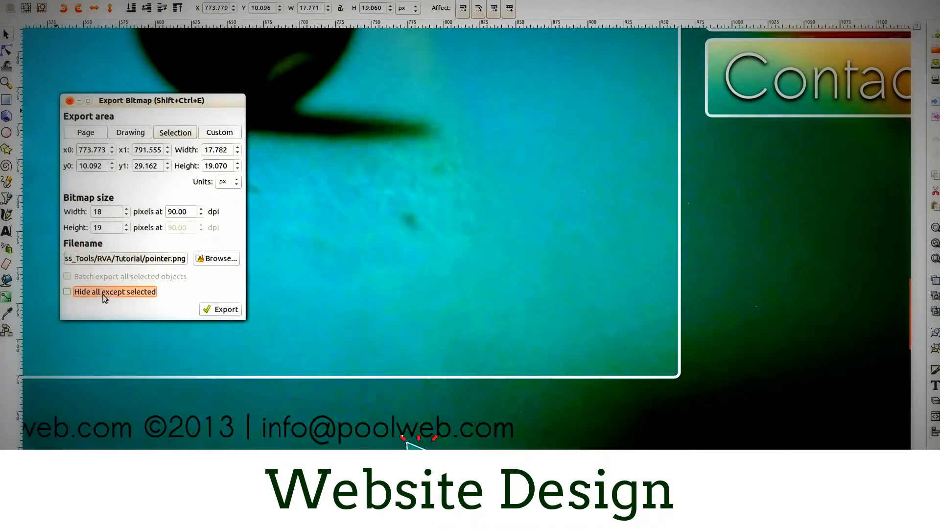
pyautogui.click(222, 309)
pyautogui.click(559, 317)
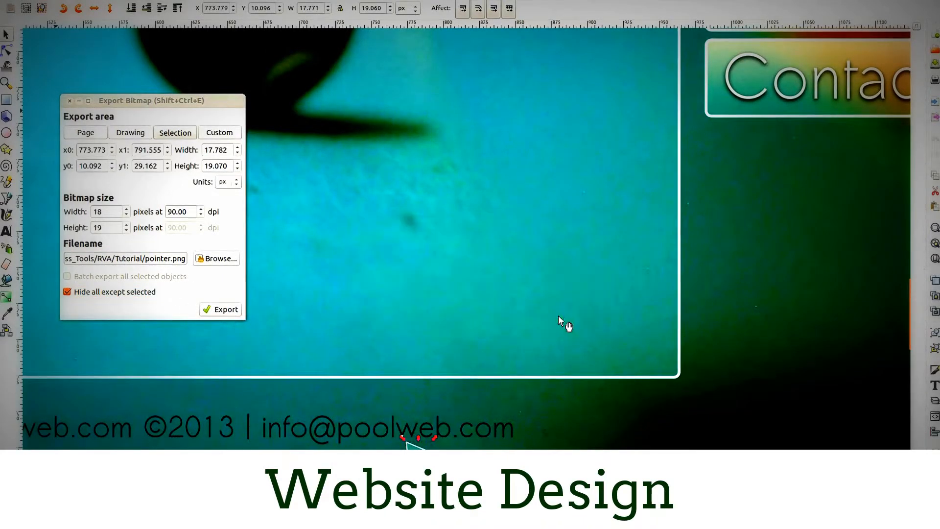
pyautogui.click(69, 102)
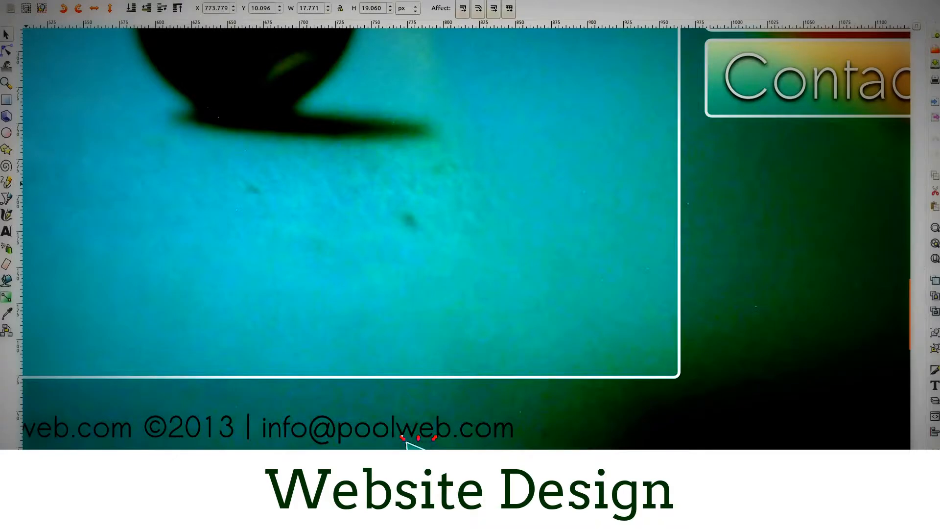
pyautogui.click(2, 186)
pyautogui.moveTo(302, 206); pyautogui.dragTo(599, 114)
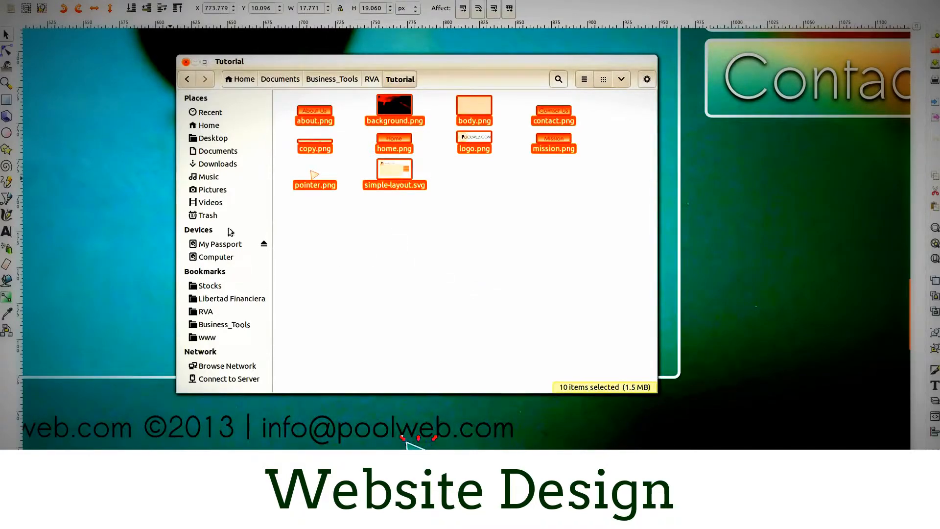
pyautogui.click(207, 336)
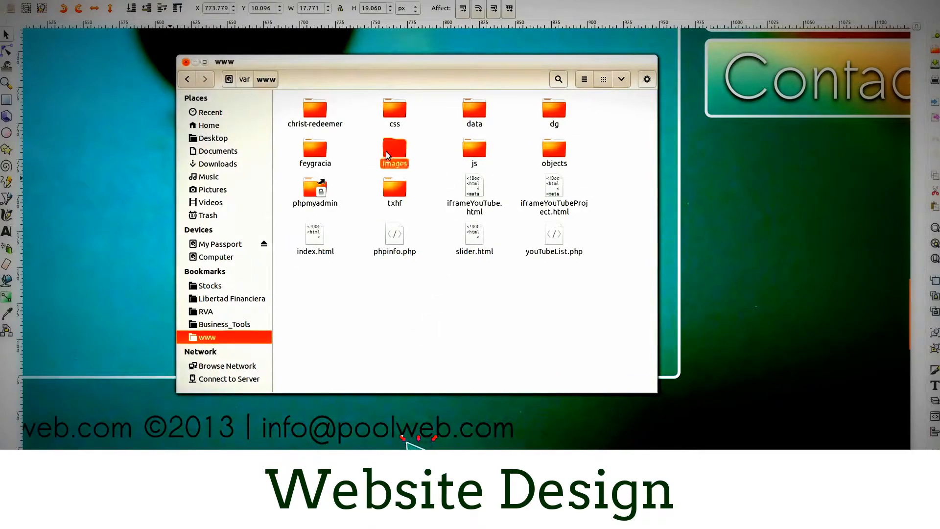
pyautogui.doubleClick(387, 149)
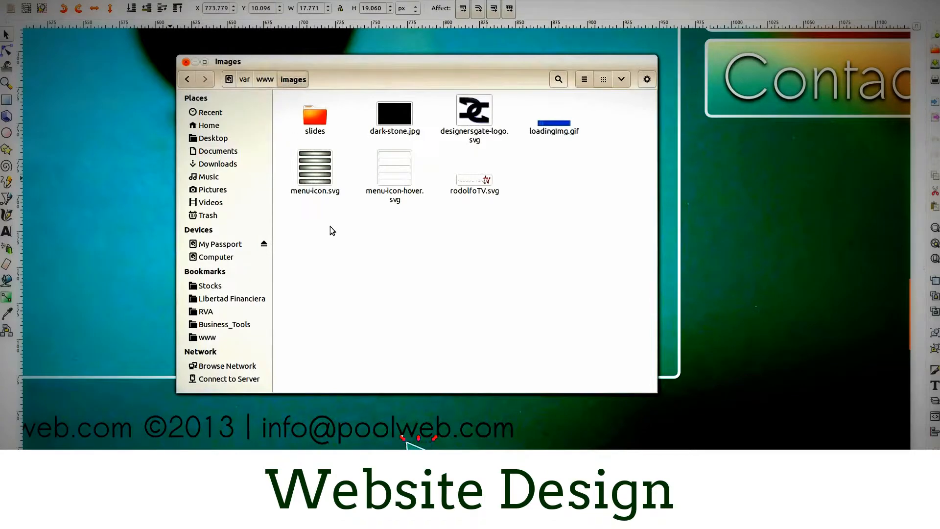
# - Create a folder named tutorial inside the www/images folder
pyautogui.rightClick(486, 283)
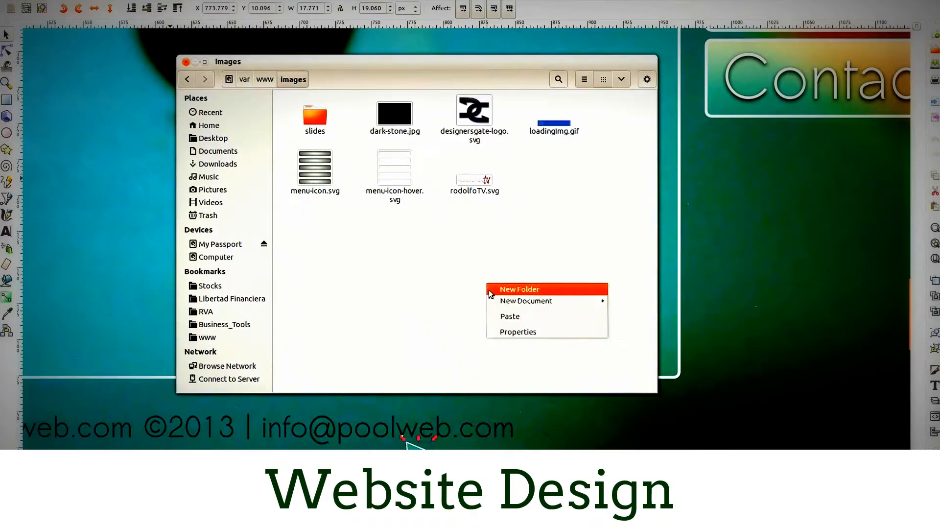
pyautogui.click(521, 294)
pyautogui.write('tutori')
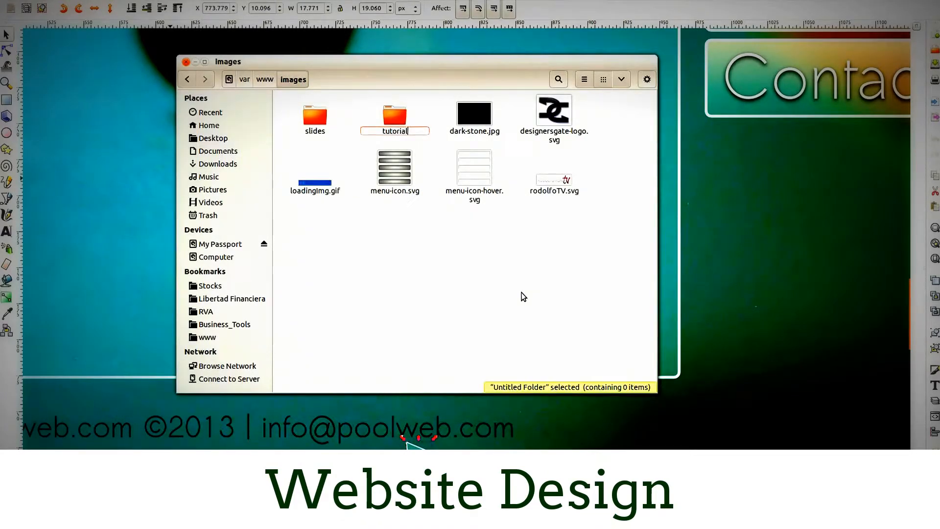
pyautogui.write('al')
pyautogui.click(521, 294)
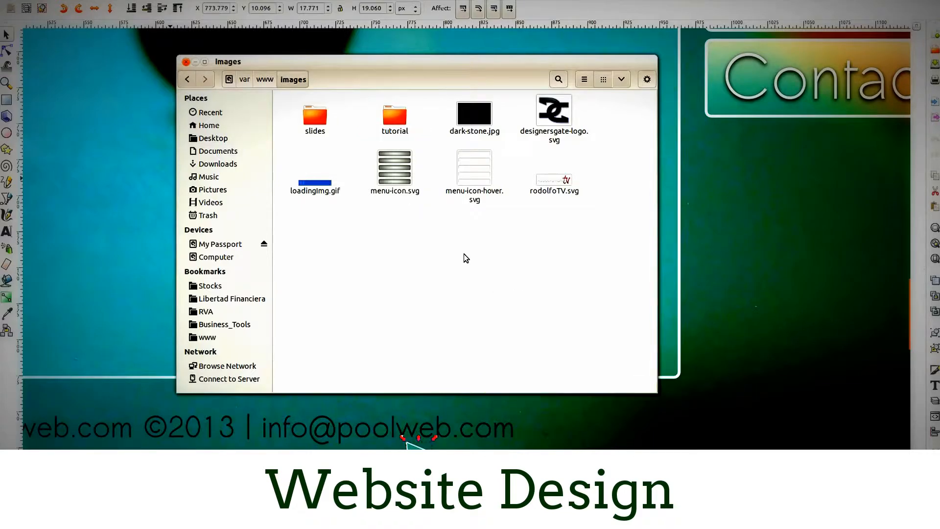
# - Paste the copied design files into the new tutorial folder
pyautogui.doubleClick(396, 115)
pyautogui.hotkey('ctrl', 'v')
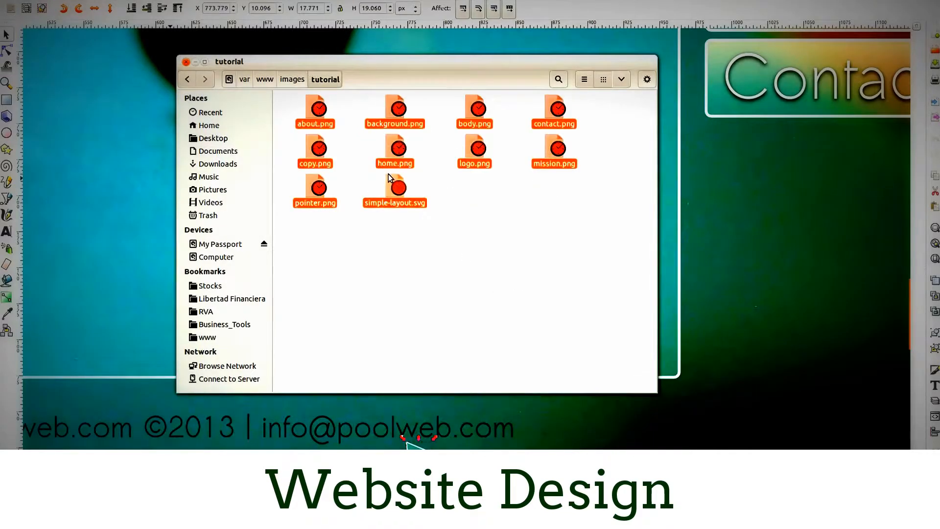
pyautogui.click(441, 240)
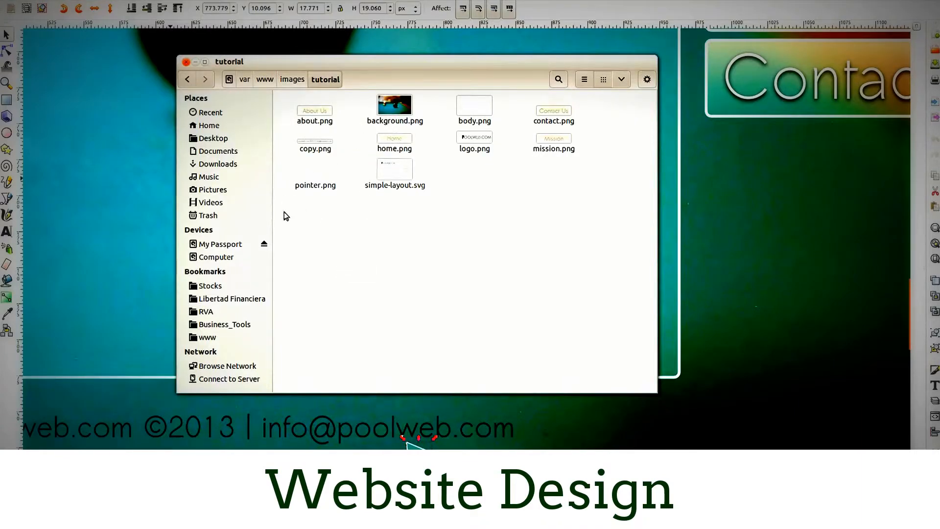
# - Close the file manager and dismiss the Ubuntu error report, ignoring future problems of this type
pyautogui.click(186, 62)
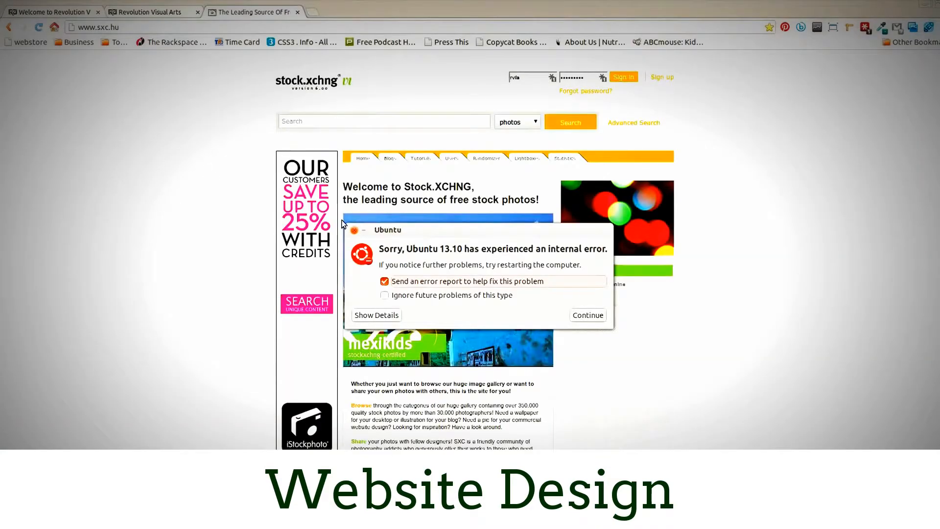
pyautogui.click(384, 295)
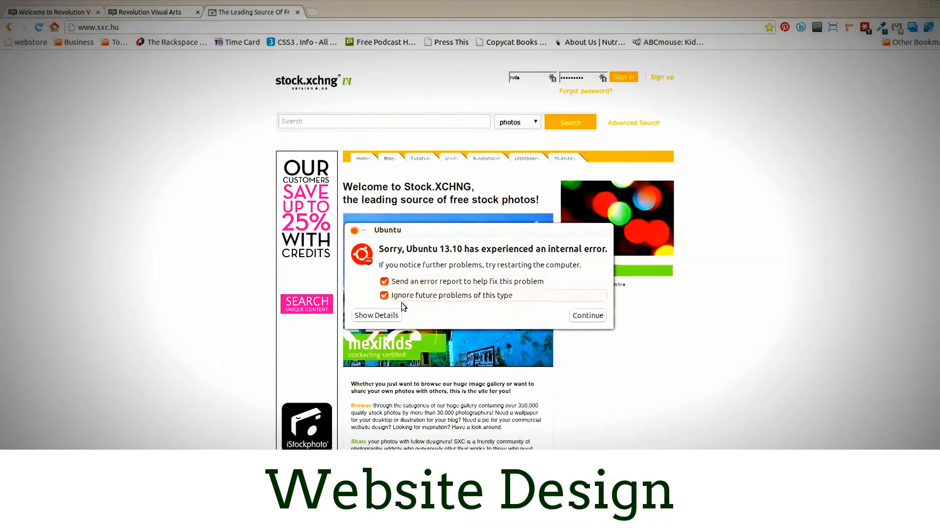
pyautogui.click(589, 315)
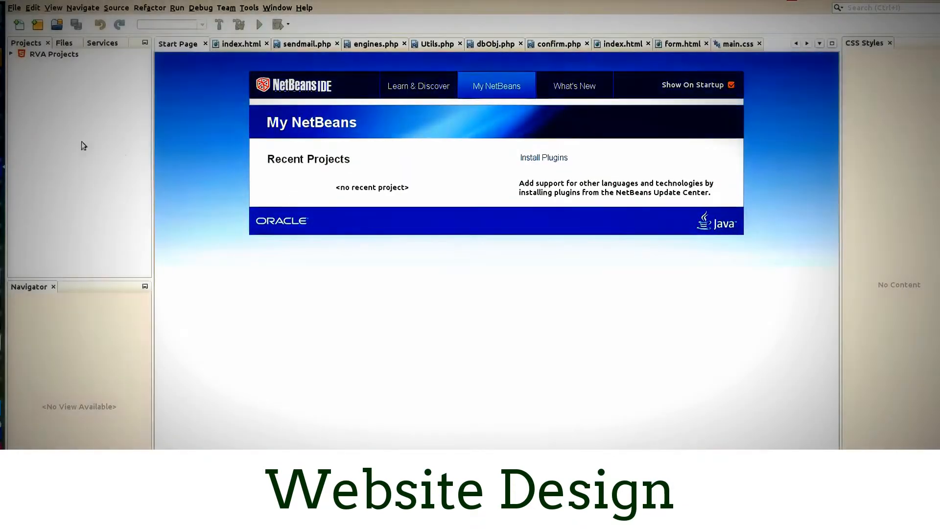
# - Browse the RVA Projects site root, collapse the feygracia folder and check the images folder for the tutorial folder
pyautogui.click(13, 55)
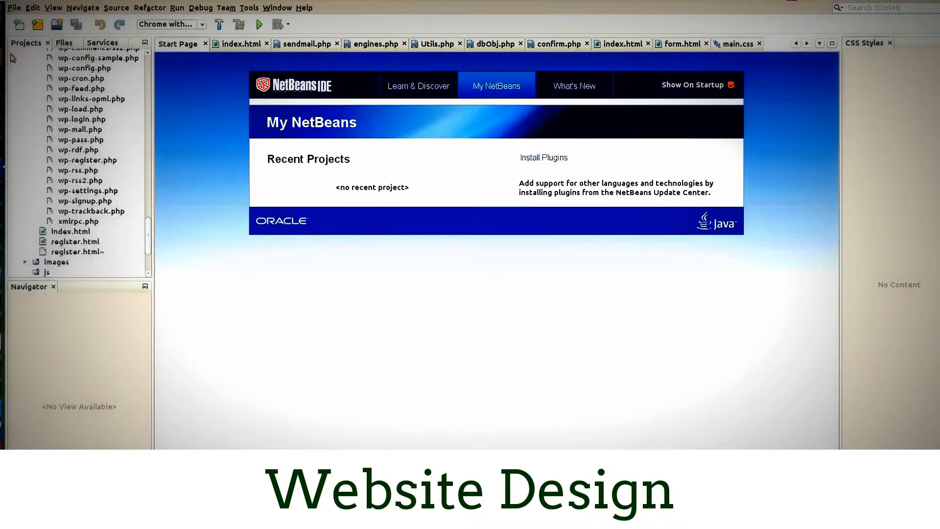
pyautogui.scroll(8, 79, 175)
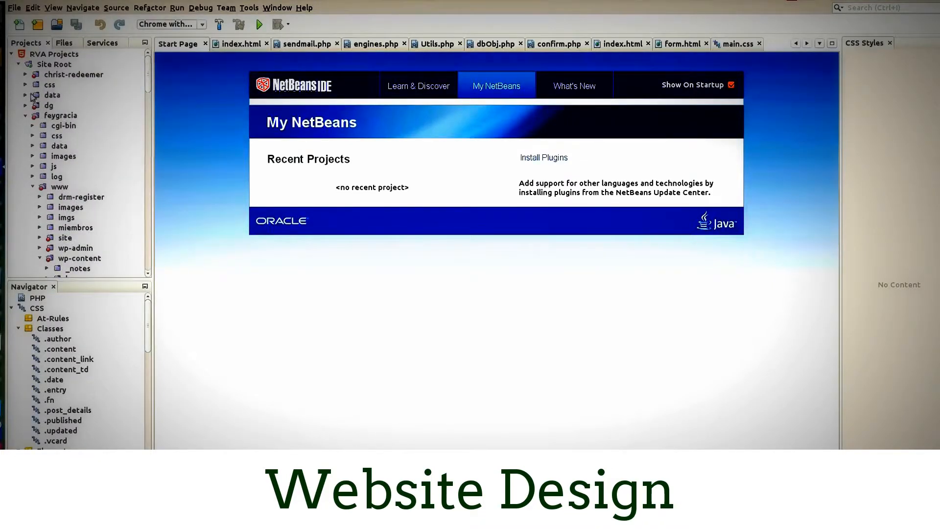
pyautogui.click(25, 115)
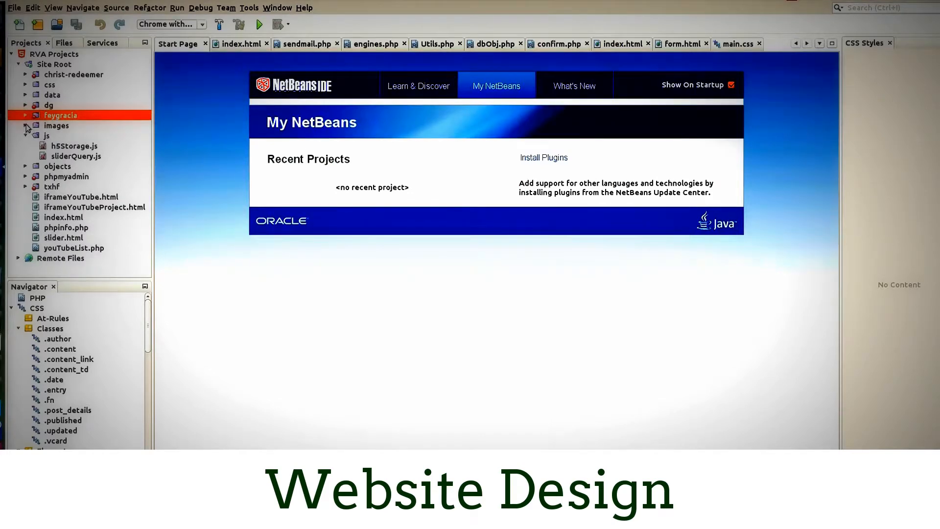
pyautogui.click(26, 125)
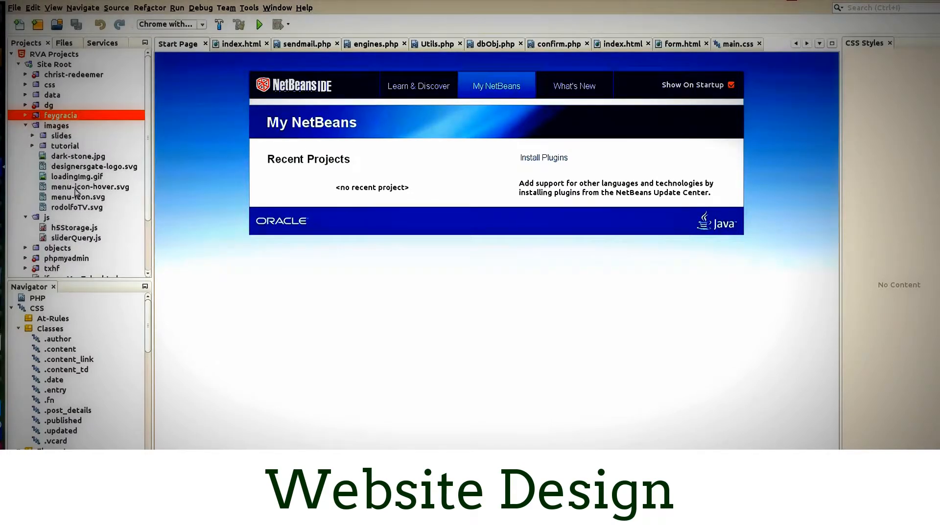
pyautogui.click(26, 126)
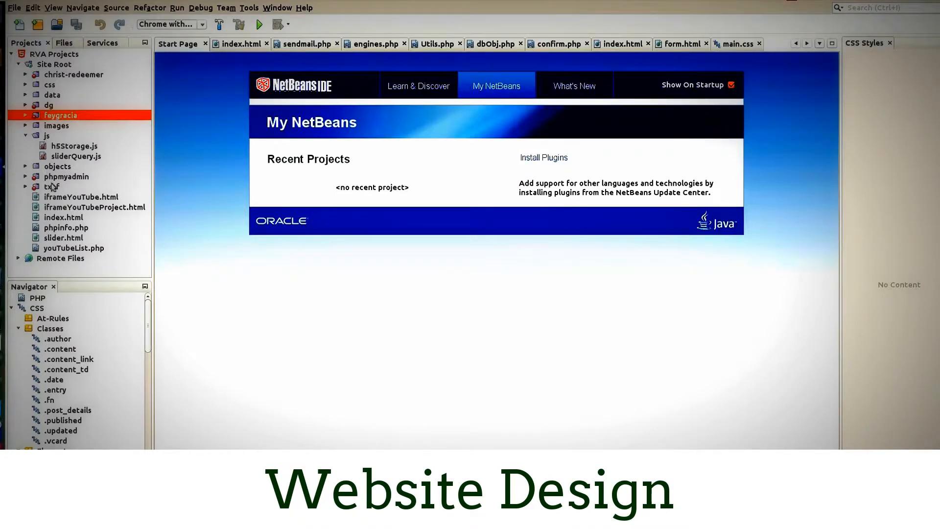
# - Create a new HTML file named inkscape_layout in the Site Root of RVA Projects
pyautogui.rightClick(51, 66)
pyautogui.moveTo(93, 72)
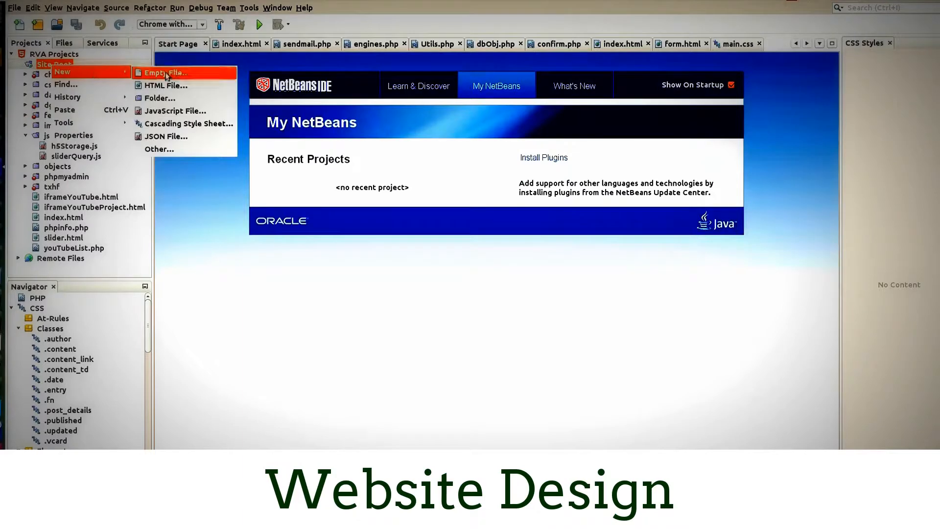
pyautogui.click(166, 86)
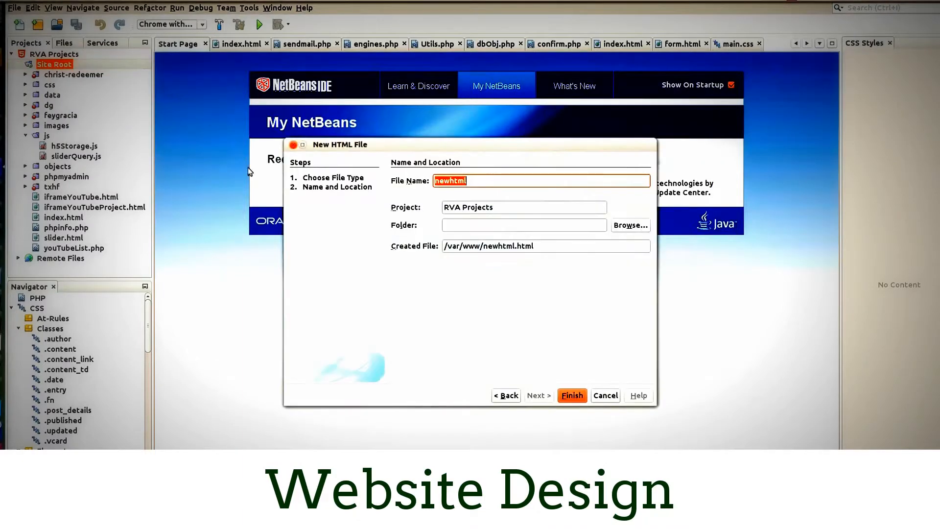
pyautogui.write('i')
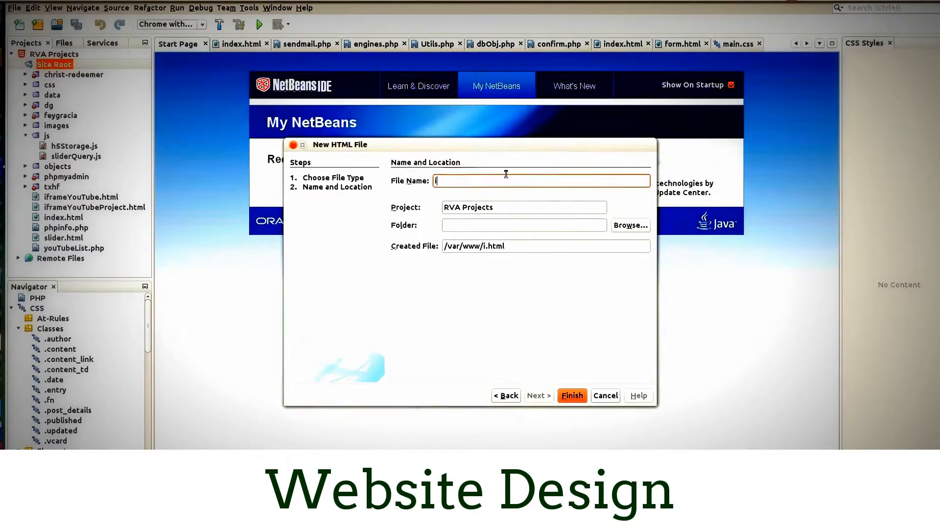
pyautogui.write('nksc')
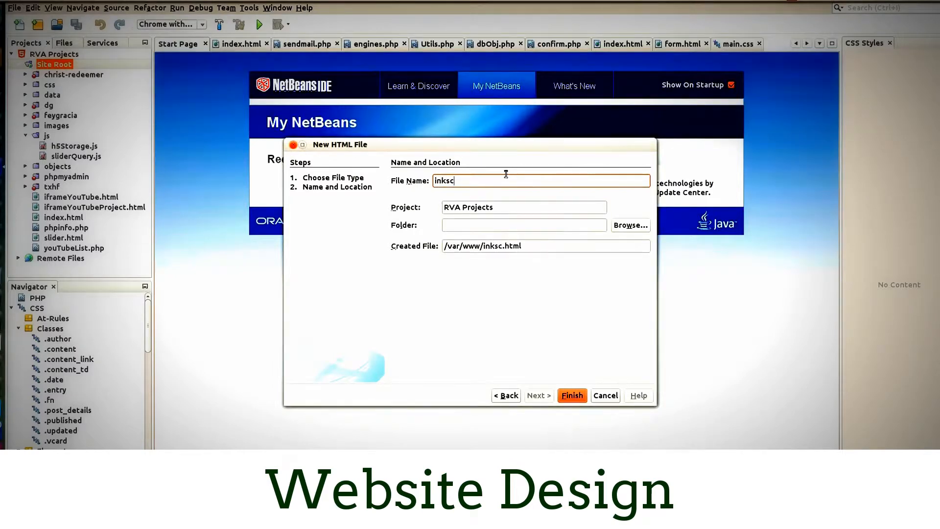
pyautogui.write('ape_layout')
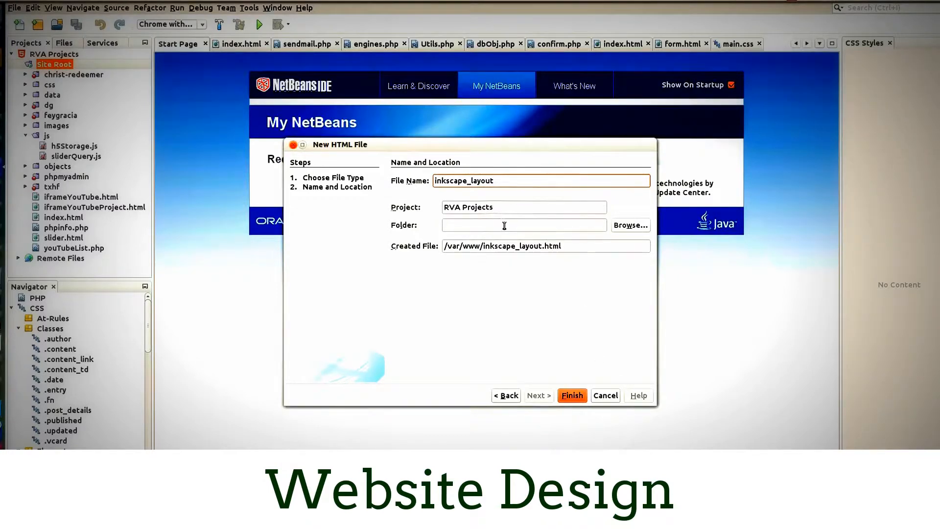
pyautogui.click(571, 396)
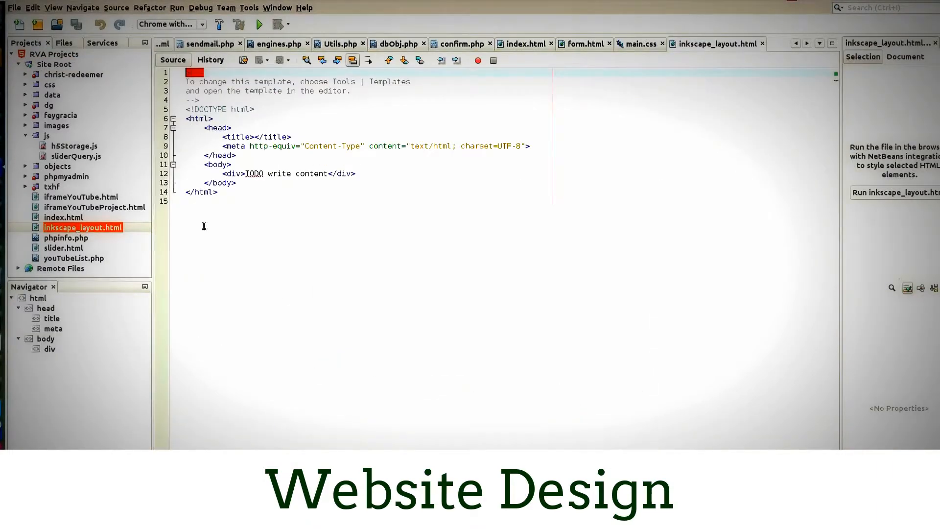
# - Remove the template comment above the doctype and set the page title to Inkscape Layout Tutorial
pyautogui.moveTo(259, 100); pyautogui.dragTo(136, 41)
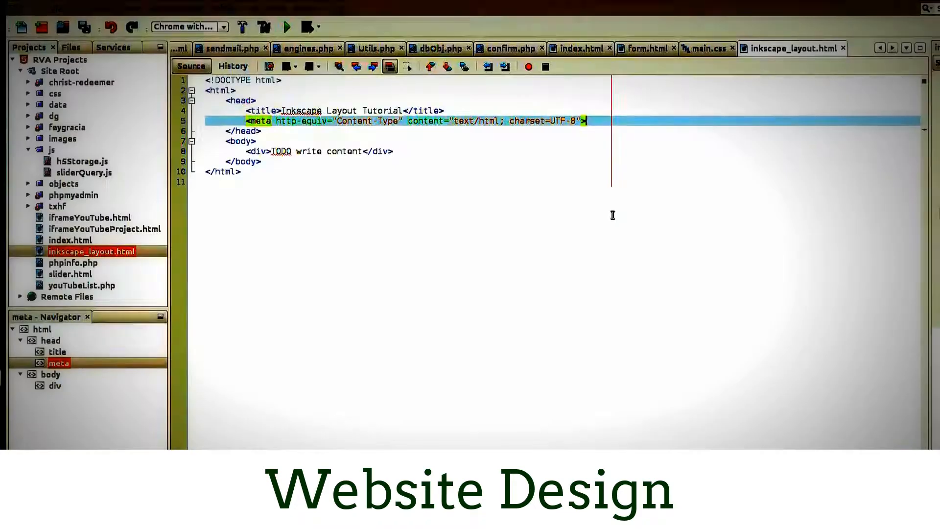
# - Add a style element of type text/css below the meta tag in the head
pyautogui.press('Return')
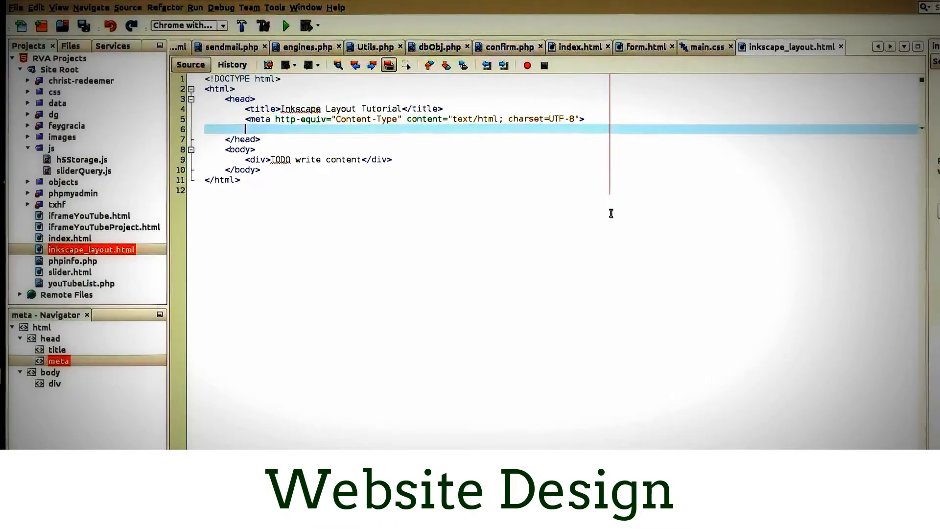
pyautogui.write('<')
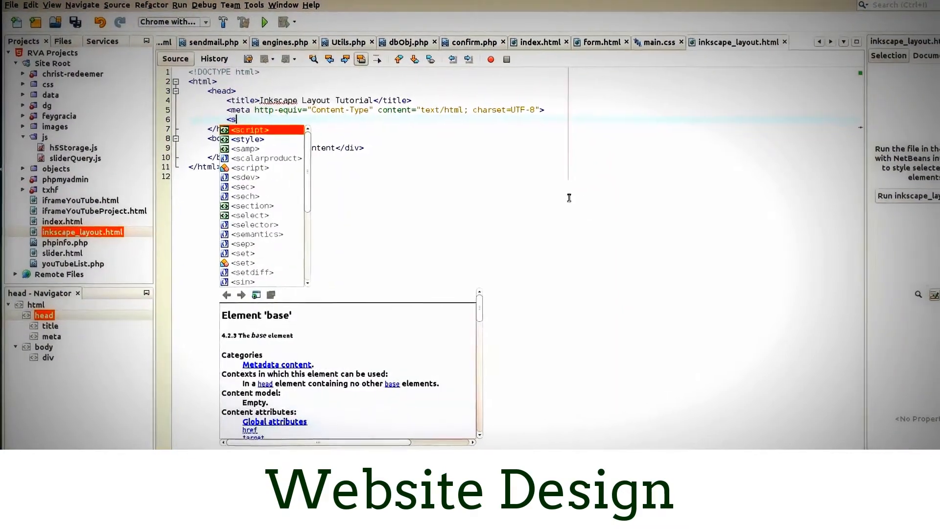
pyautogui.write('style')
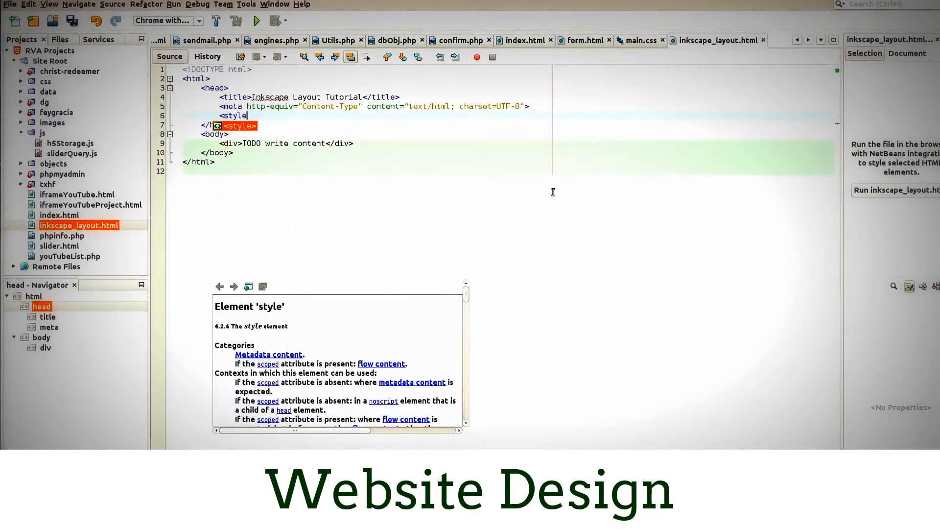
pyautogui.write(' type="')
pyautogui.press('Return')
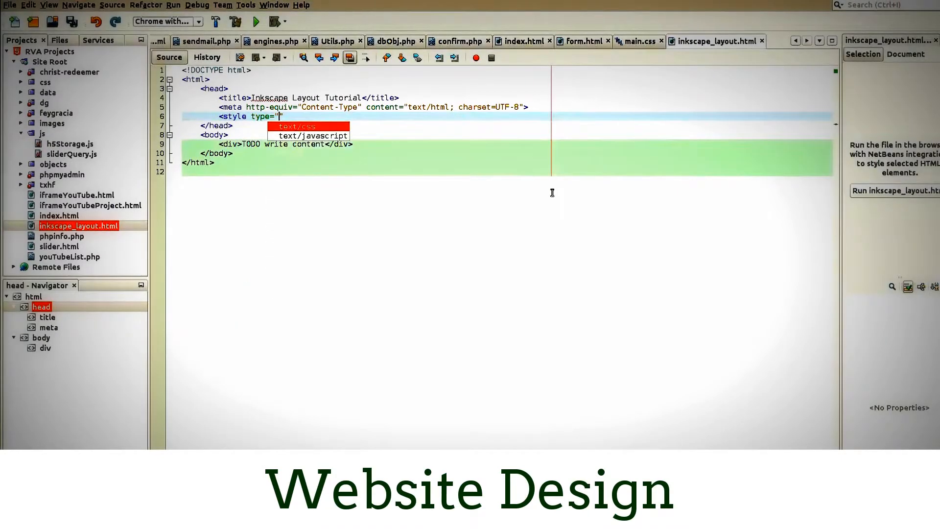
pyautogui.press('Return')
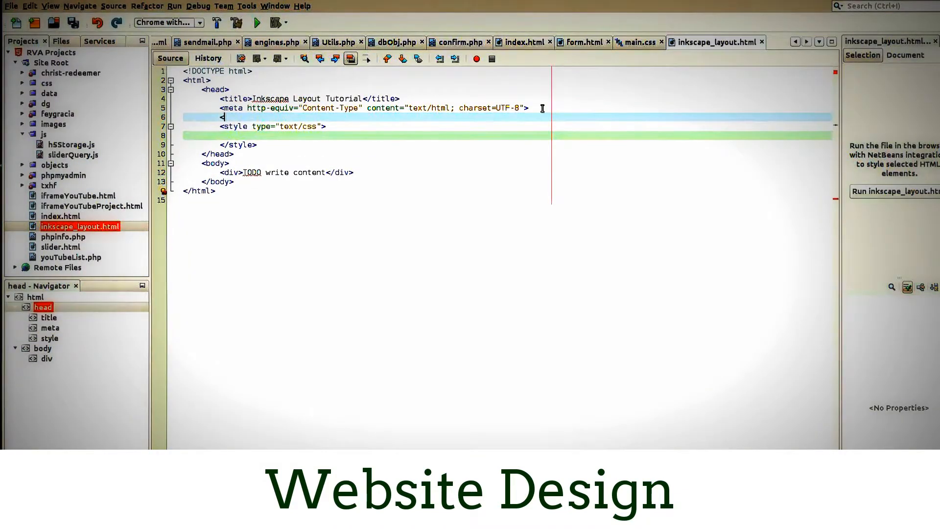
# - Insert an empty script element of type text/javascript between the meta tag and the style element
pyautogui.write('<')
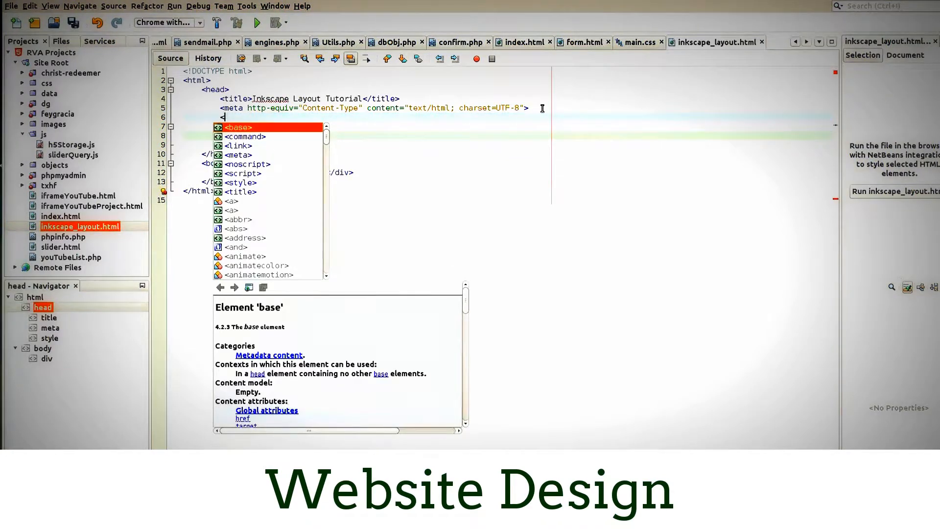
pyautogui.write('script')
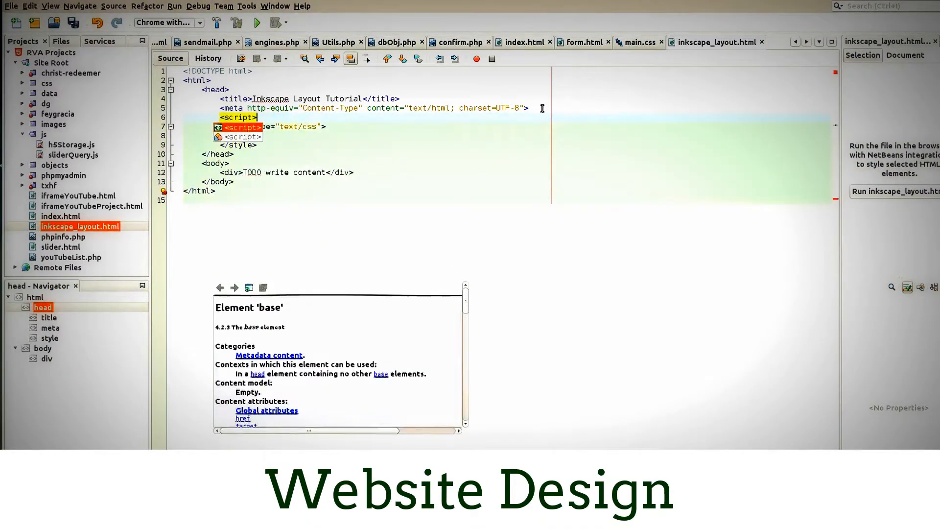
pyautogui.write('></sc')
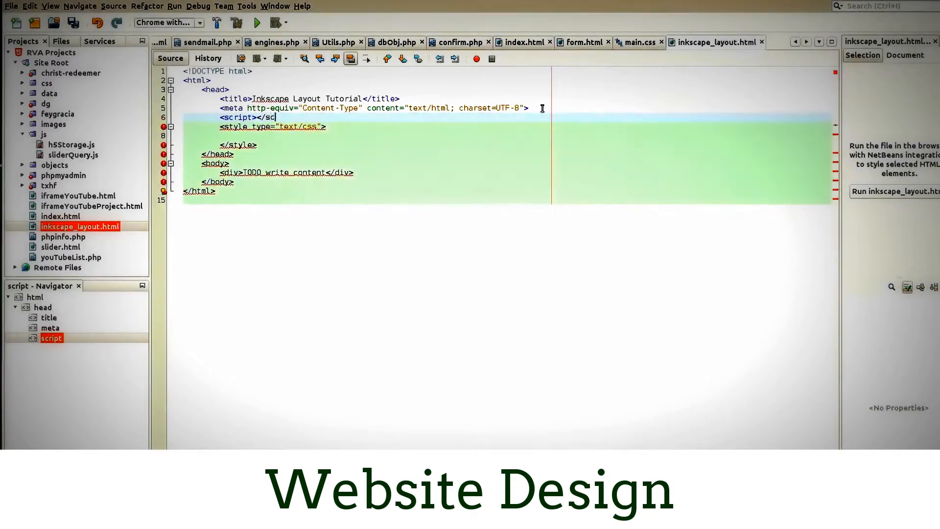
pyautogui.write('ript>')
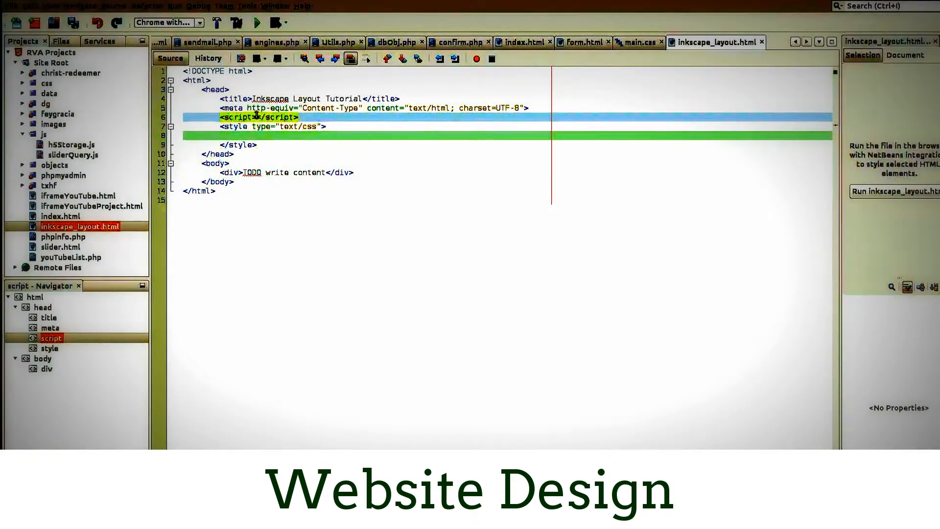
pyautogui.click(257, 117)
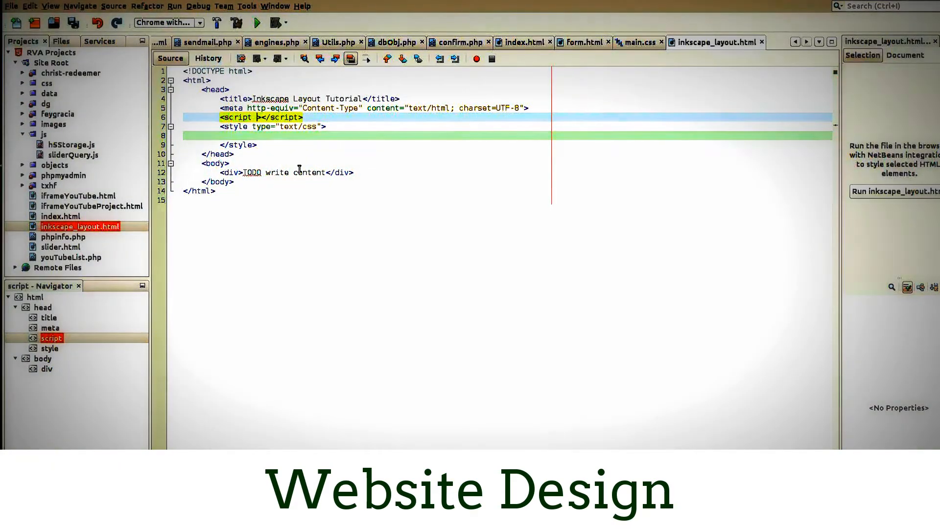
pyautogui.write('type="')
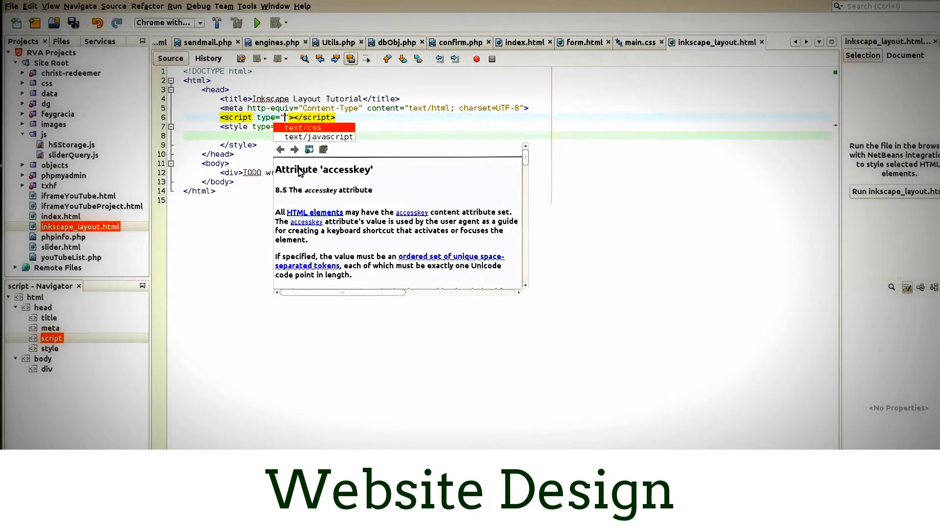
pyautogui.press('Return')
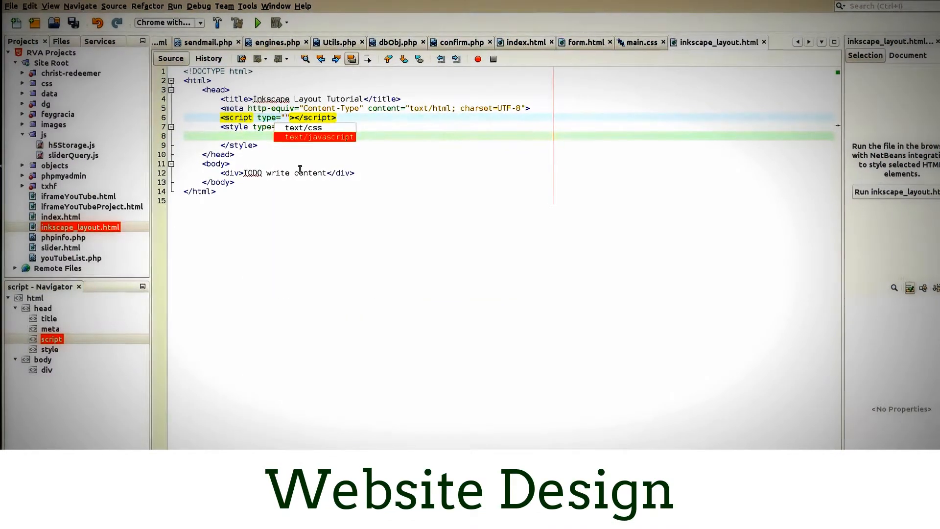
pyautogui.press('Return')
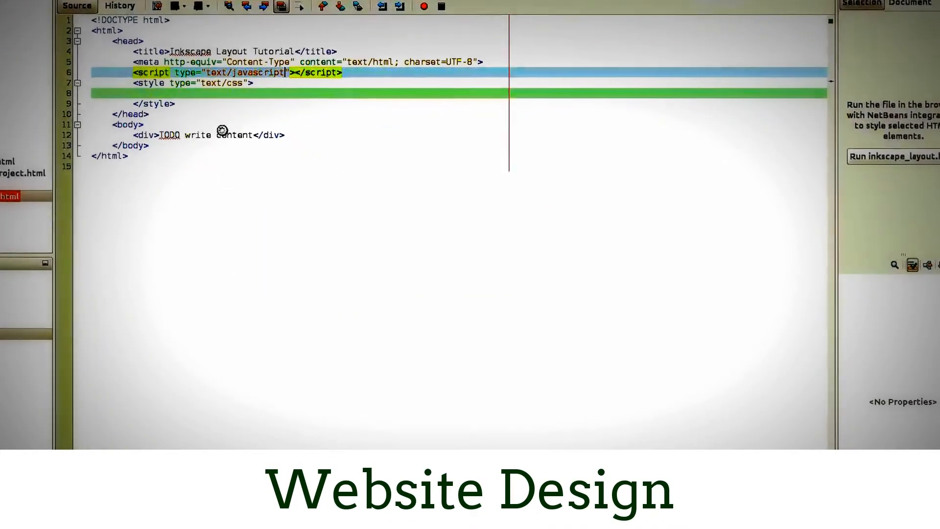